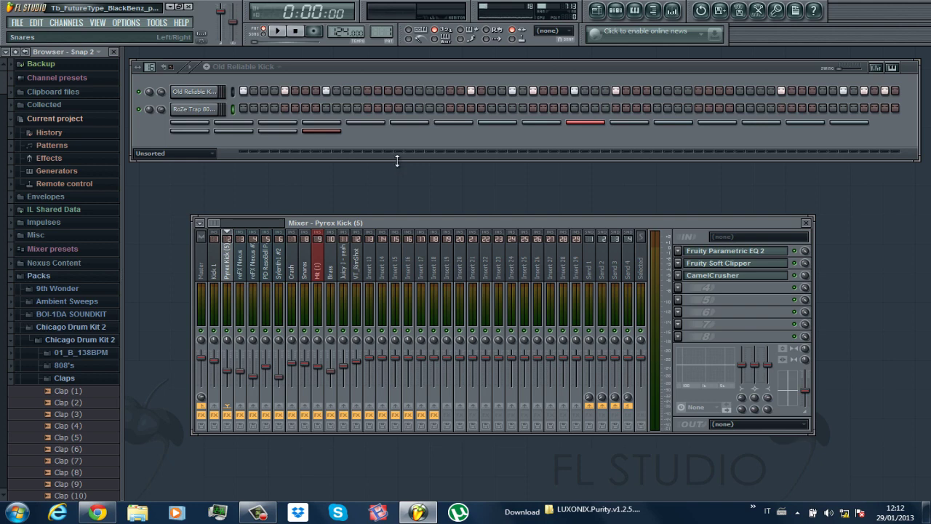
Inspect the Old Reliable Kick channel settings and play back its kick pattern.
click(202, 93)
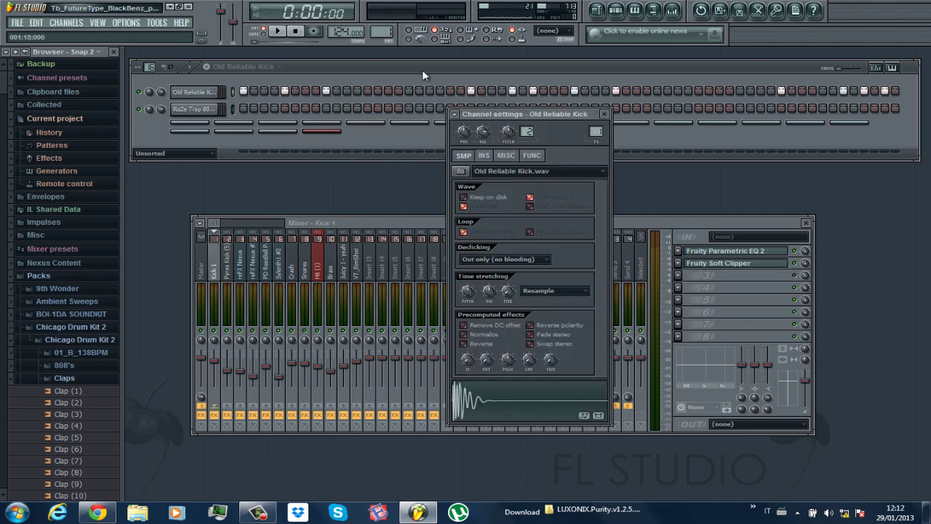
click(604, 115)
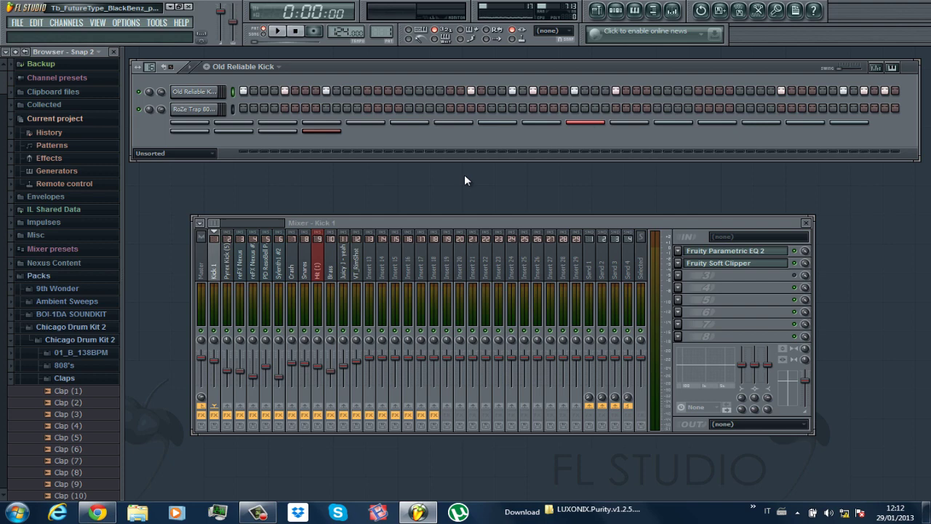
key(space)
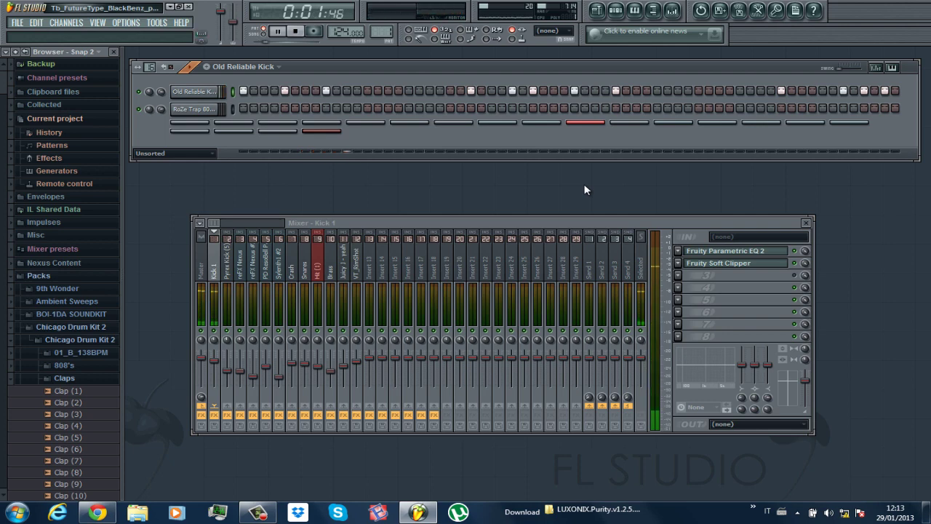
key(space)
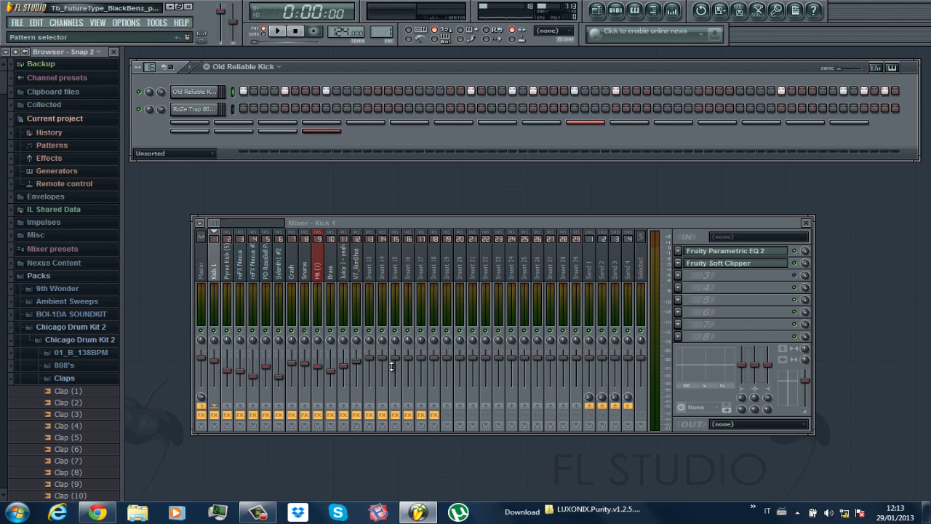
Switch to the KickRoll pattern, open its kick notes in the piano roll and play them.
drag(392, 362, 391, 360)
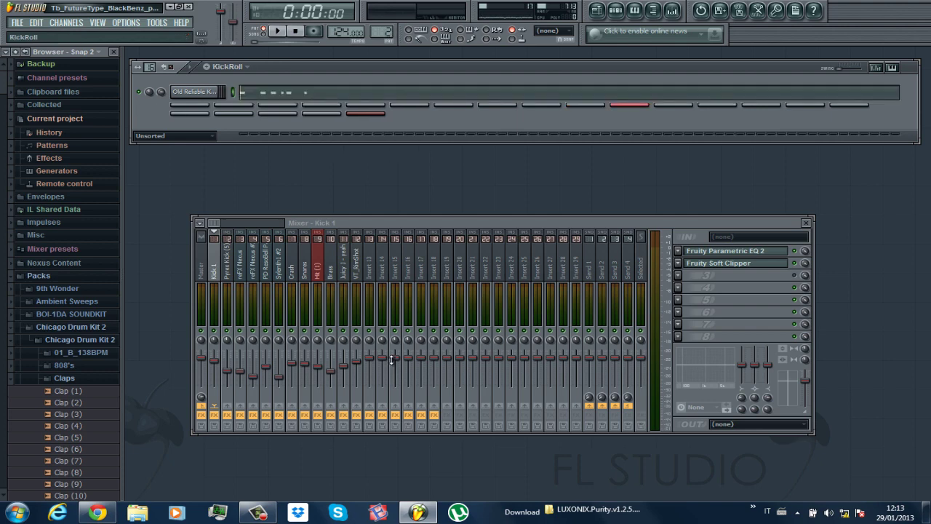
click(315, 95)
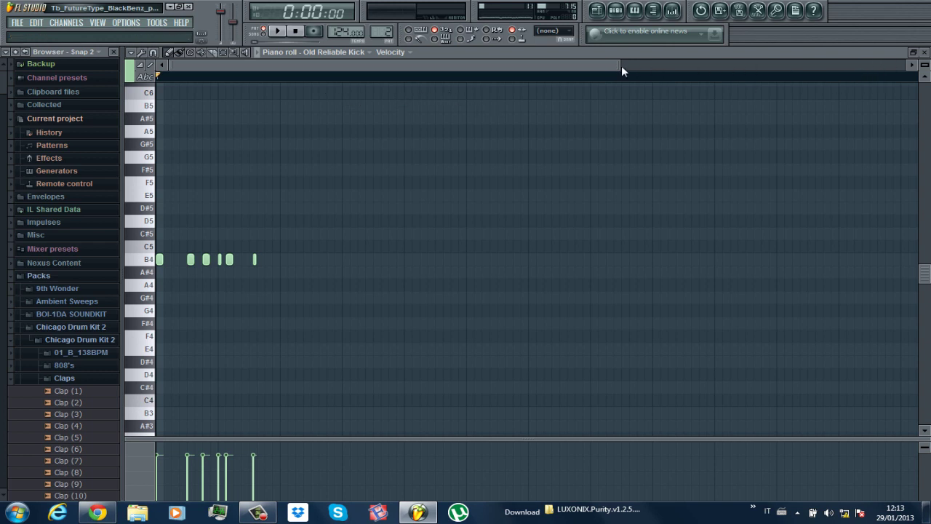
drag(621, 66, 306, 66)
drag(621, 65, 337, 66)
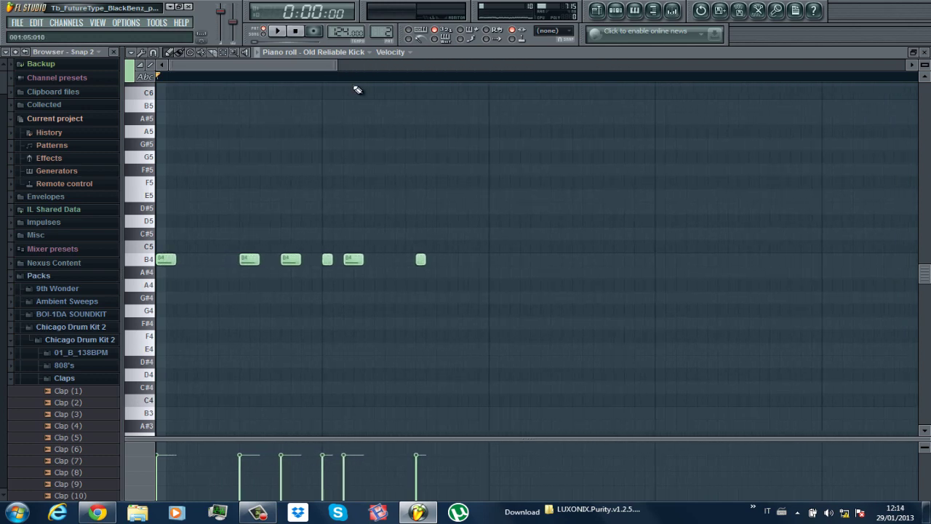
key(space)
key(space)
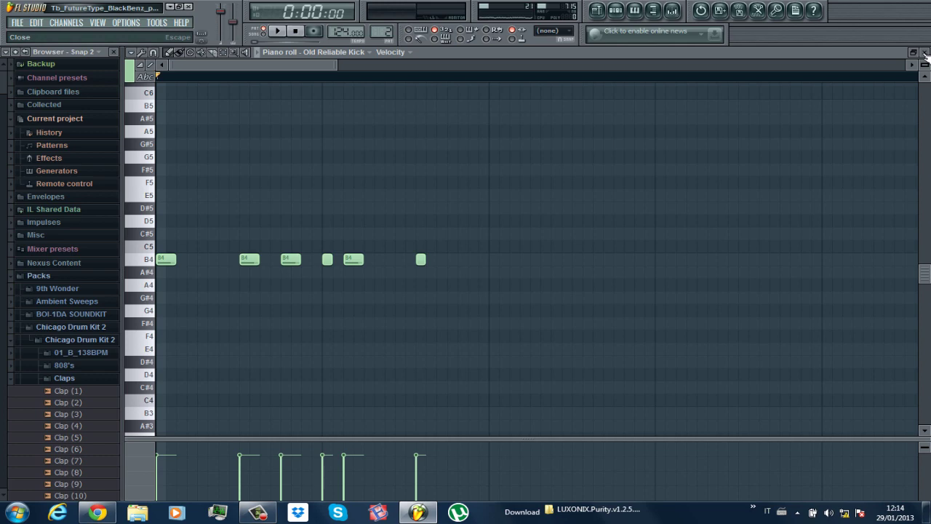
Reopen the kick roll's notes in the piano roll, play them once more and close the editor.
click(925, 54)
click(292, 98)
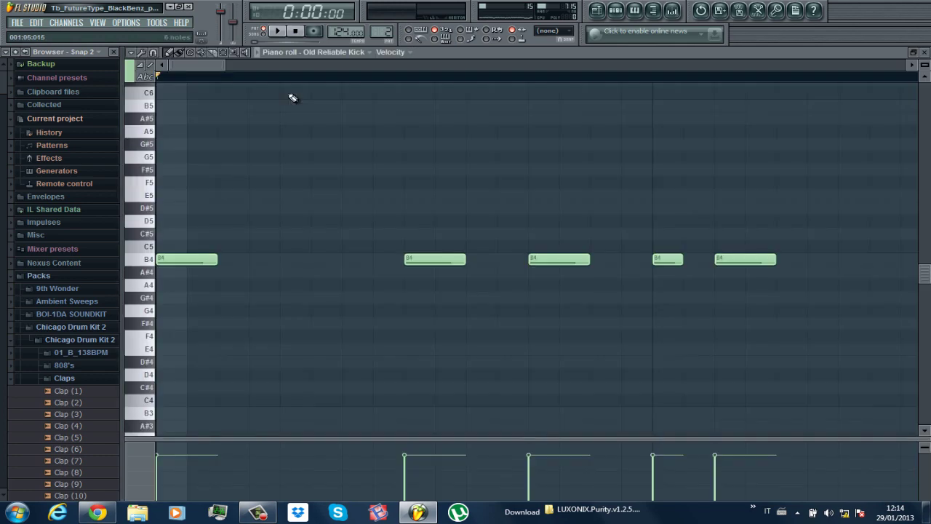
scroll(293, 98, down, 3)
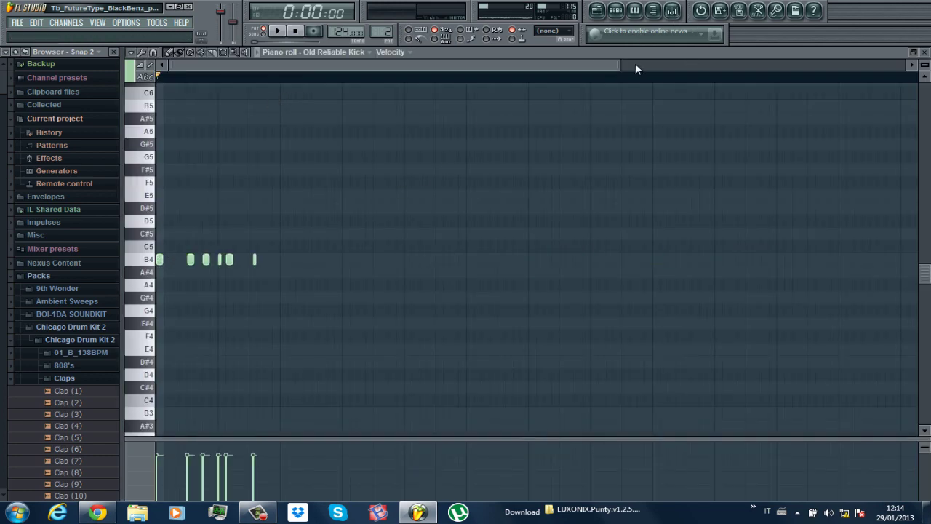
drag(620, 64, 316, 64)
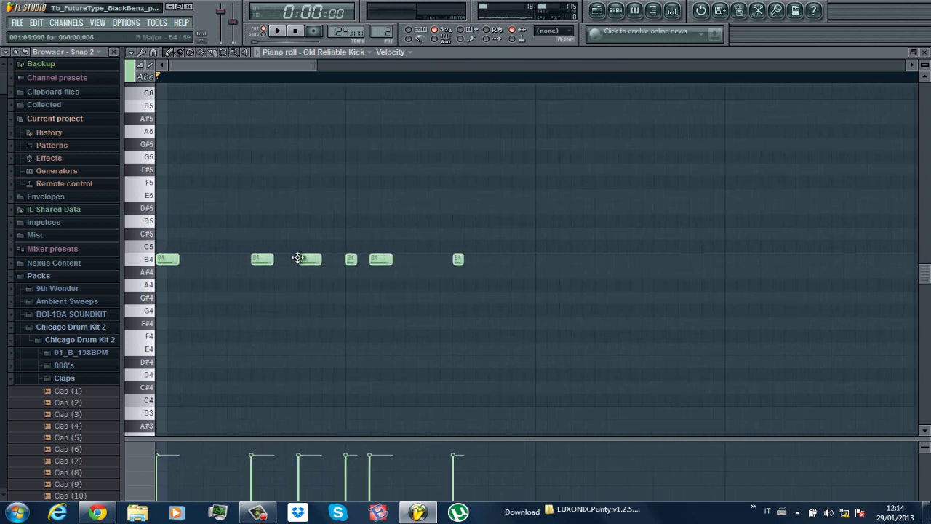
key(space)
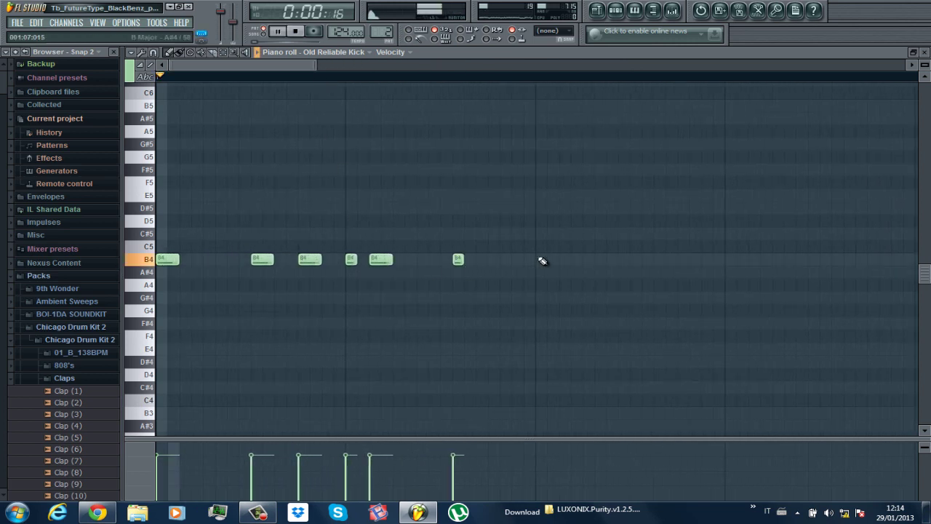
key(space)
click(924, 54)
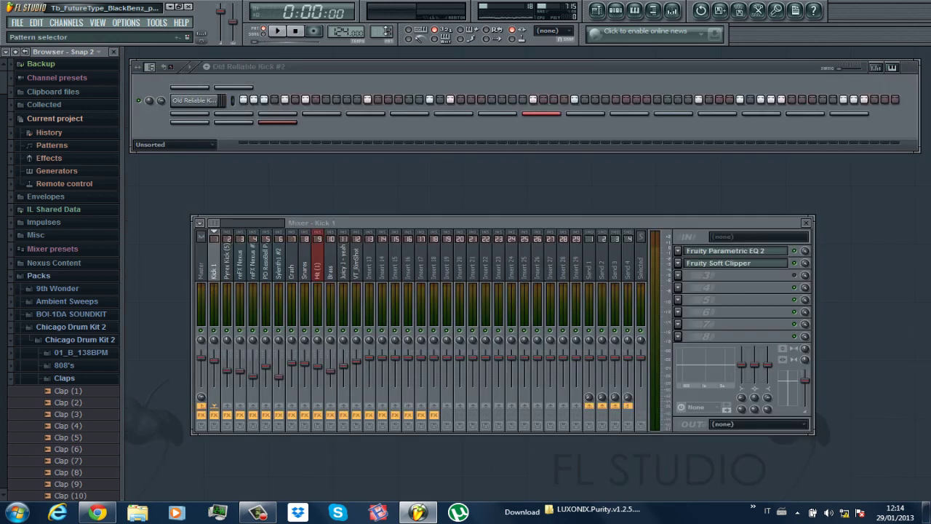
Play the Old Reliable Kick #2 pattern and view the Fruity Parametric EQ 2 curve on the Kick 1 mixer track.
key(space)
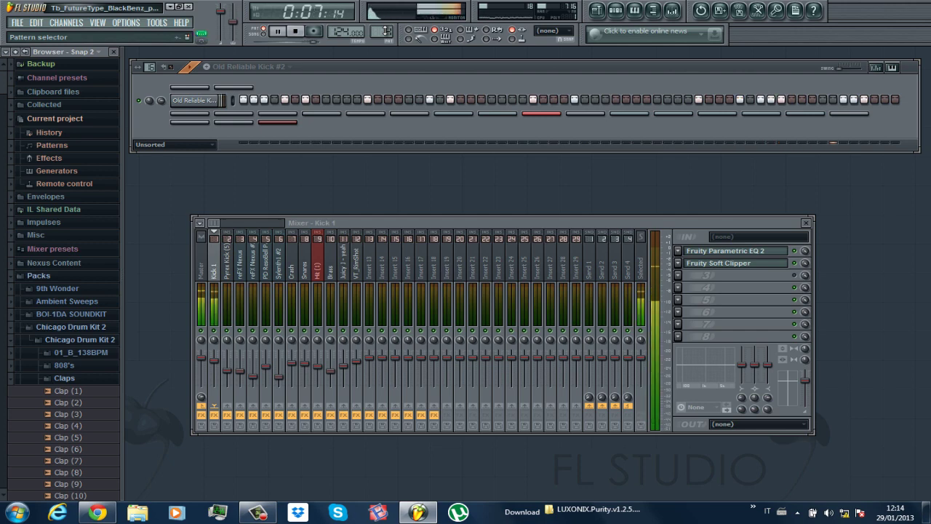
click(731, 252)
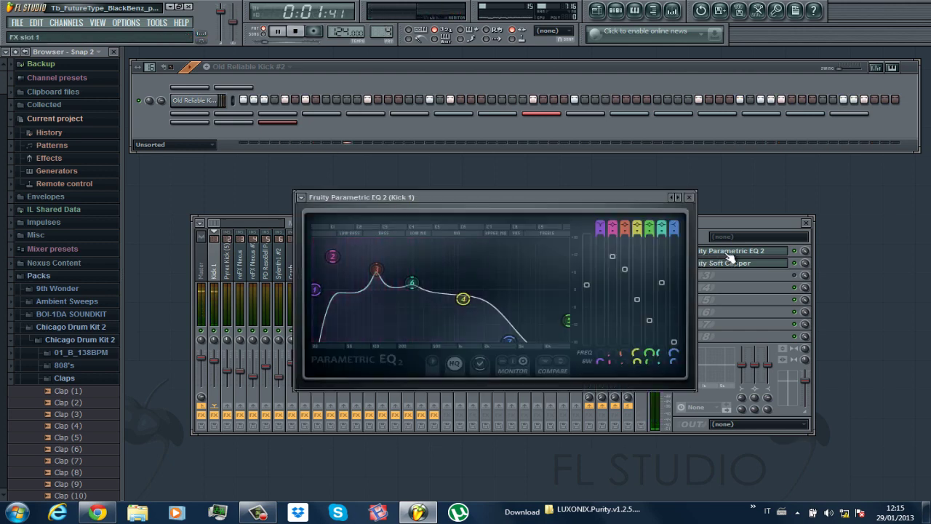
key(space)
click(691, 198)
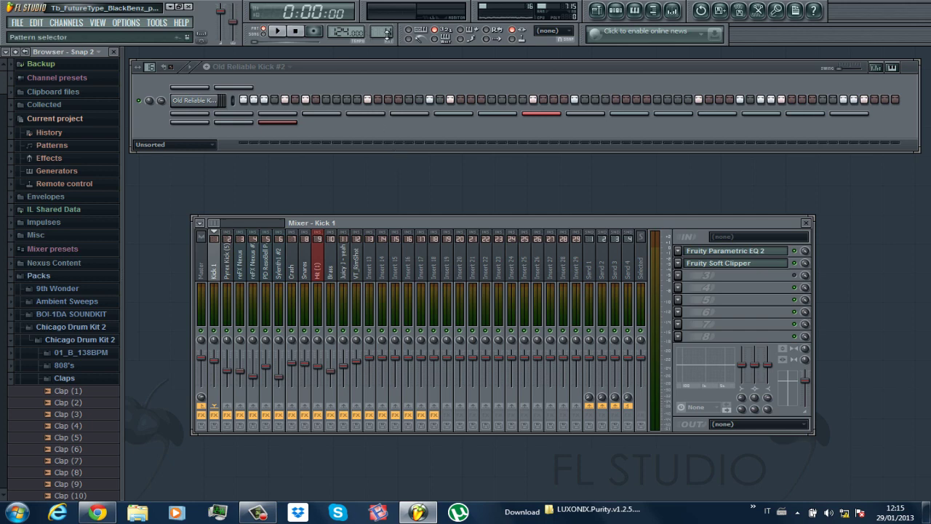
Switch to the Slidin 808 pattern and show all its notes in the piano roll.
key(plus)
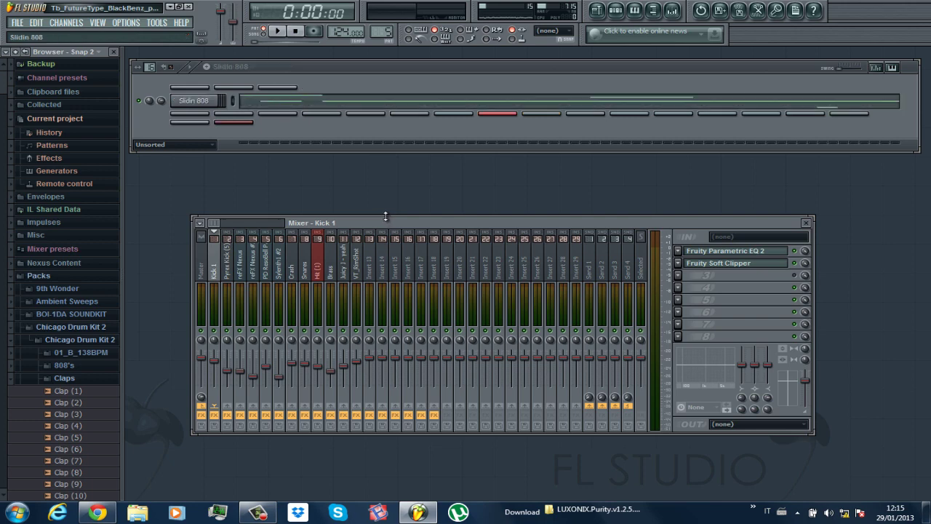
click(339, 102)
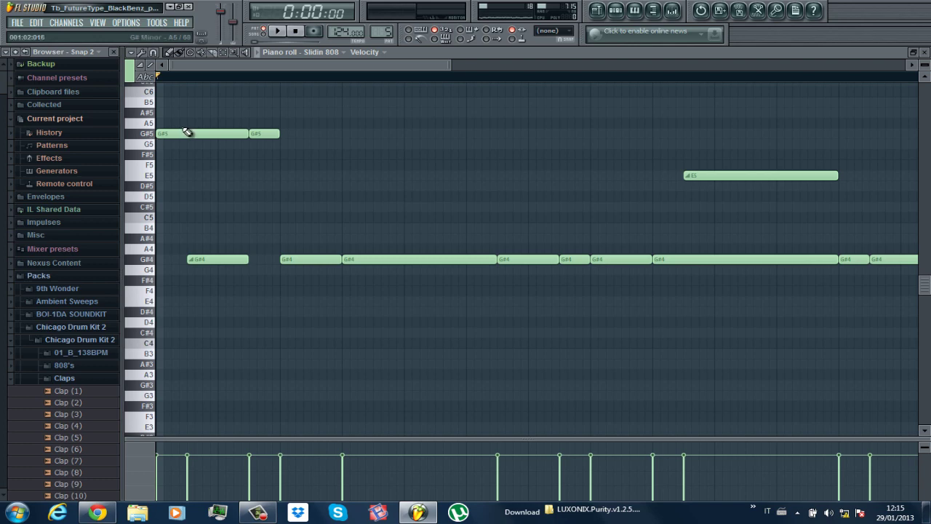
mouse_move(451, 61)
mouse_down()
mouse_move(742, 67)
mouse_move(673, 70)
mouse_up()
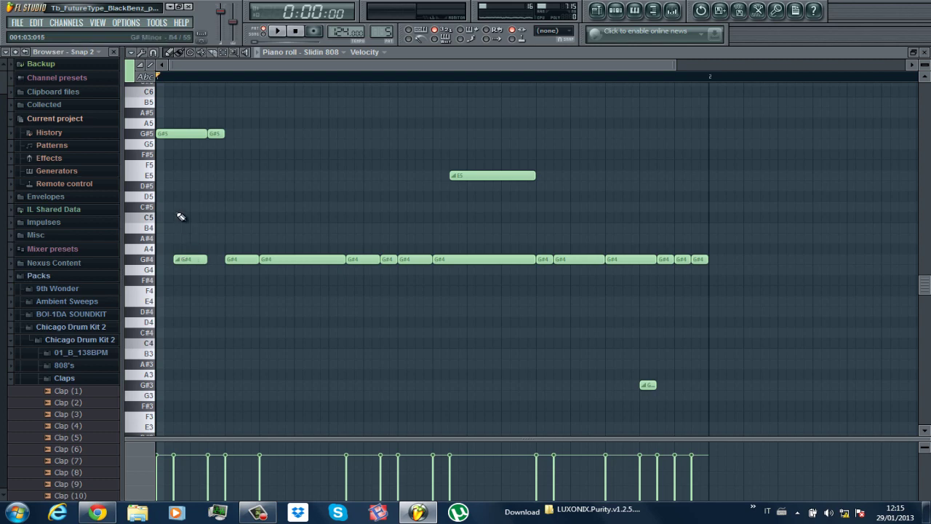
View the Slide option in the properties of a trial D#5 note near the pattern's start, and remove that note.
click(181, 186)
double_click(182, 186)
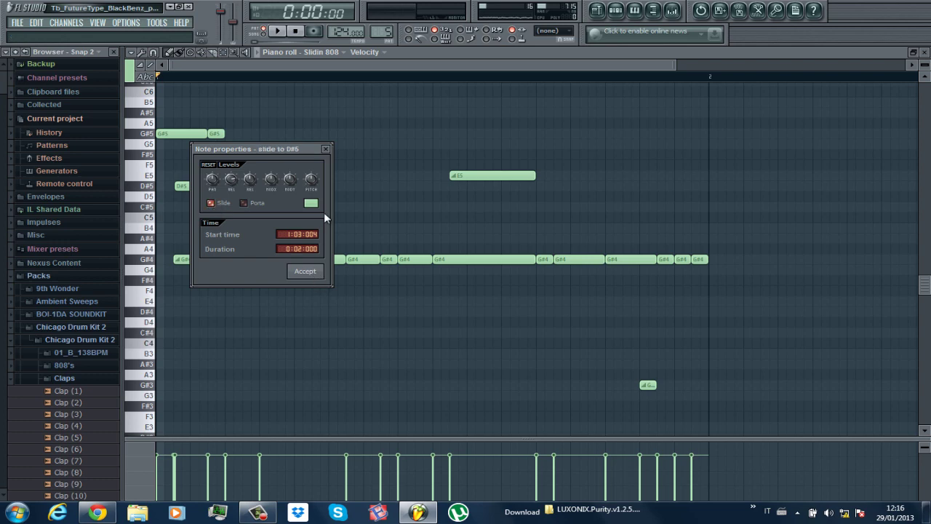
click(326, 149)
right_click(187, 189)
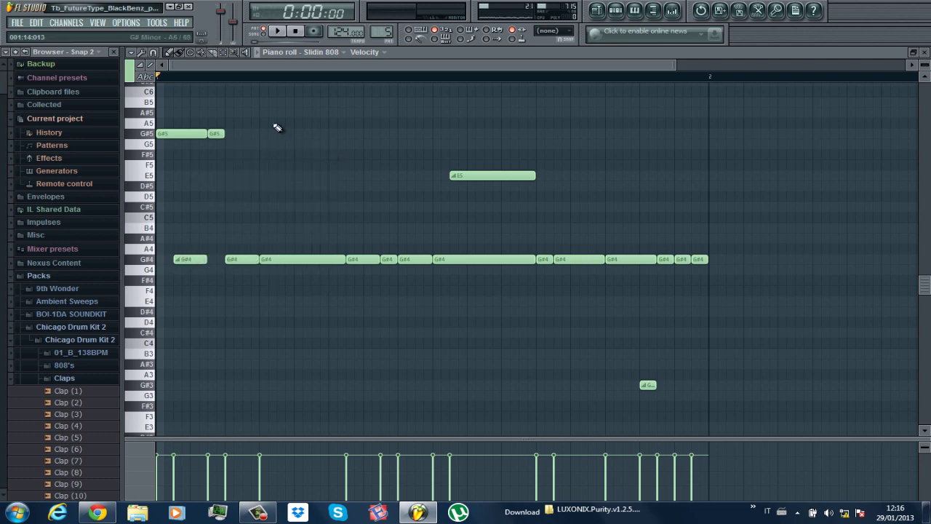
Play the opening of the Slidin 808 pattern twice to hear the slide from G#5 to G#4.
drag(673, 67, 566, 66)
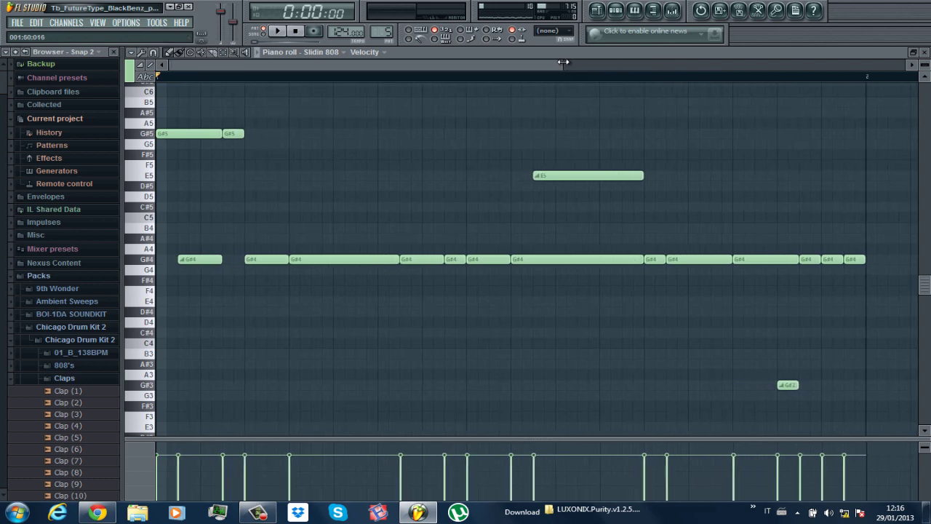
key(space)
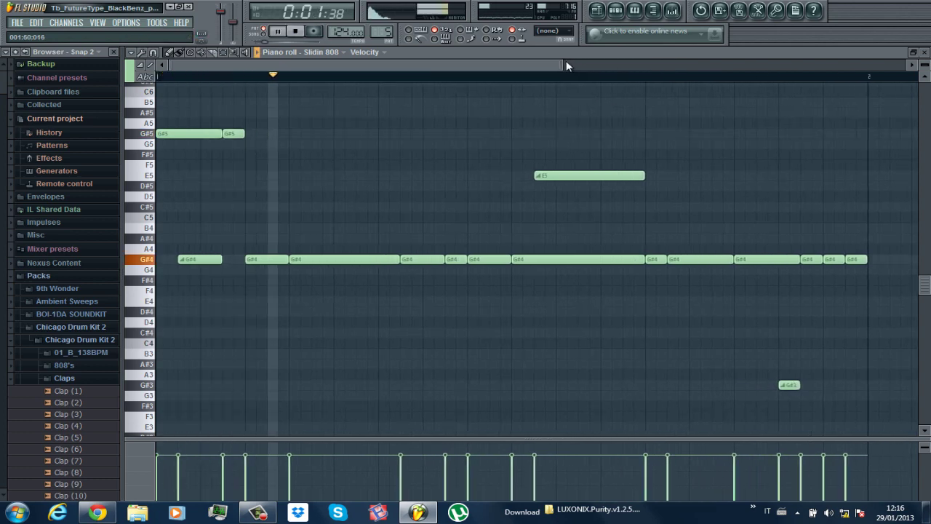
key(space)
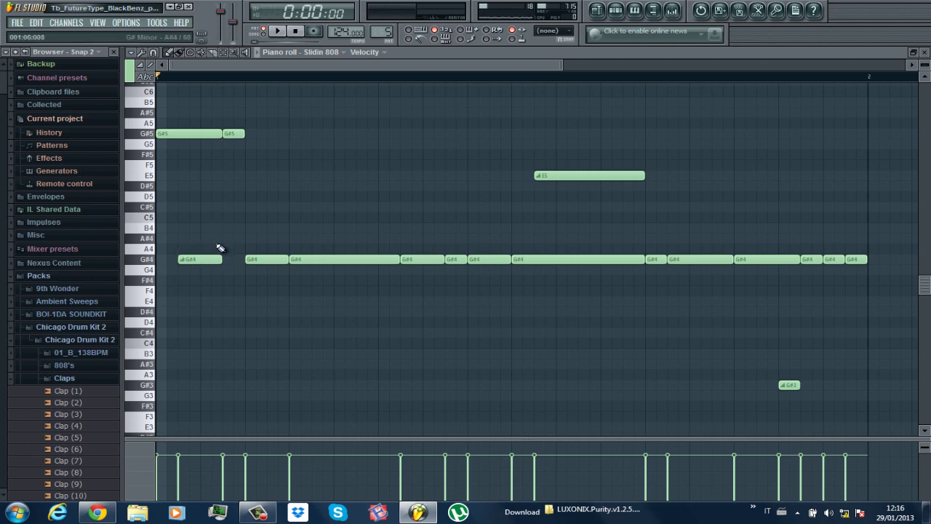
key(space)
key(space)
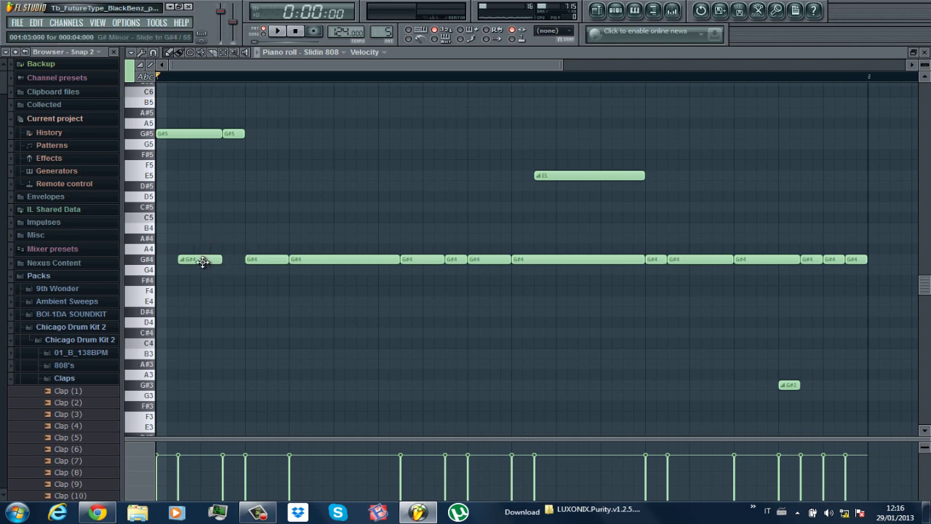
Try a regular G#4 note in place of the first slide note, without the G#4 note that follows it, and play the result.
right_click(249, 260)
click(182, 256)
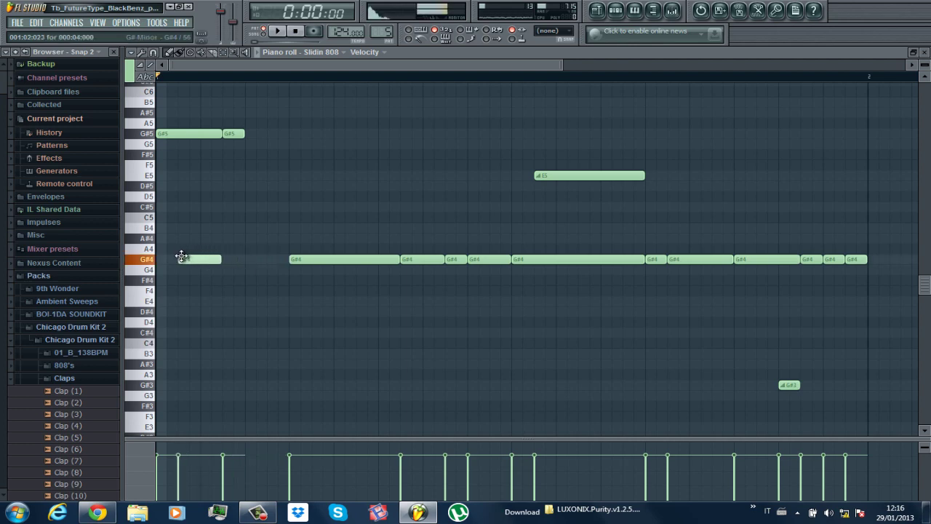
key(space)
key(space)
Undo the trial note edits, restoring the first G#4 slide note and the G#4 note after it.
key(ctrl+z)
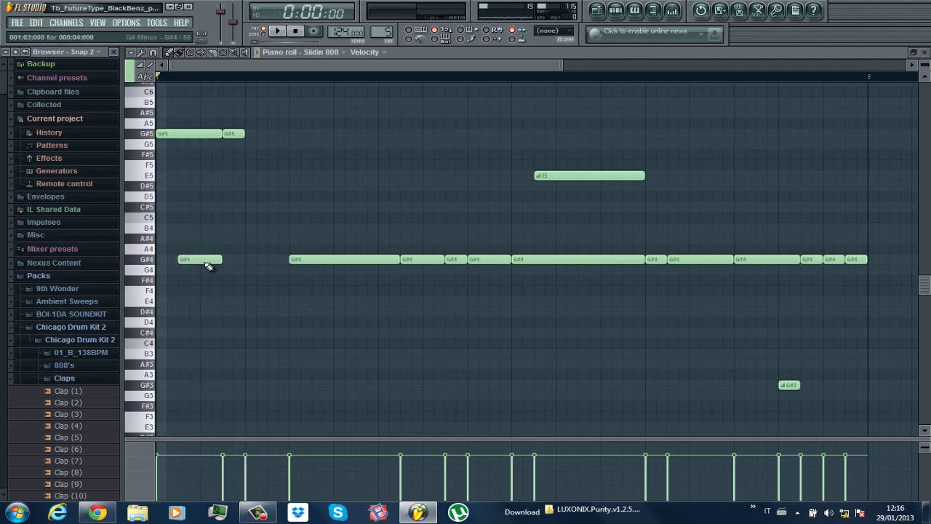
key(ctrl+z)
key(ctrl+z)
key(ctrl+z)
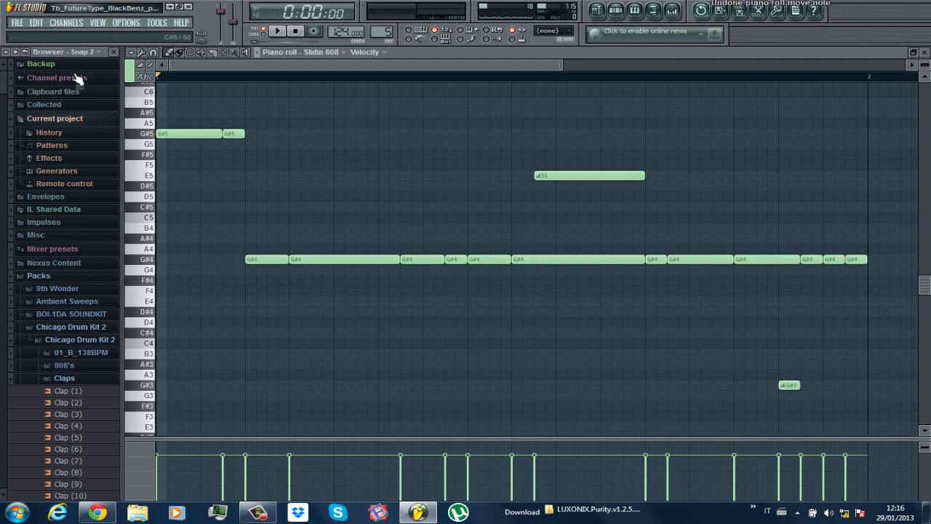
click(35, 23)
click(49, 40)
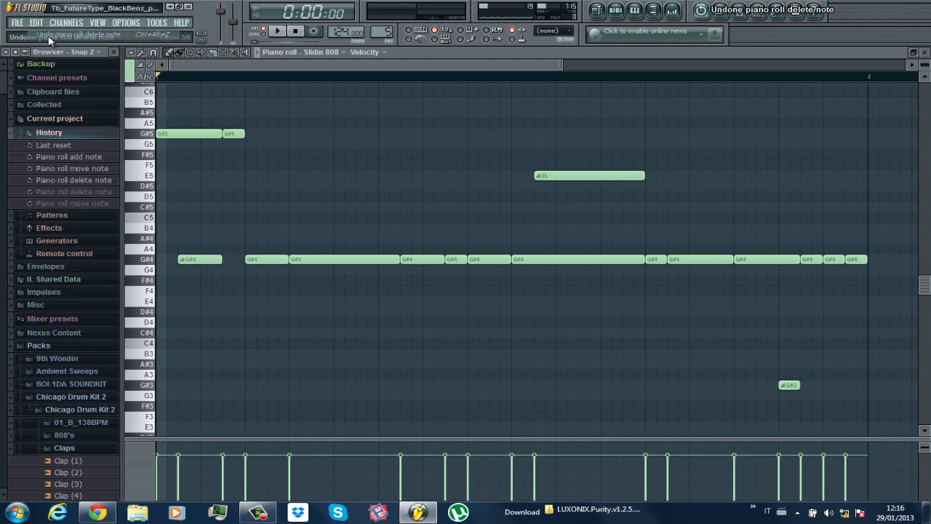
Play the full Slidin 808 pattern with all its slide notes in view and close the piano roll.
key(space)
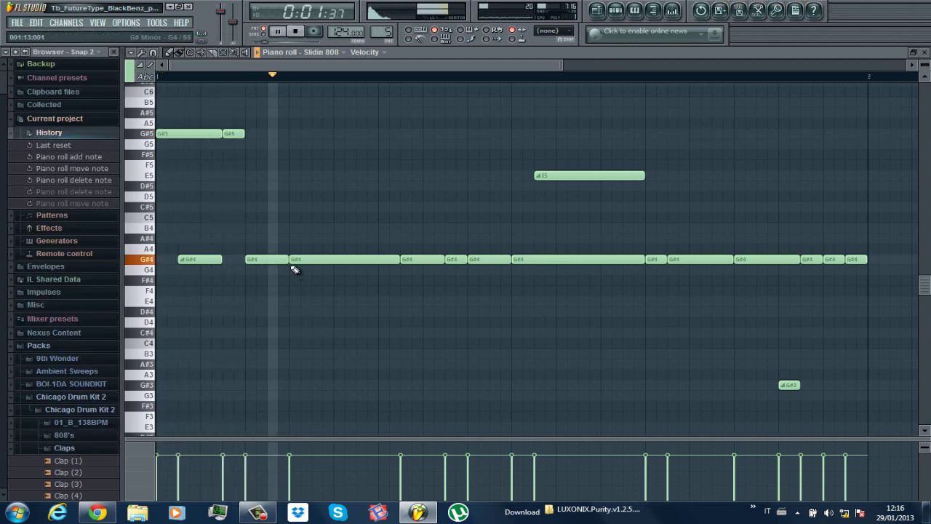
drag(561, 65, 718, 64)
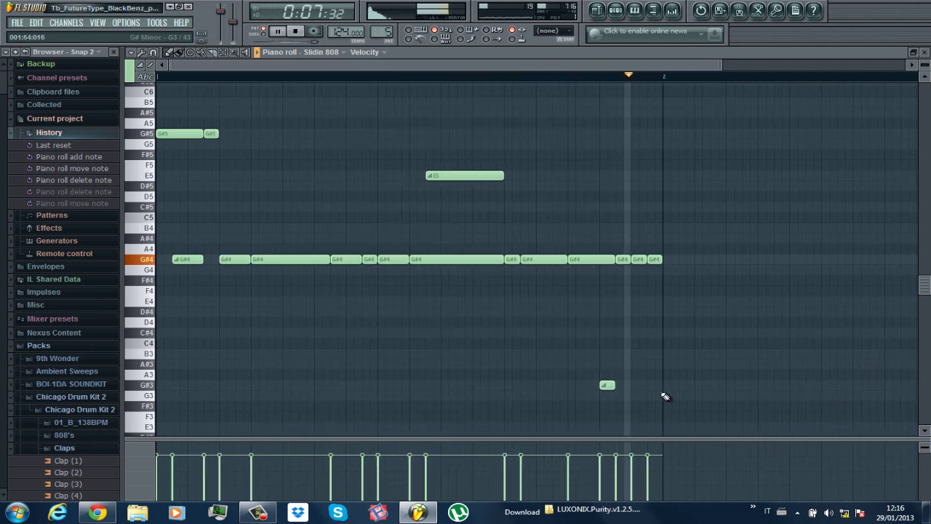
key(space)
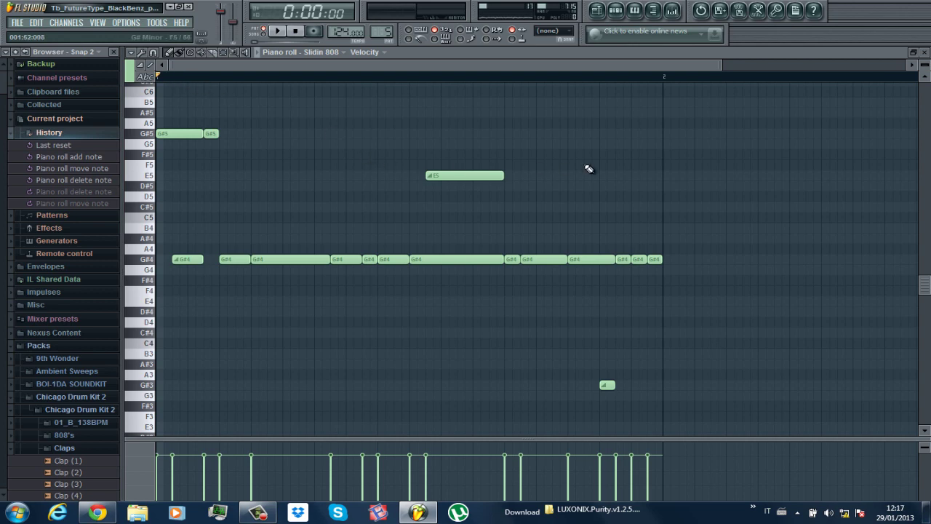
click(925, 52)
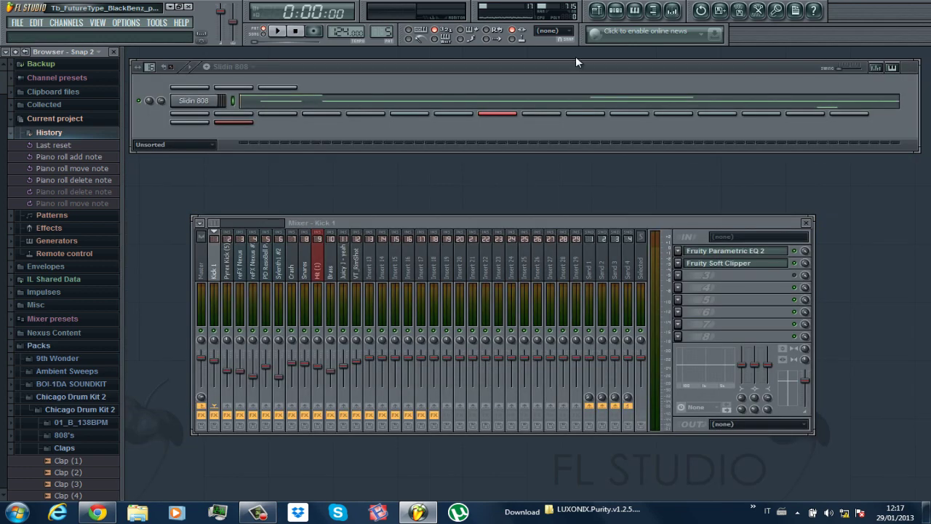
Open the Snare 4 #2 part of pattern 6 in the piano roll and play its C5 snare roll with all notes in view.
drag(388, 30, 387, 25)
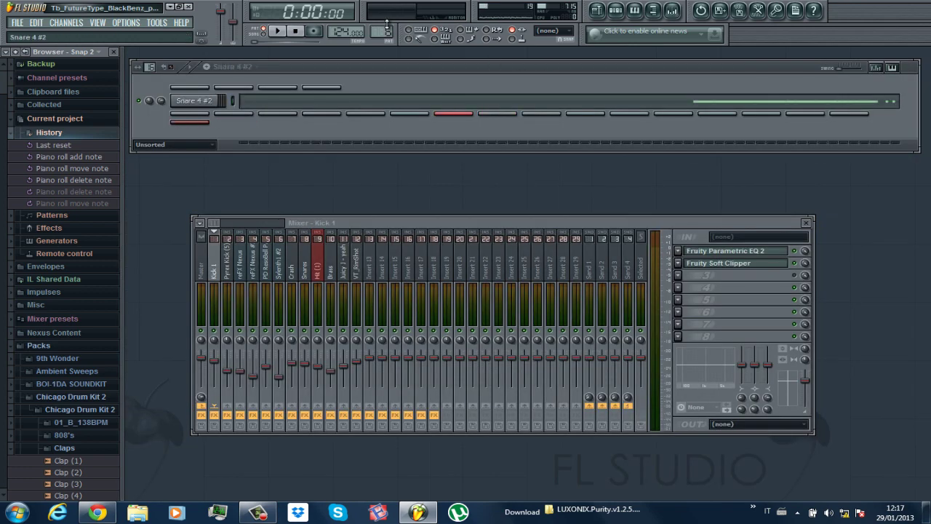
click(627, 103)
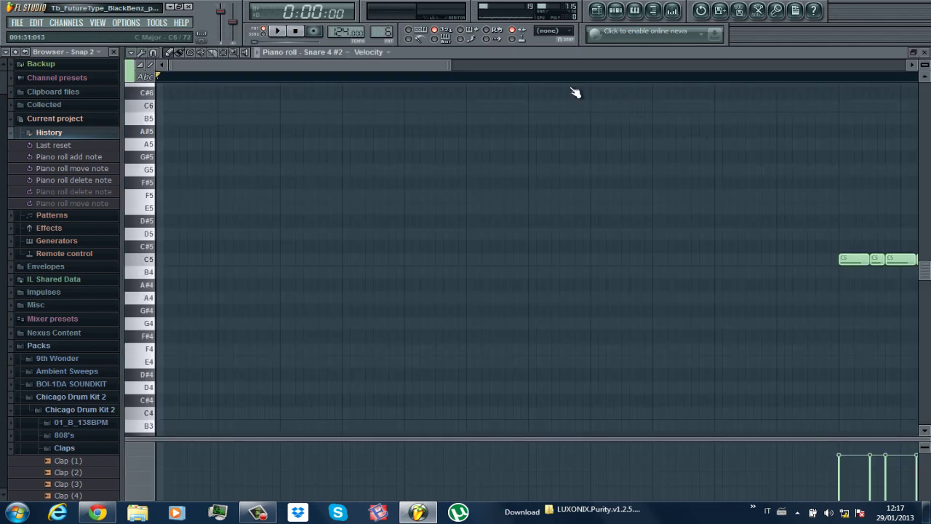
drag(454, 65, 778, 65)
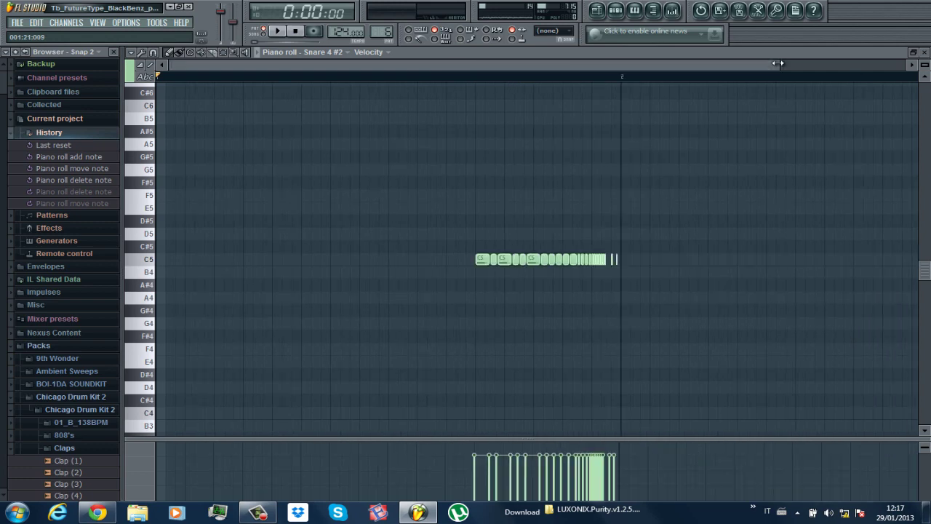
click(425, 76)
key(space)
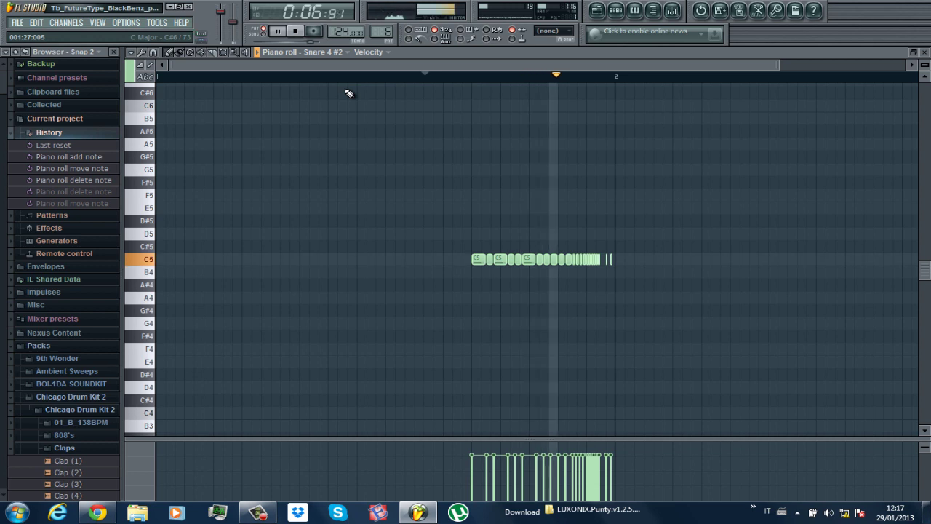
key(space)
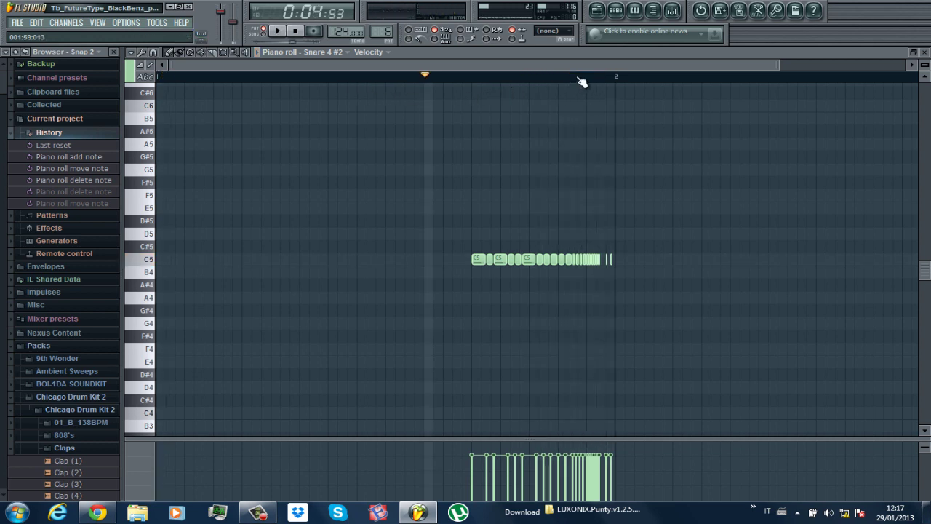
click(578, 77)
double_click(593, 261)
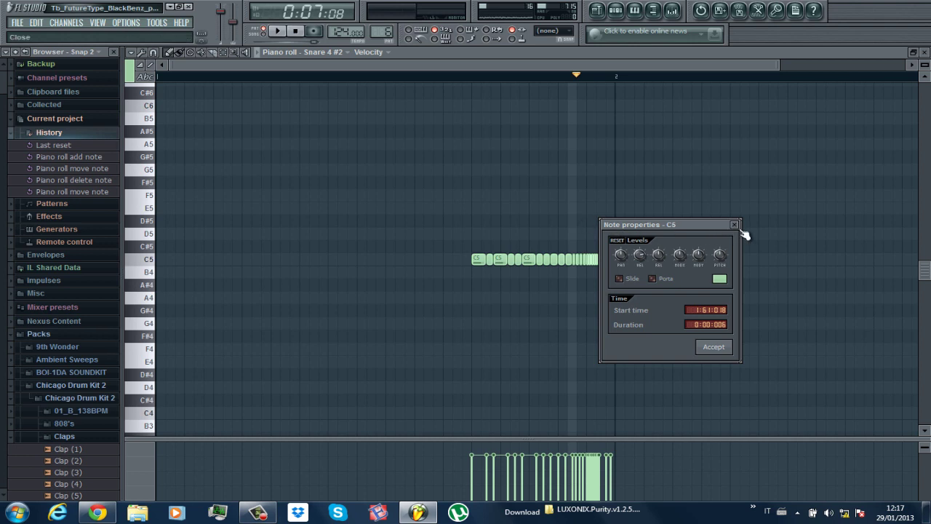
click(735, 224)
click(593, 238)
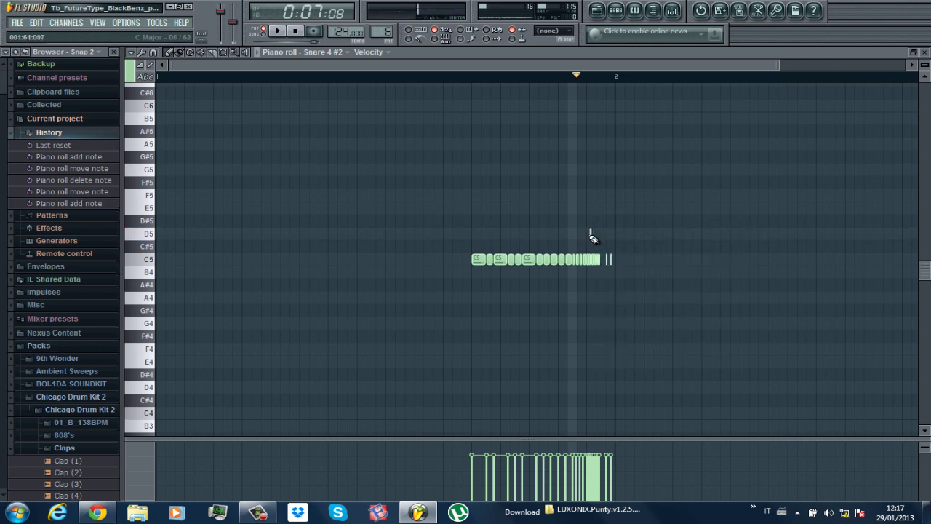
click(589, 236)
right_click(590, 234)
right_click(590, 236)
right_click(590, 234)
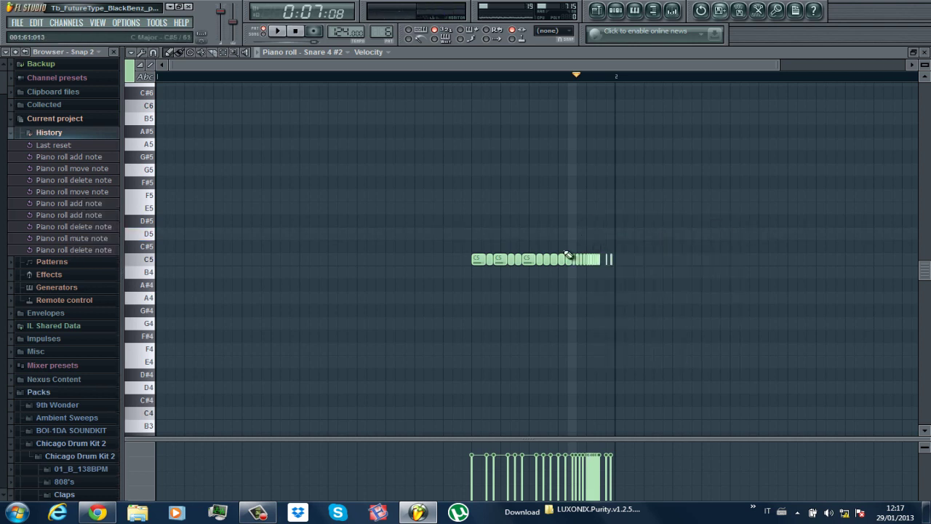
Try chopping a trial D5 note above the end of the snare roll with an adjusted time multiplier, and delete the note.
click(480, 260)
click(591, 234)
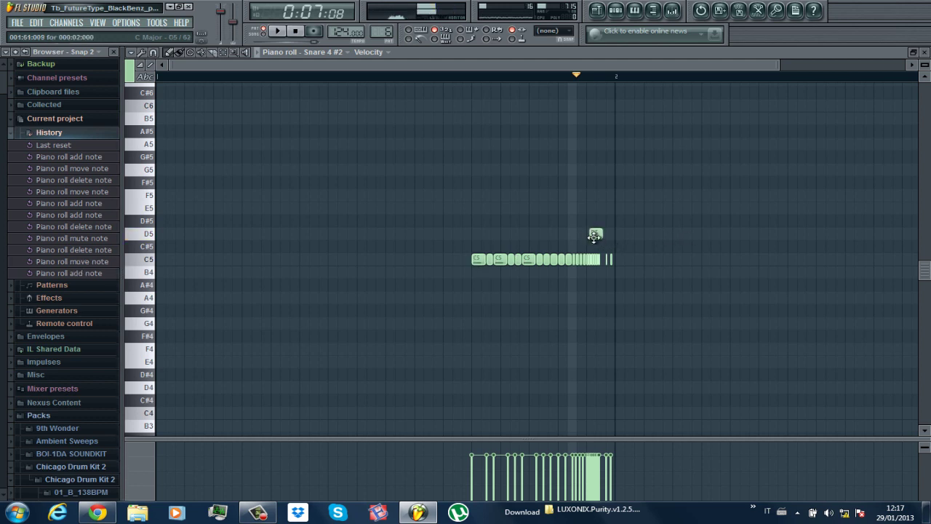
click(223, 52)
drag(607, 190, 592, 237)
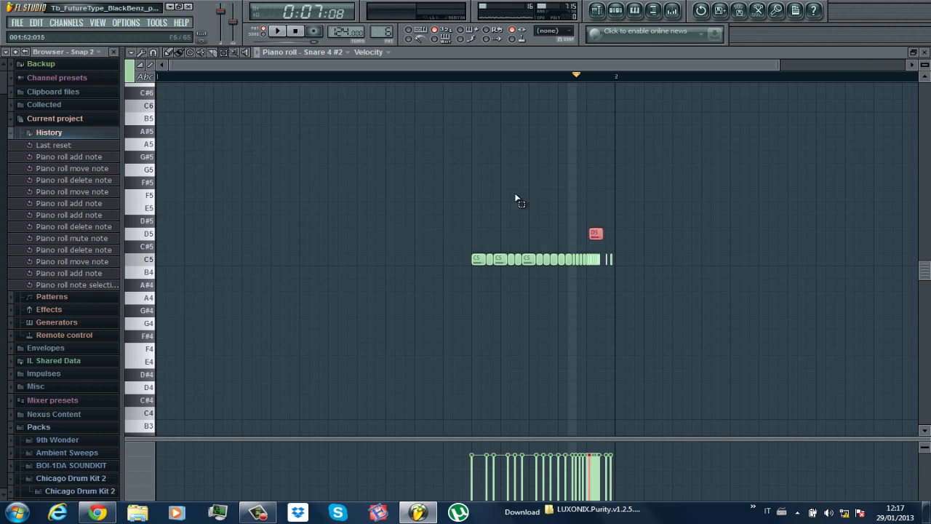
key(alt+u)
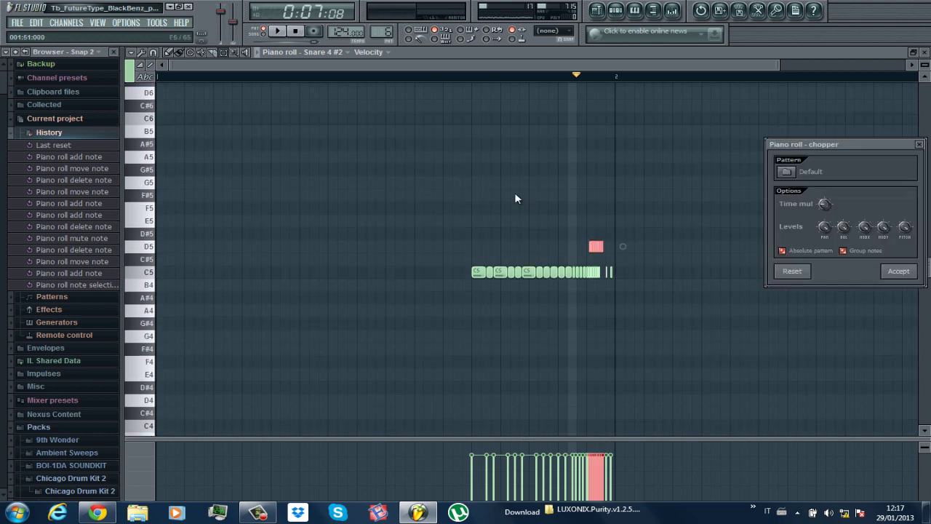
click(824, 203)
mouse_move(831, 183)
mouse_down()
mouse_move(833, 203)
mouse_move(832, 180)
mouse_up()
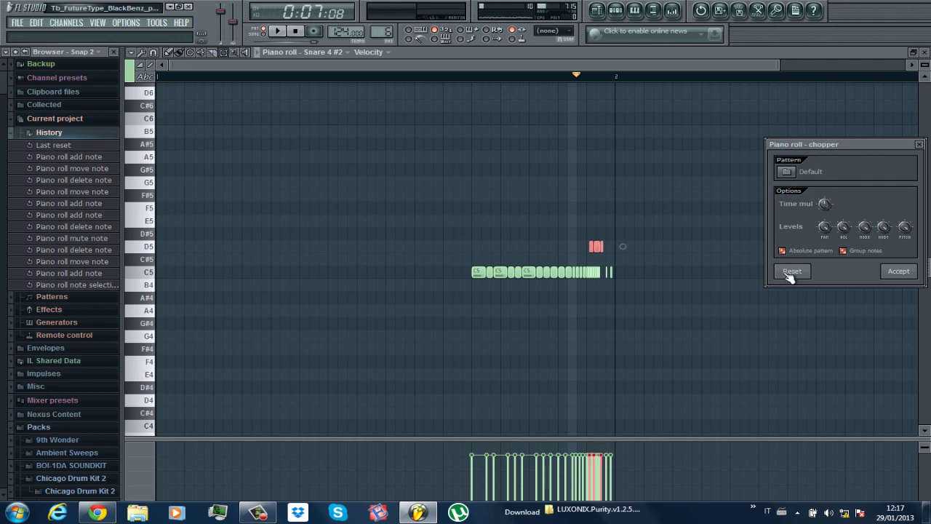
click(919, 145)
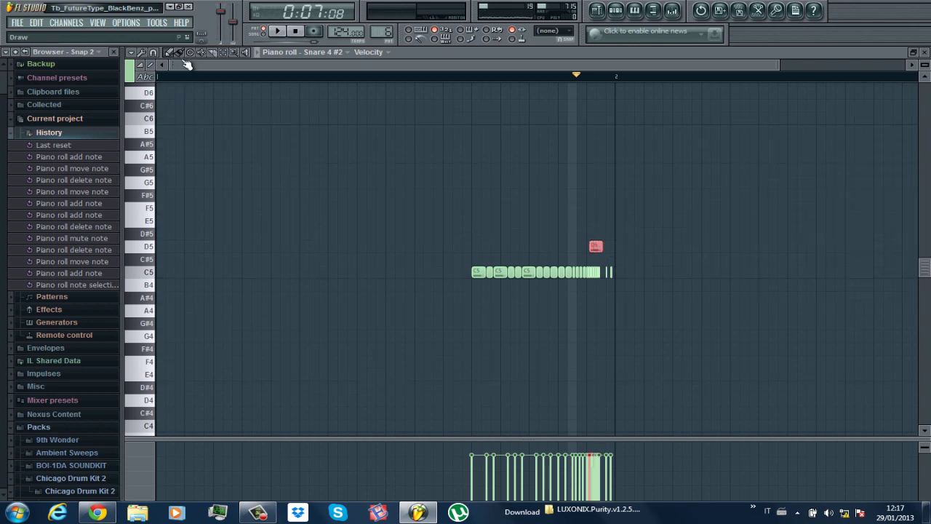
right_click(595, 247)
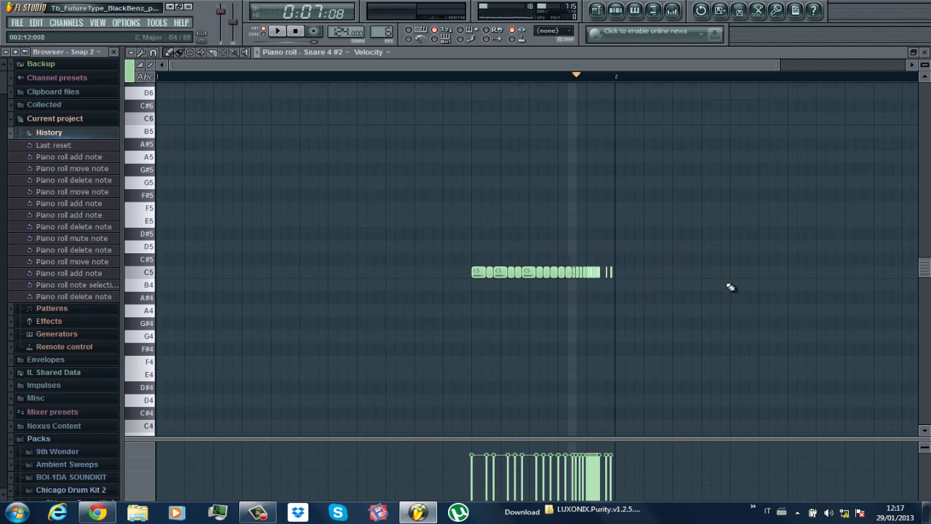
Play the snare roll again from shortly before its first note and close the piano roll.
click(416, 75)
key(space)
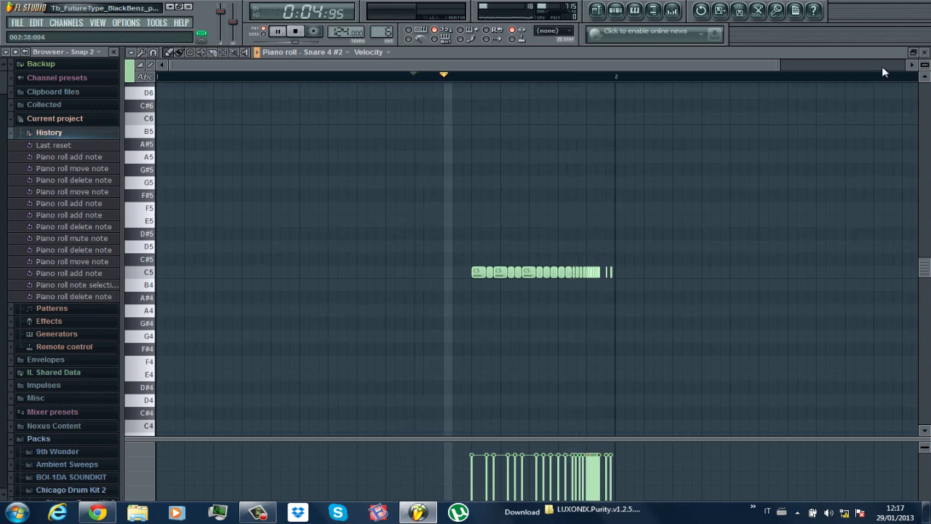
key(space)
click(926, 52)
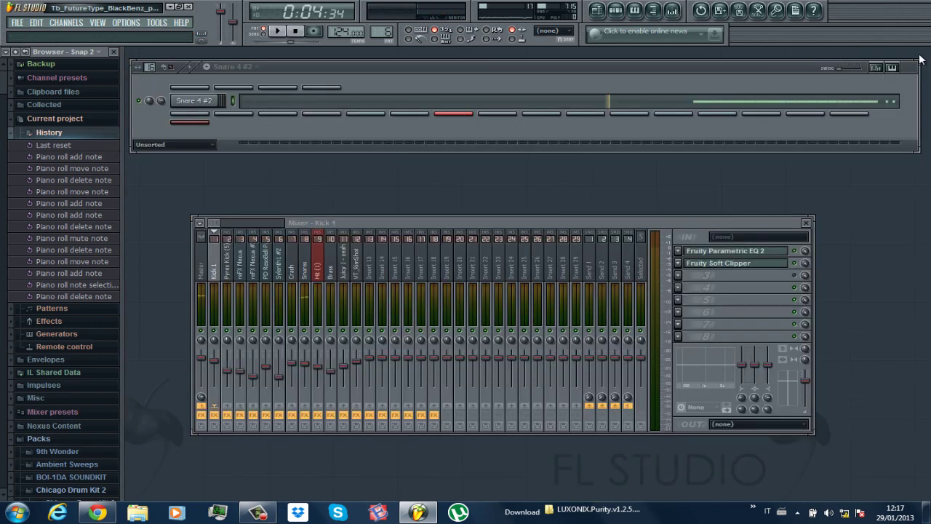
Examine the Snare 4 #2 channel settings and the KarmaFX Deelay and Fruity Parametric EQ 2 effects on its mixer track while the roll plays.
click(192, 101)
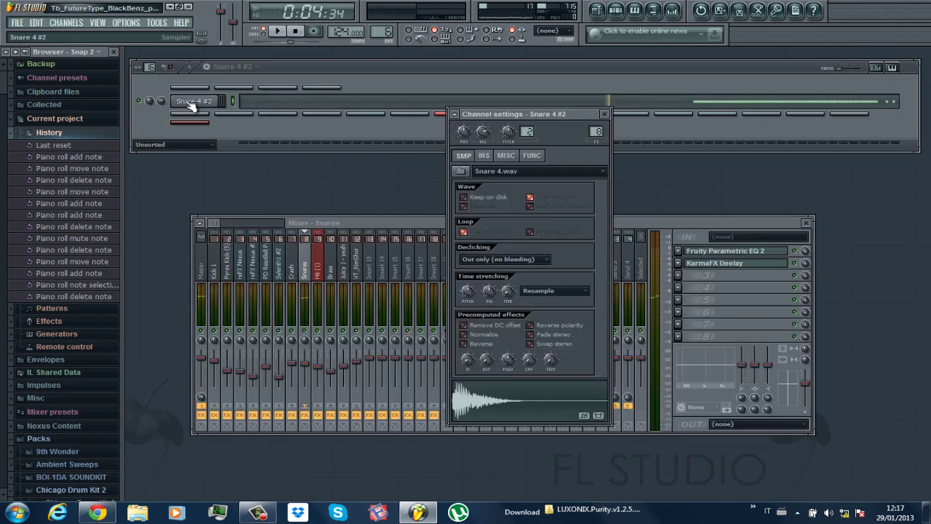
click(696, 229)
key(space)
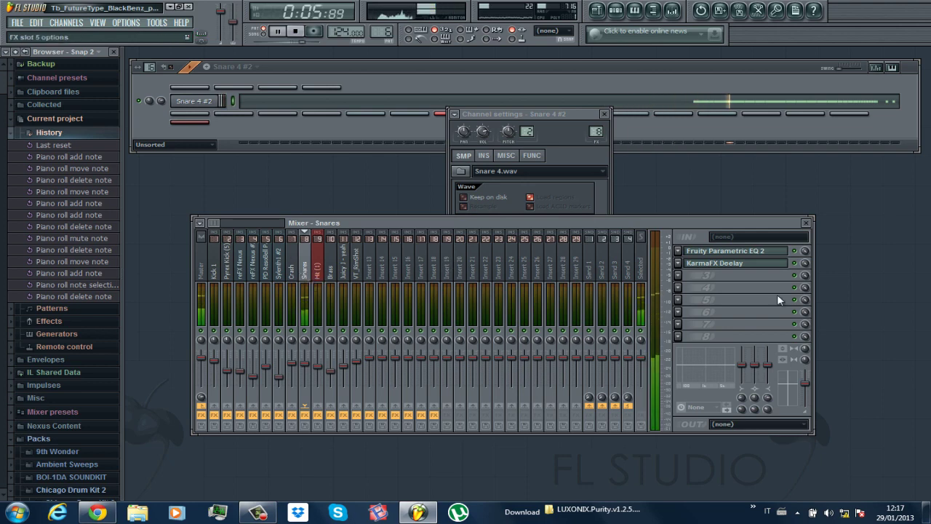
click(729, 263)
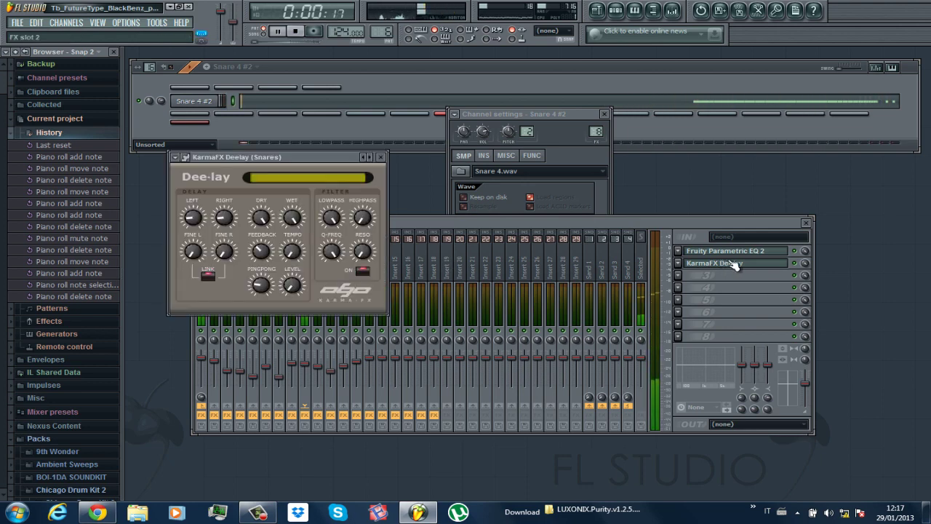
click(714, 251)
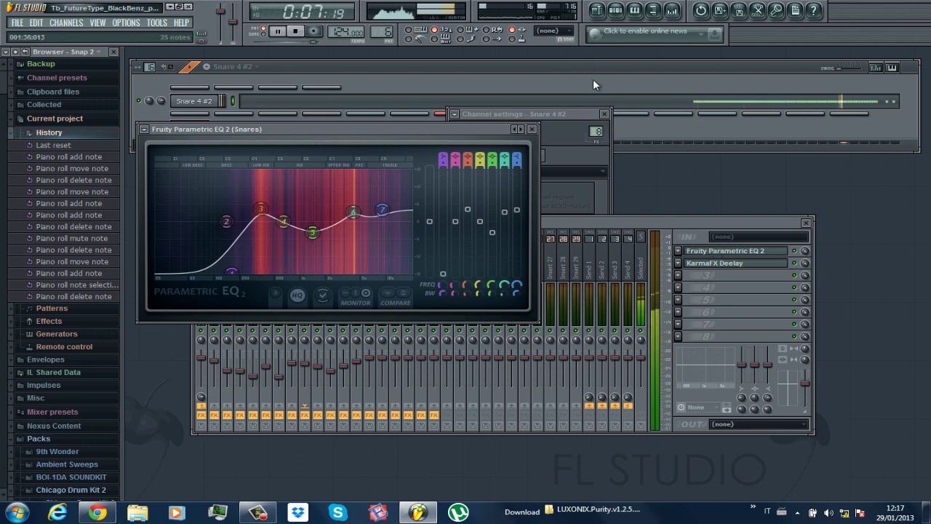
key(space)
right_click(609, 97)
click(608, 154)
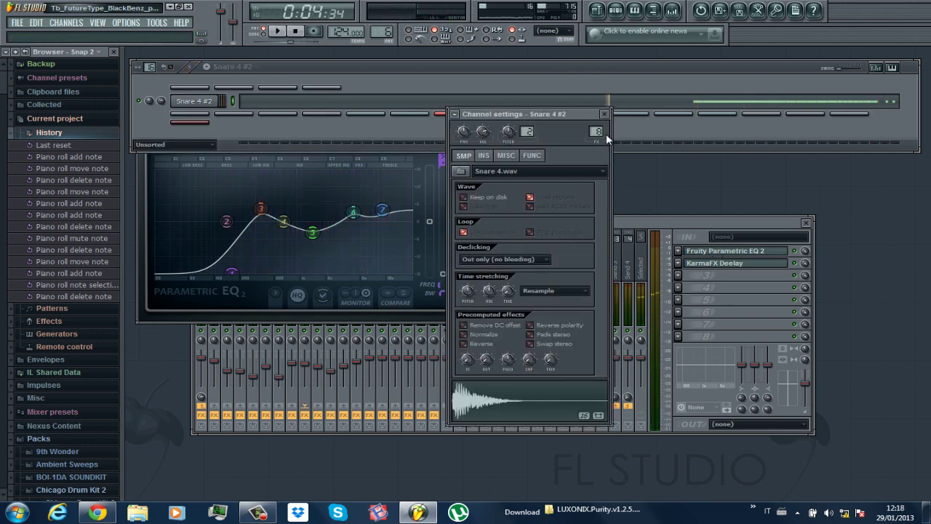
click(604, 113)
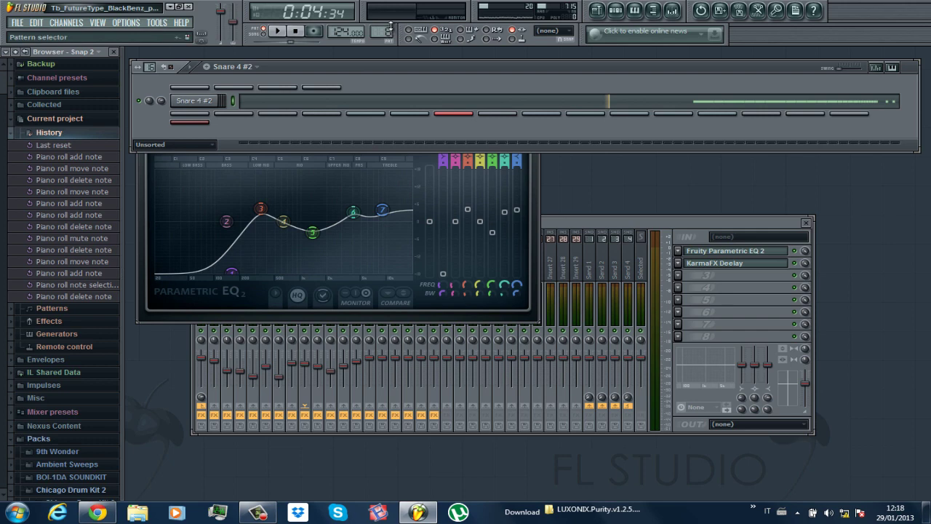
Switch to pattern 7 and play its Snare 4 step sequence.
drag(390, 27, 387, 20)
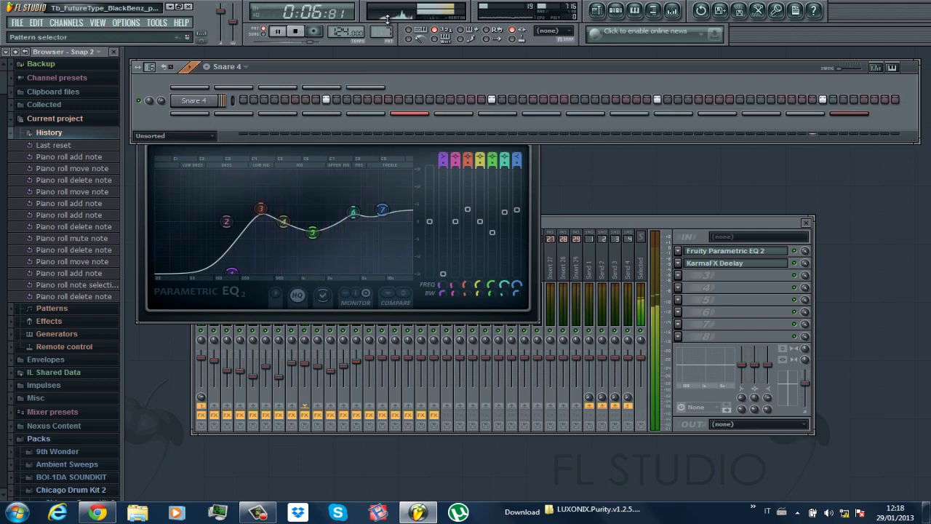
key(space)
Play the Zaytoven Chant 1 part of pattern 8 with its whole note sequence in view, and close the piano roll.
scroll(386, 21, up, 1)
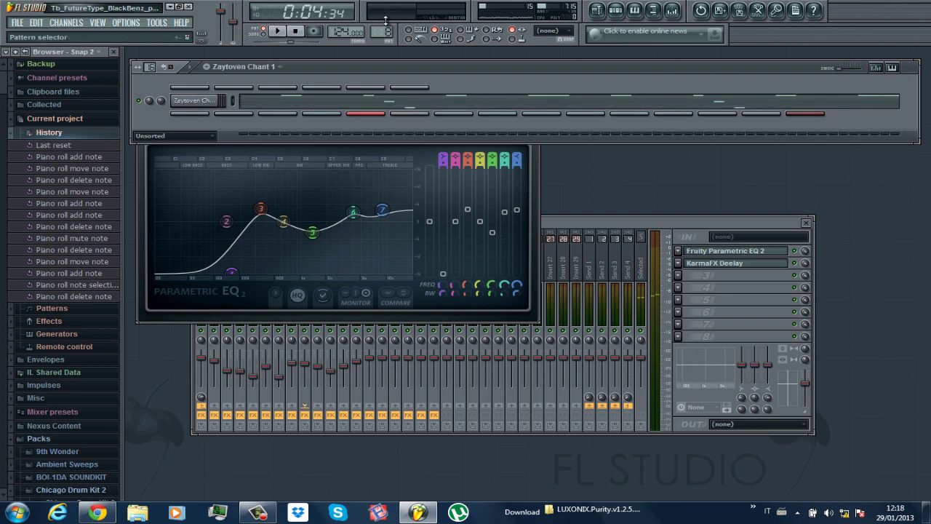
click(280, 114)
key(space)
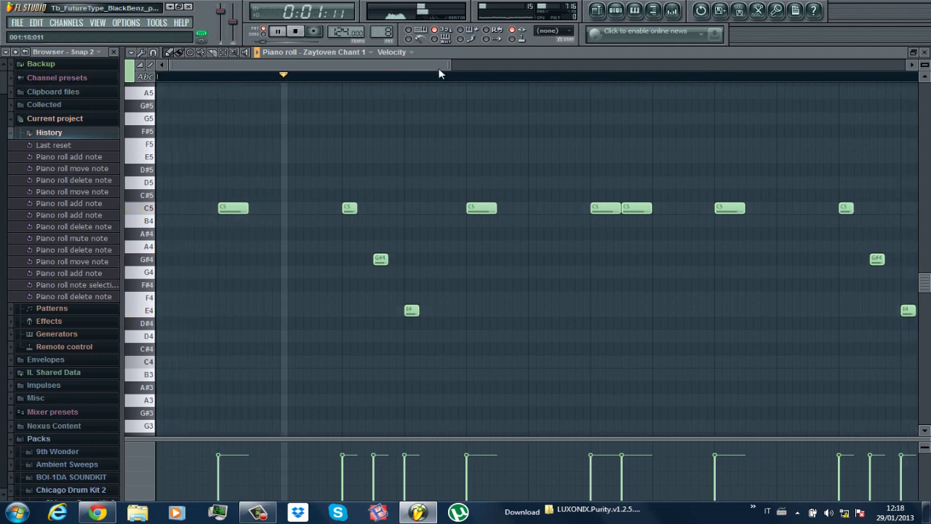
drag(448, 65, 608, 65)
key(space)
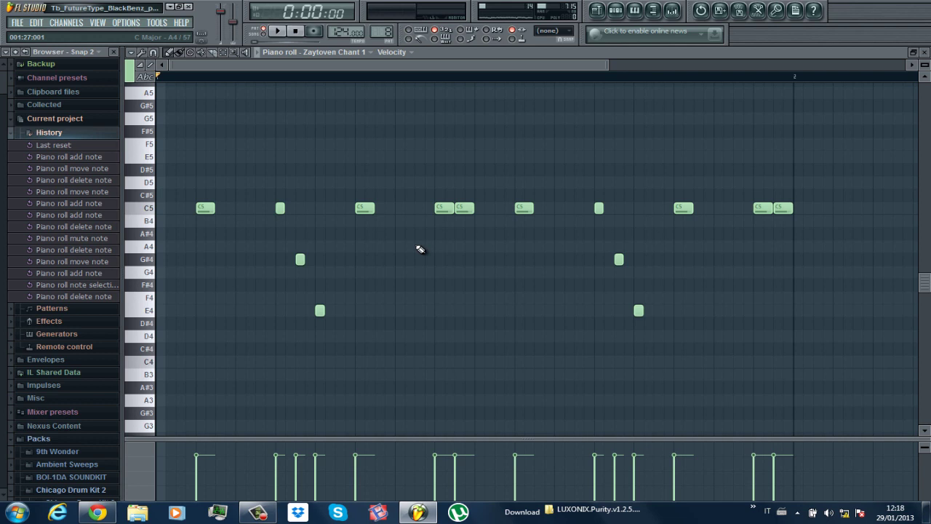
key(space)
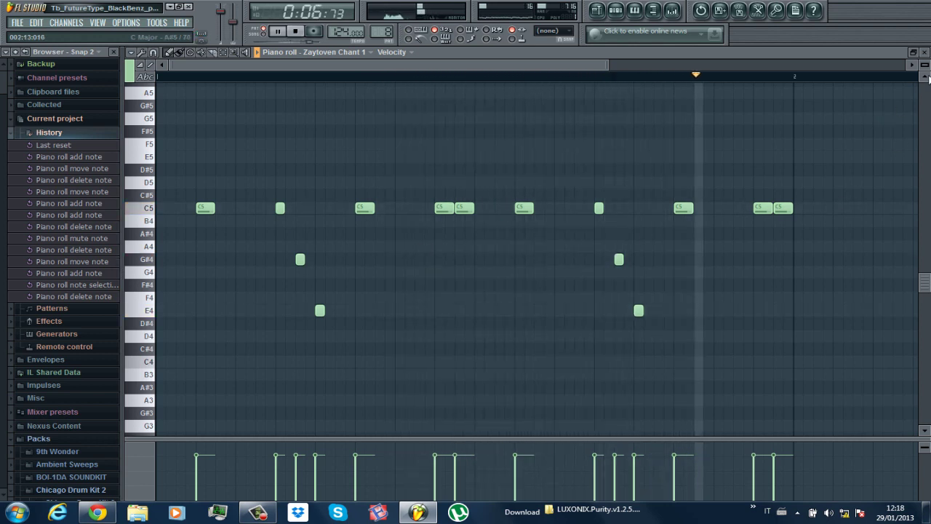
key(space)
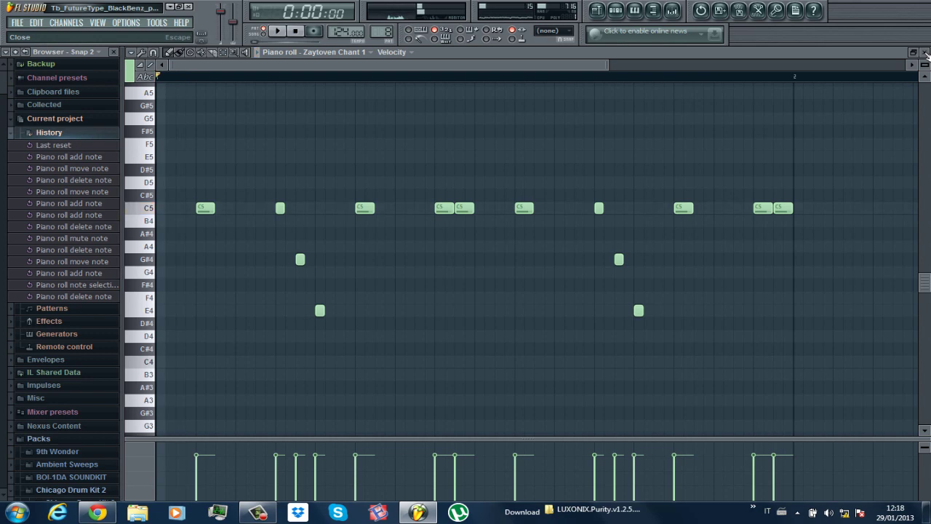
click(925, 52)
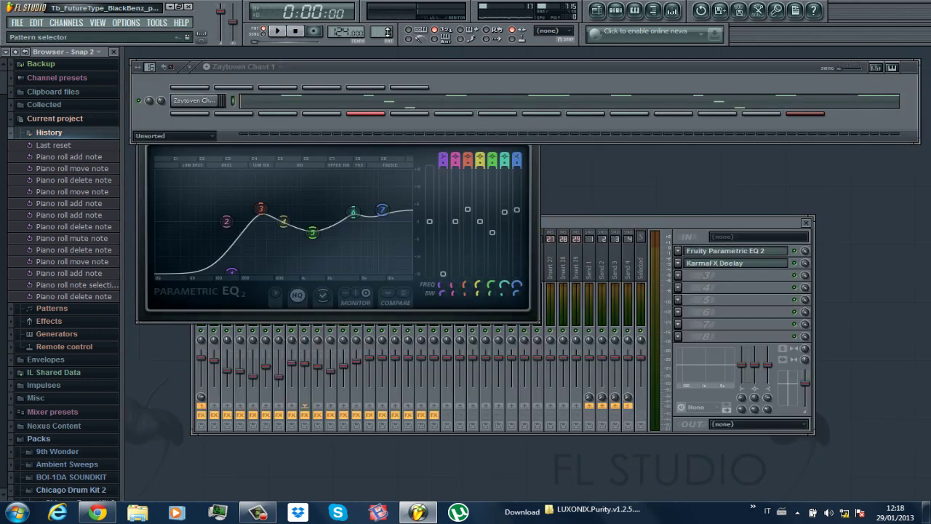
Play the VT_RimShot part of pattern 9 with all its G#4 notes in view, and close the piano roll.
click(355, 99)
key(space)
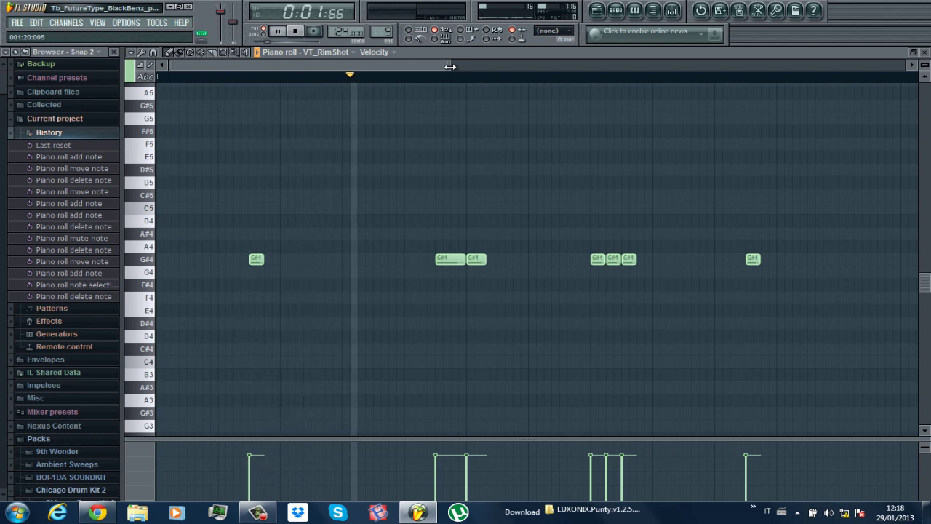
drag(447, 65, 644, 67)
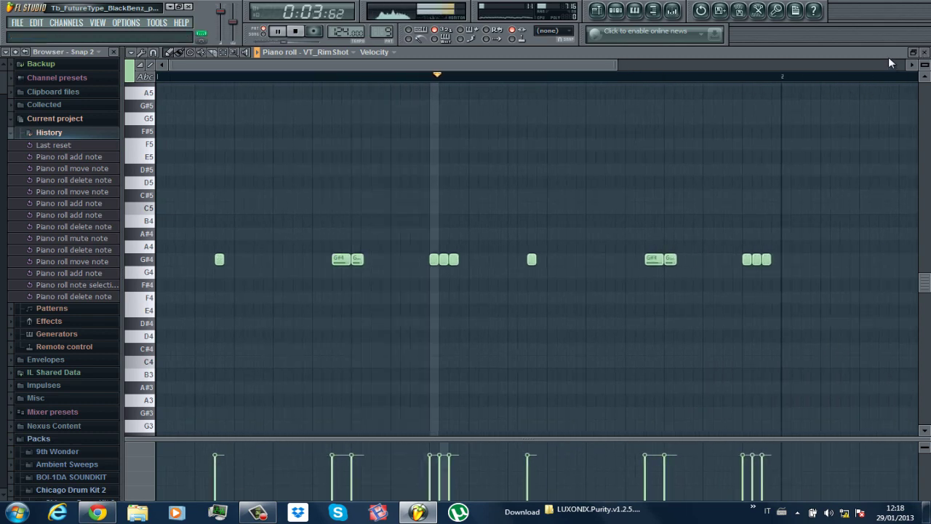
click(925, 53)
key(space)
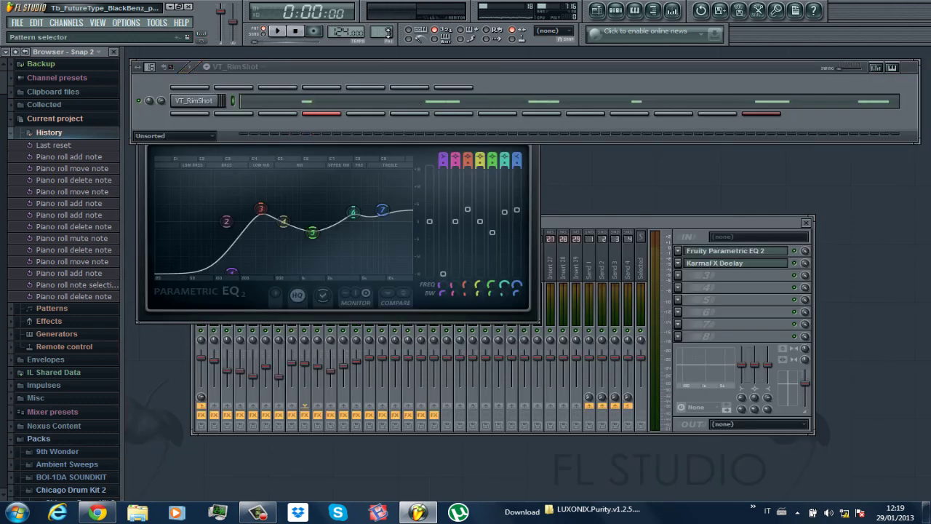
Switch to pattern 10 and show all the Crash_MMG notes, including the C6, C4 and F3 slides, in the piano roll.
drag(387, 30, 385, 27)
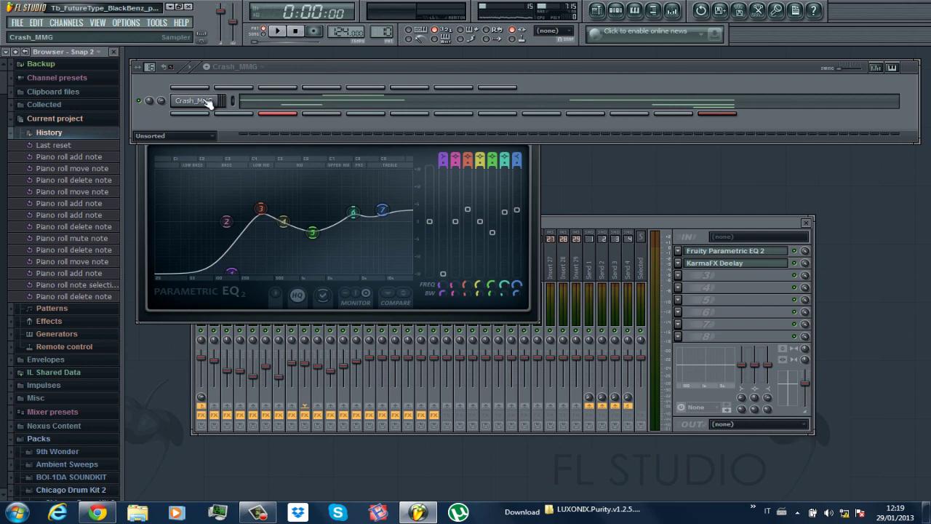
click(323, 107)
drag(497, 65, 641, 65)
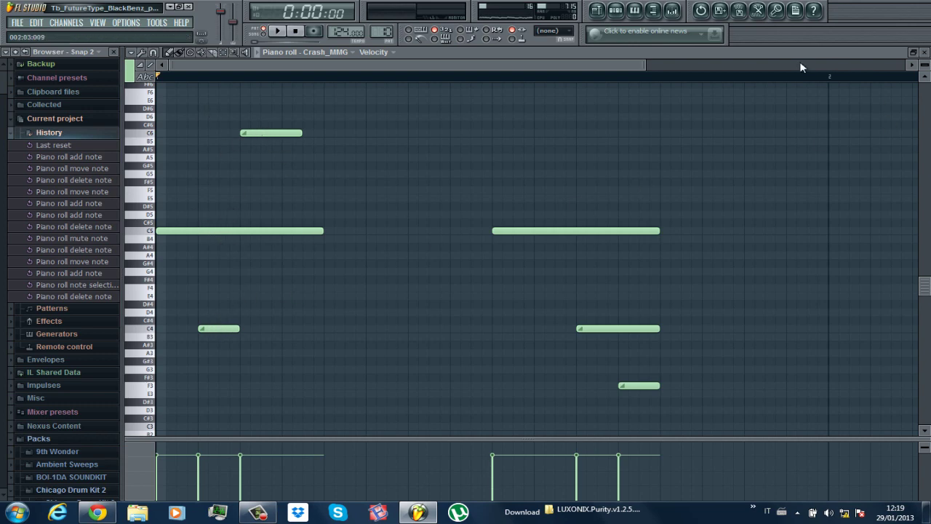
drag(639, 66, 437, 102)
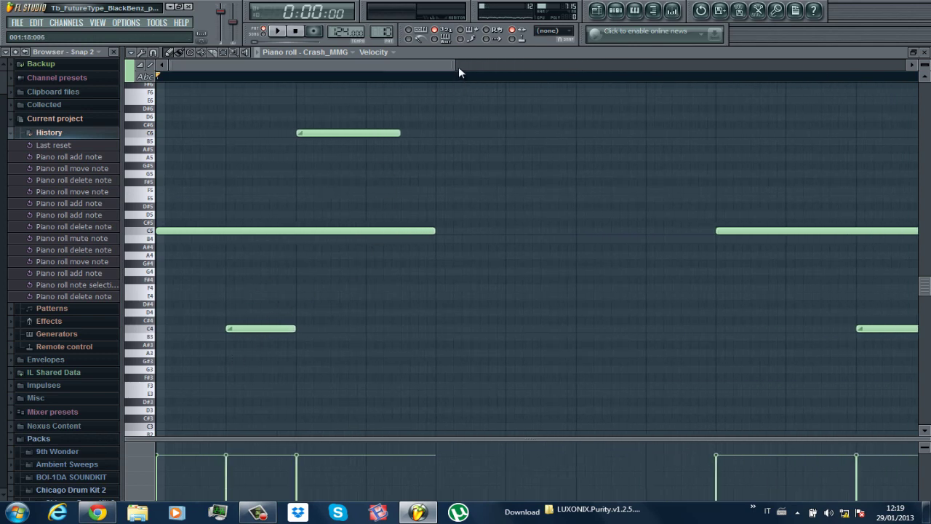
drag(455, 64, 609, 65)
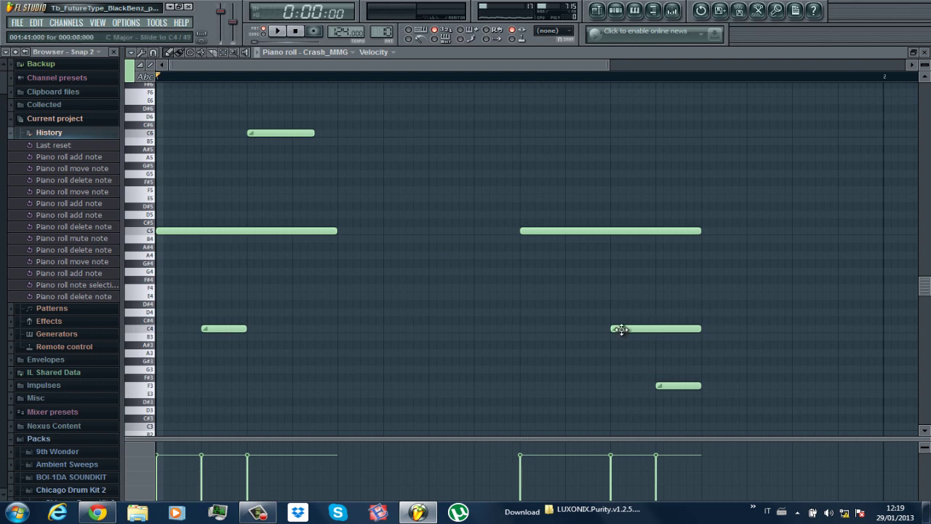
Play the Crash_MMG part twice from its start and close the piano roll.
key(space)
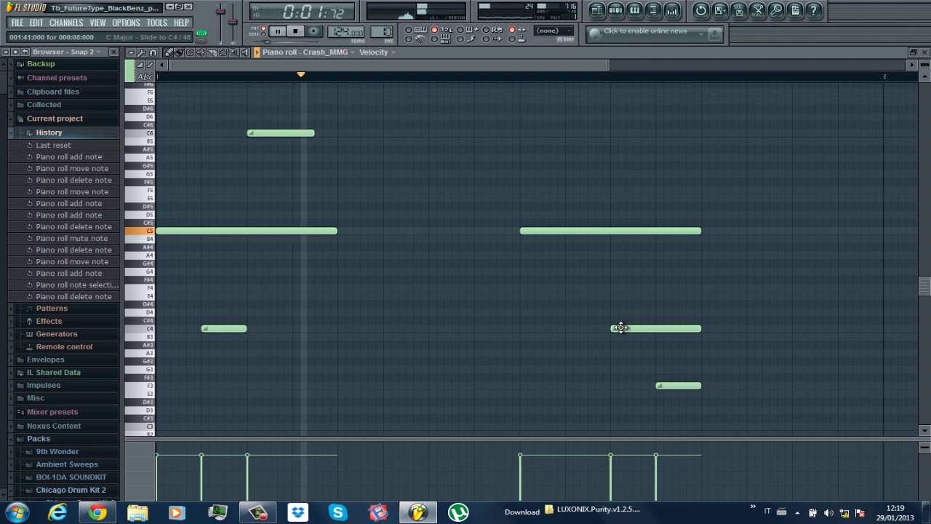
key(space)
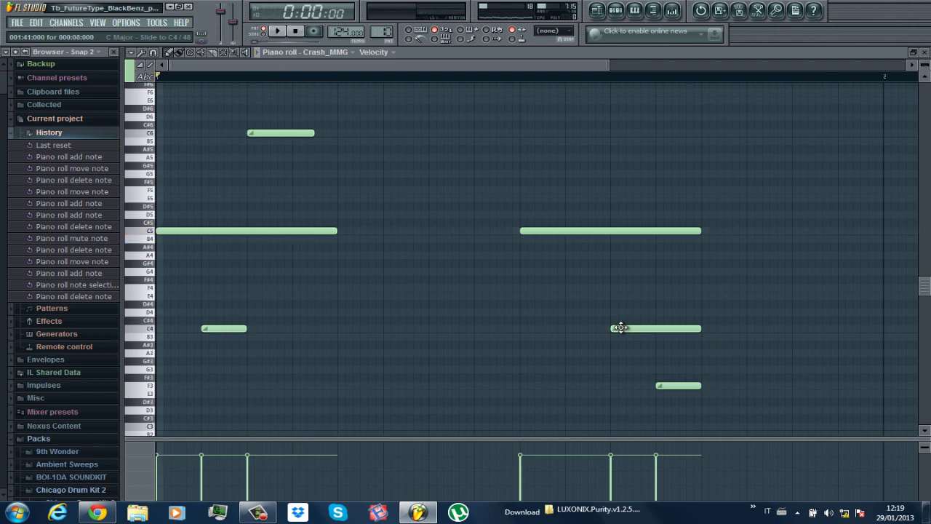
key(space)
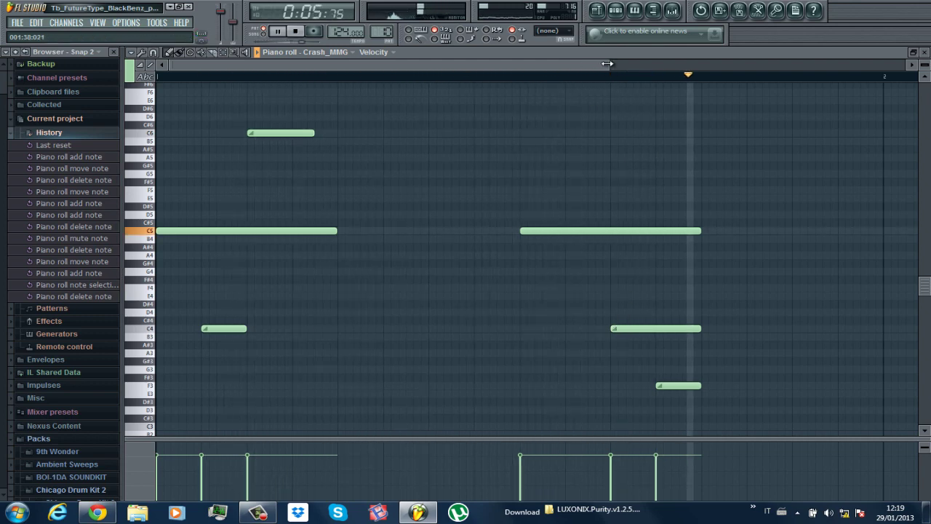
key(space)
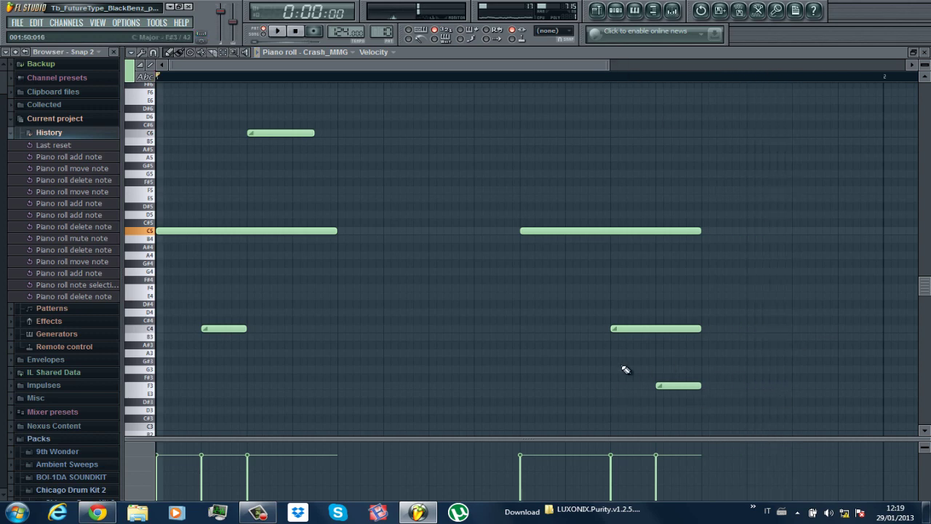
click(926, 54)
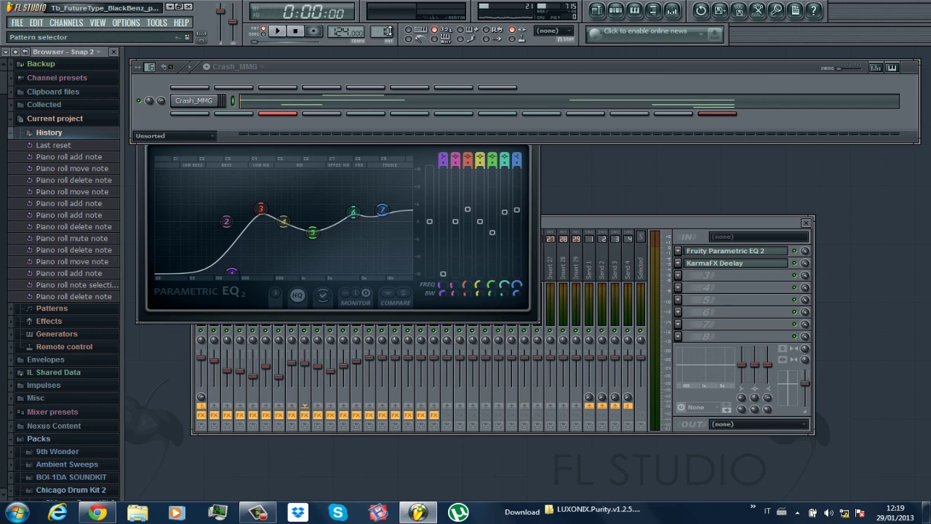
Play the Piano melody of pattern 11 with its whole note sequence in view, and close the piano roll.
scroll(384, 27, down, 1)
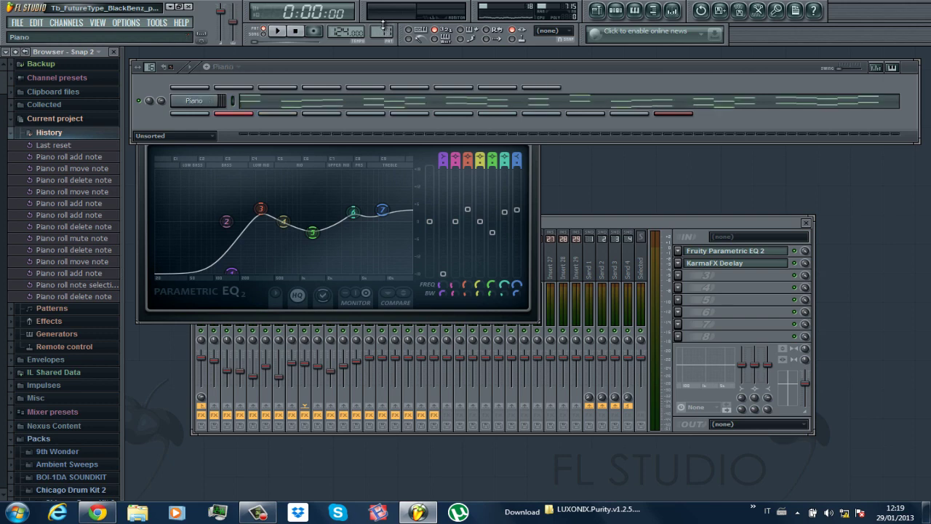
click(295, 108)
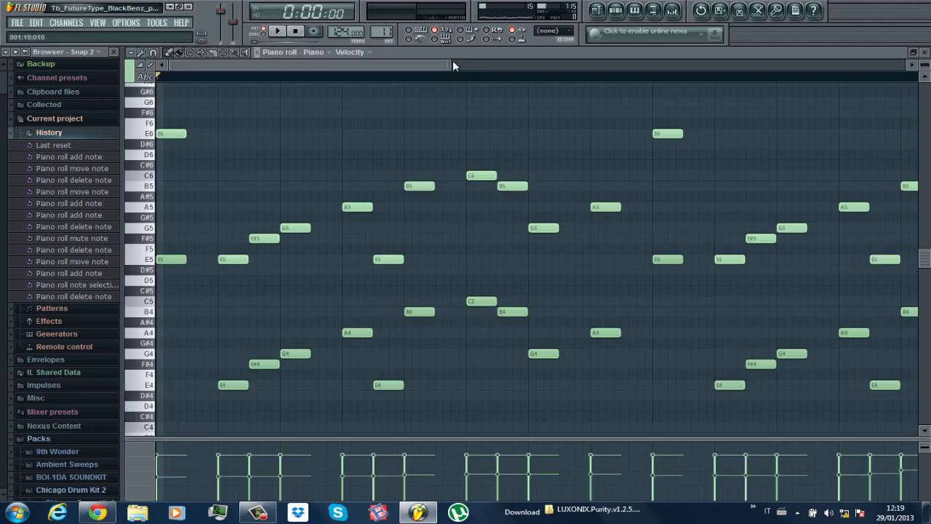
drag(451, 66, 656, 61)
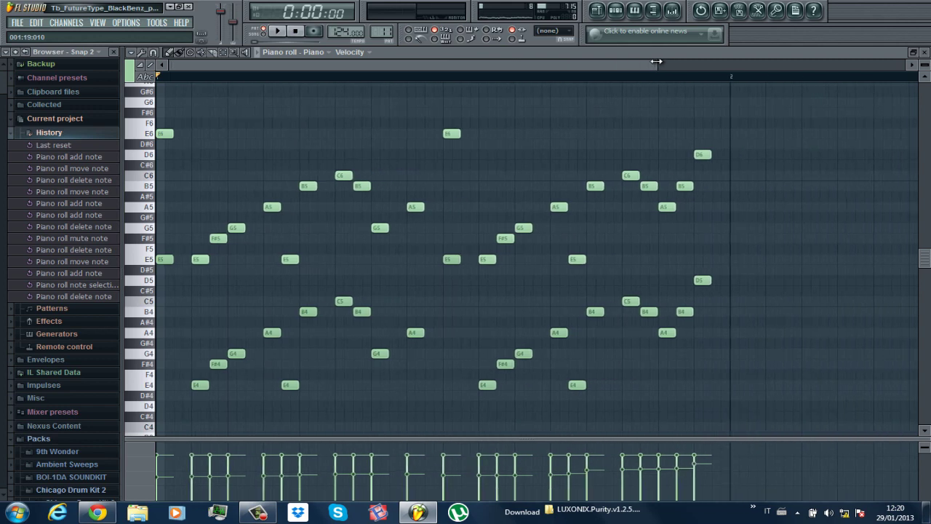
scroll(373, 124, down, 3)
scroll(376, 125, up, 3)
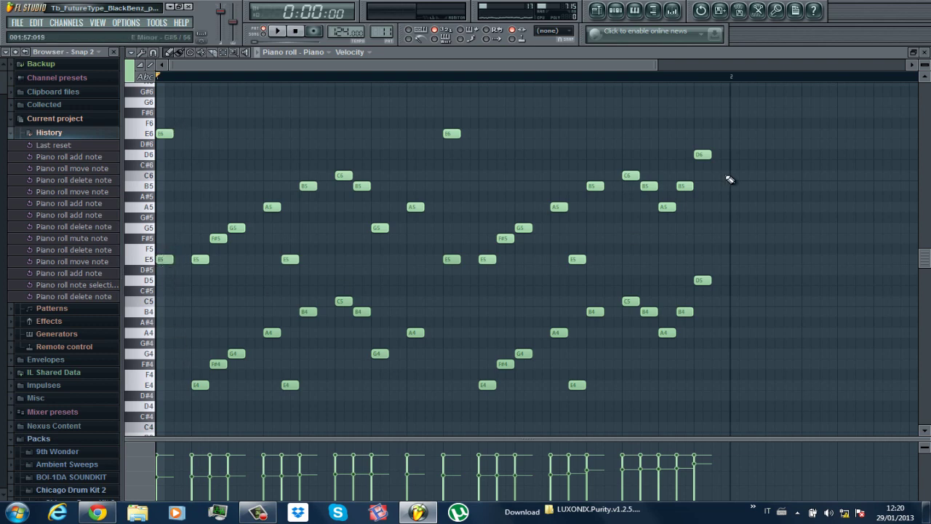
key(space)
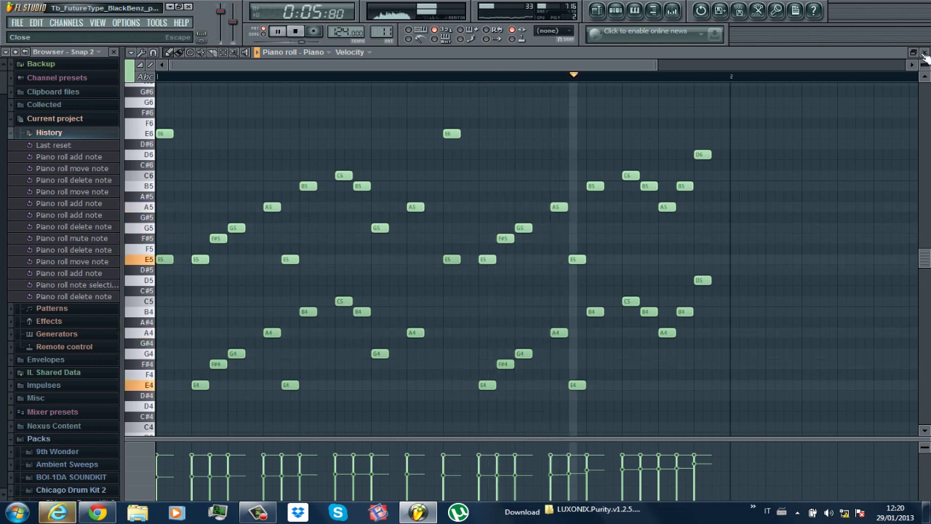
key(space)
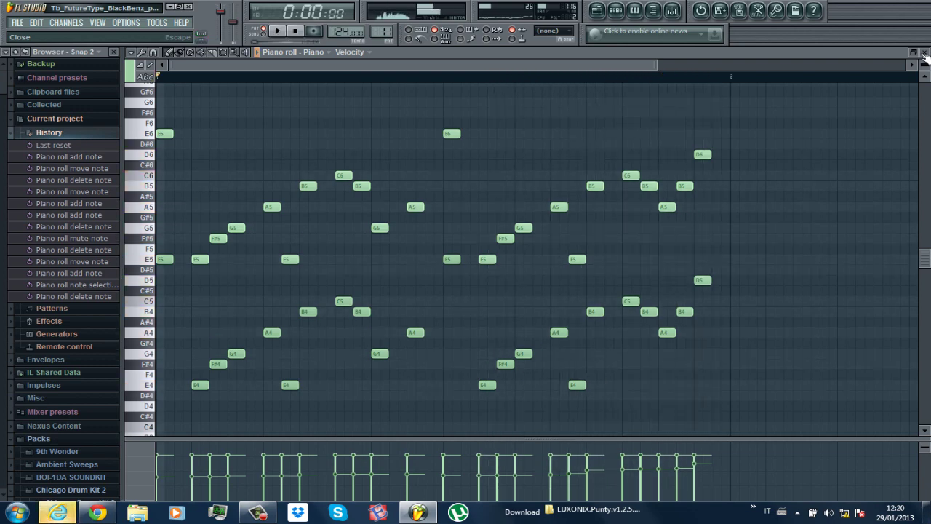
click(923, 53)
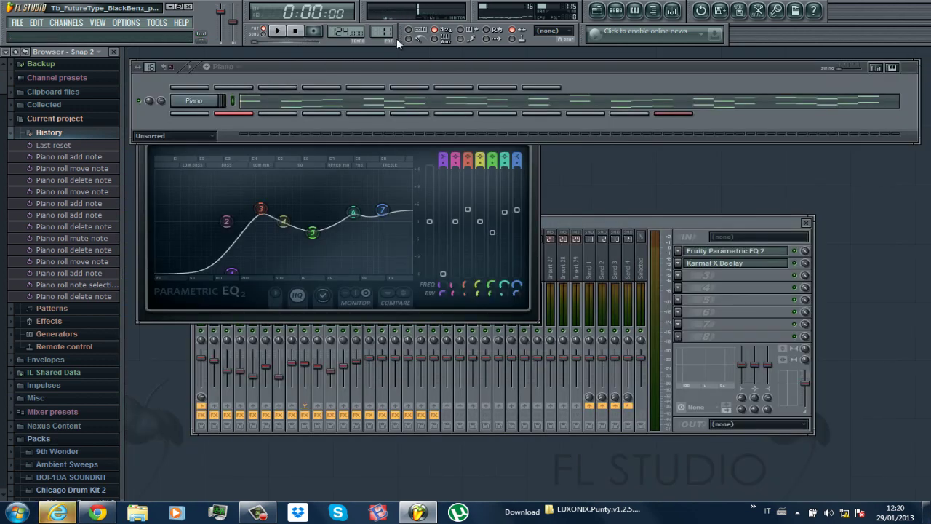
Start playing the Reso pluck synth melody of pattern 12 with its whole note sequence in view, and close the piano roll.
drag(387, 35, 387, 30)
click(296, 98)
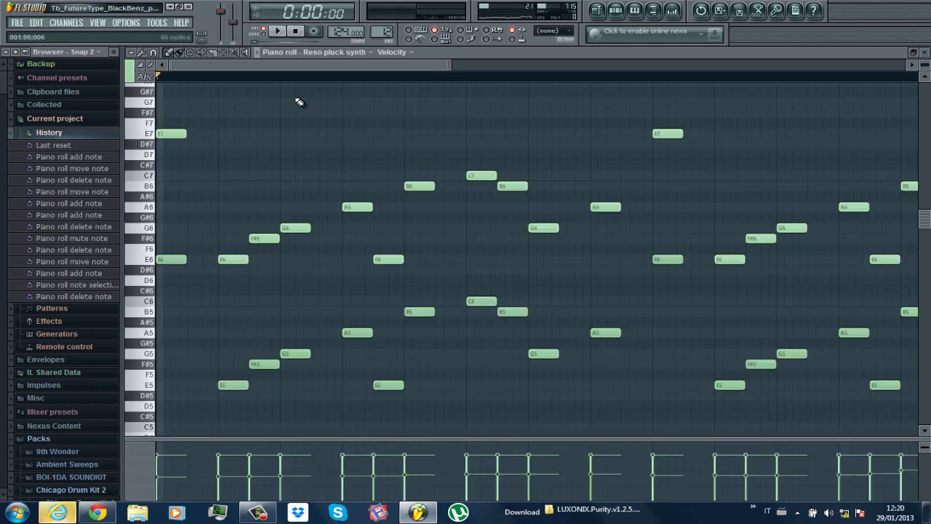
drag(450, 64, 639, 64)
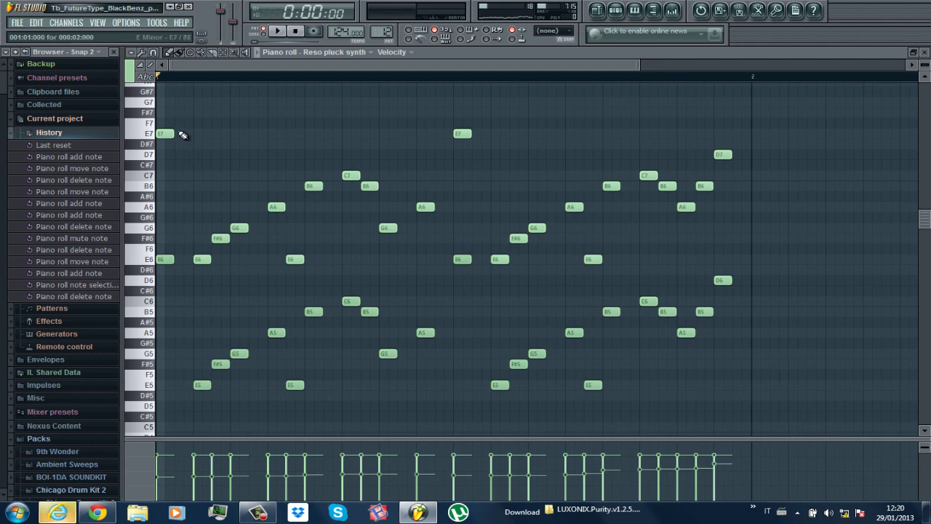
key(space)
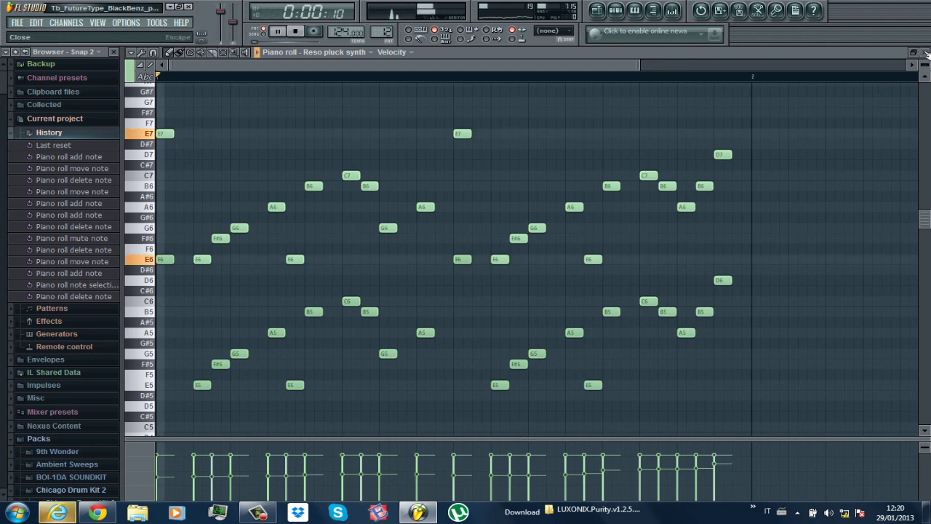
click(923, 53)
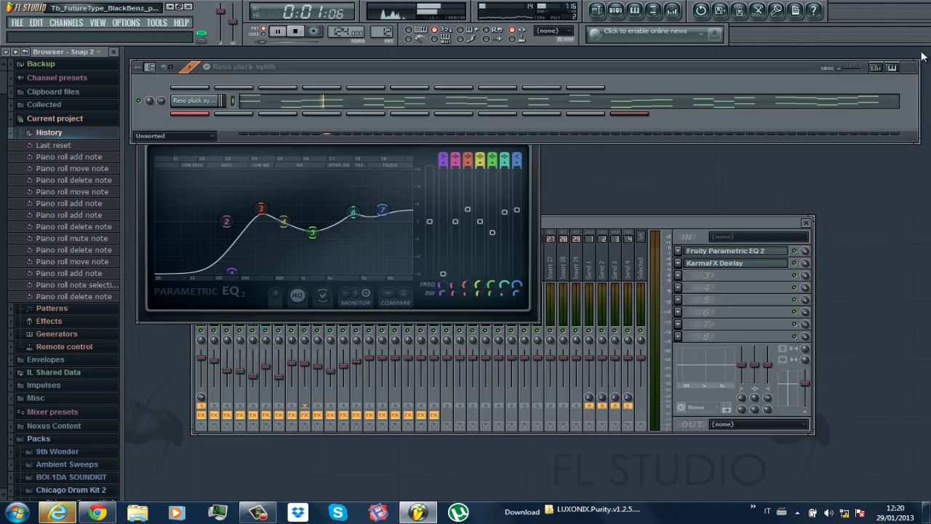
Examine the Reso pluck synth's Flute Synth Glide preset in Nexus during playback, with the plugin and channel settings windows moved apart, and stop playback.
click(201, 103)
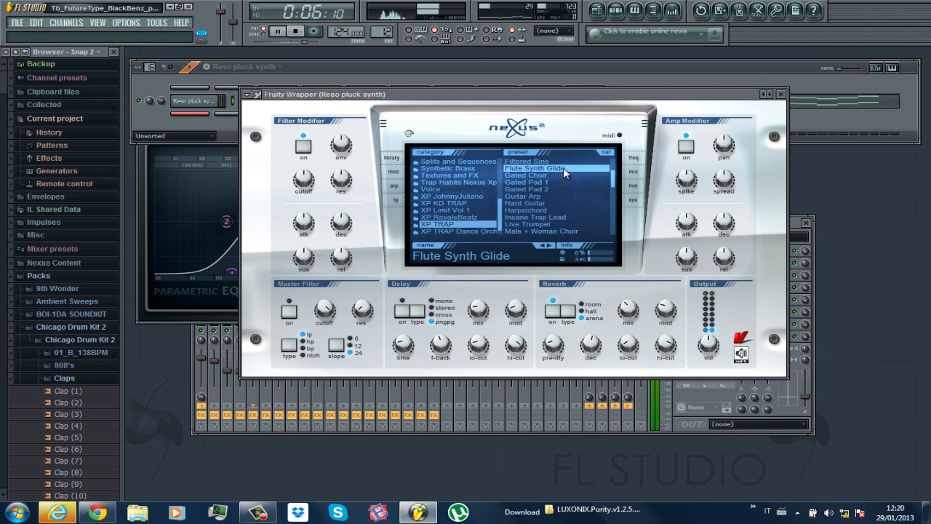
key(space)
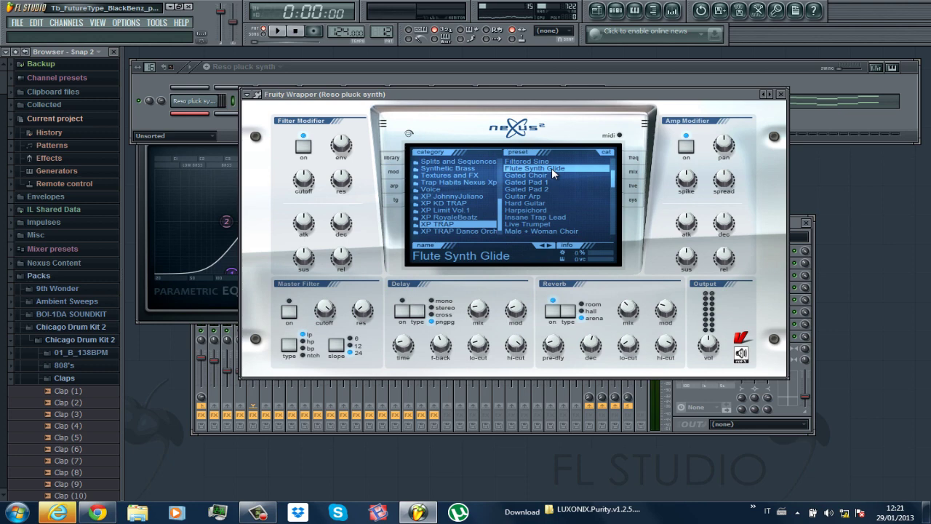
key(space)
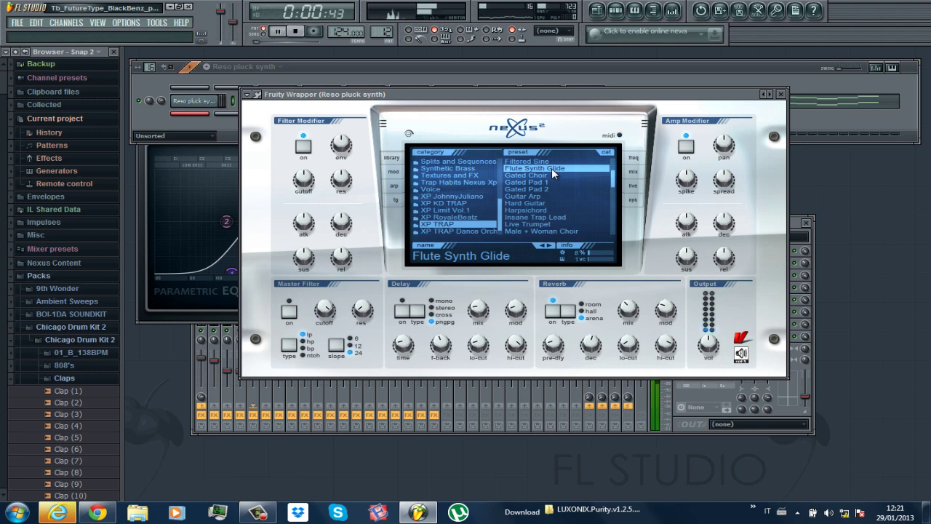
drag(538, 96, 526, 205)
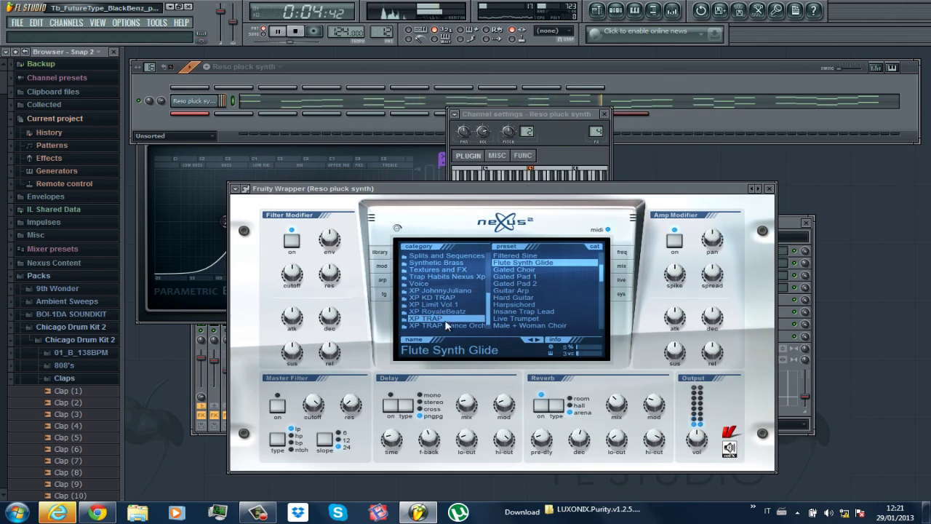
drag(548, 114, 878, 212)
key(space)
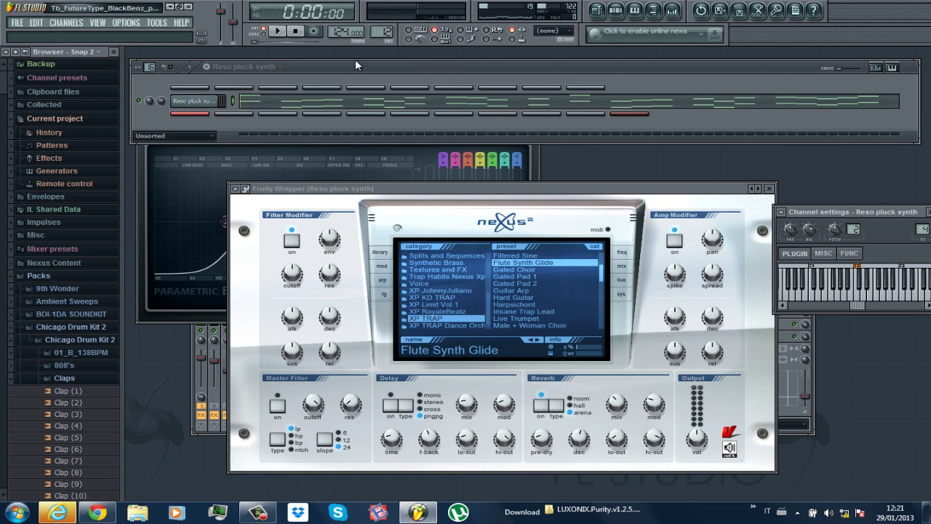
Play the Hit (1) part of pattern 13 with all its C5 notes in view, close the piano roll and stop playback.
scroll(385, 30, up, 1)
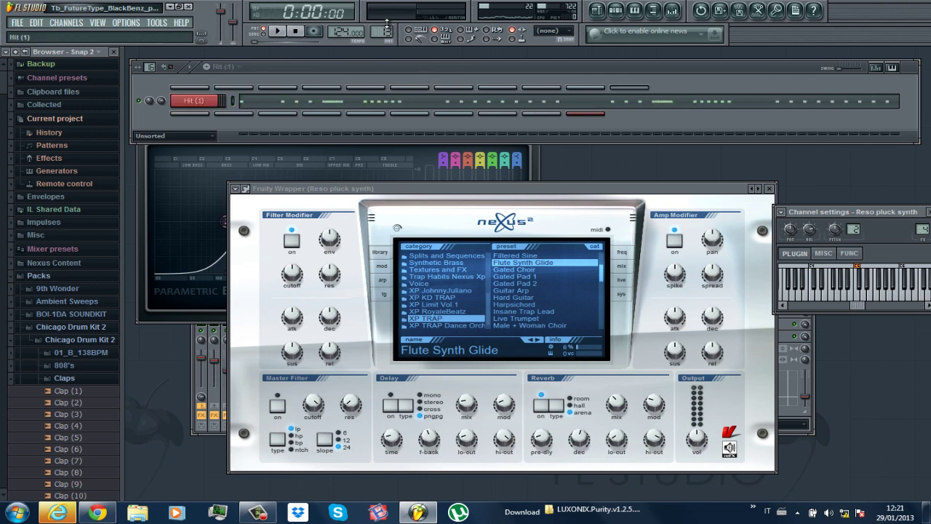
key(F7)
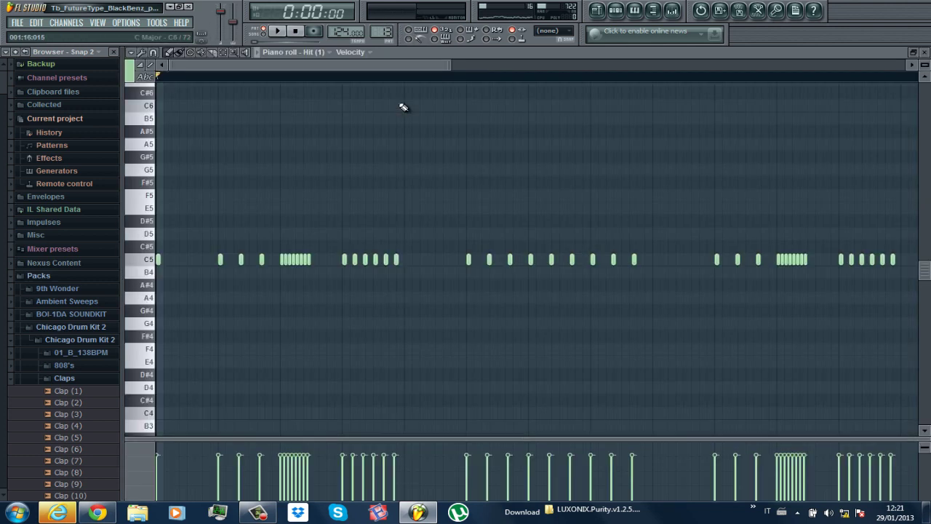
drag(449, 68, 657, 61)
key(space)
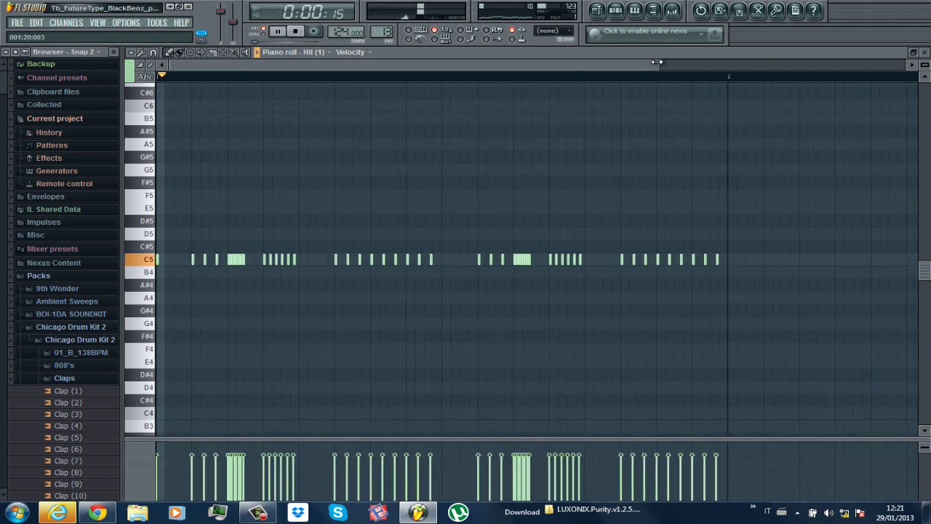
key(space)
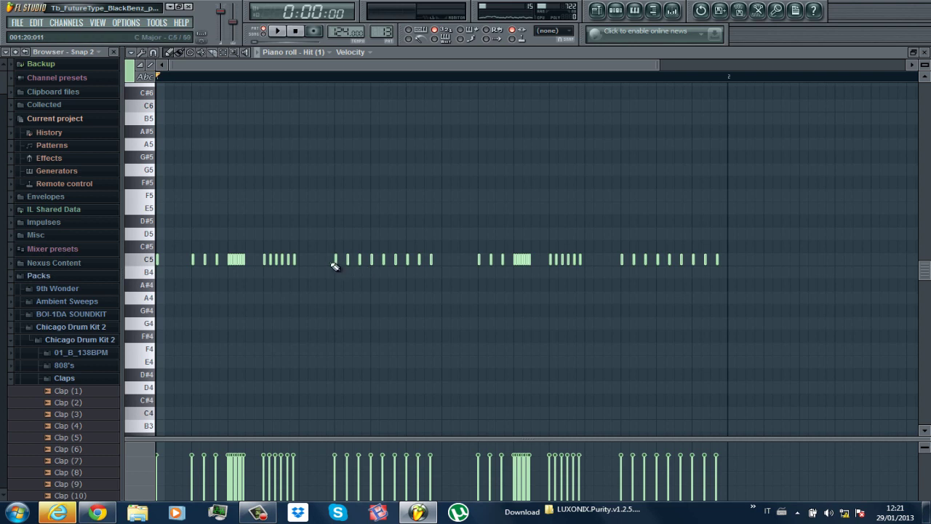
key(space)
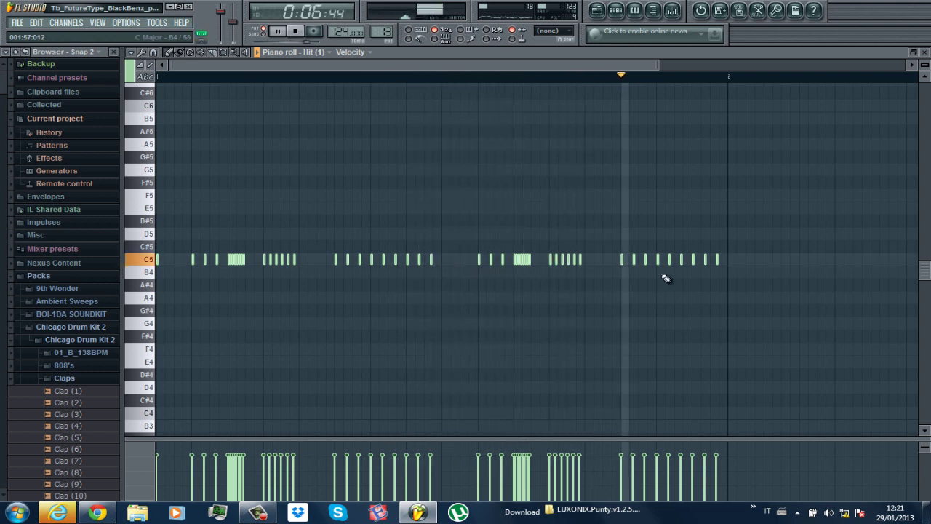
click(925, 52)
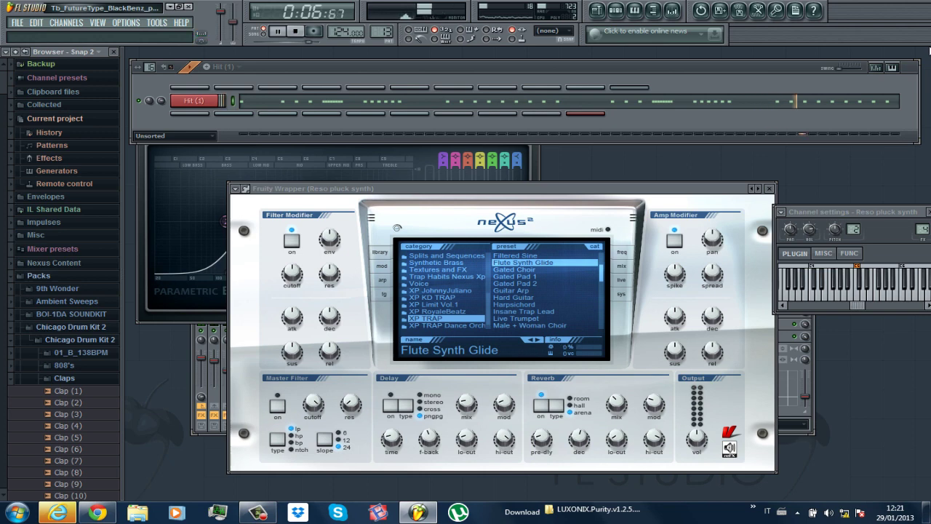
key(space)
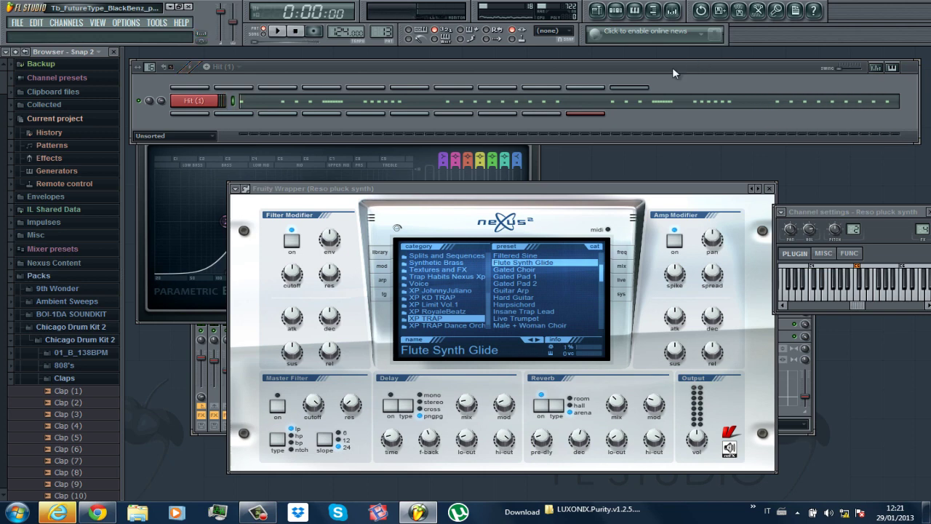
Play the Hit (1) #2 part of pattern 14 with all its C5 notes in view, stop playback and close the piano roll.
scroll(386, 31, up, 1)
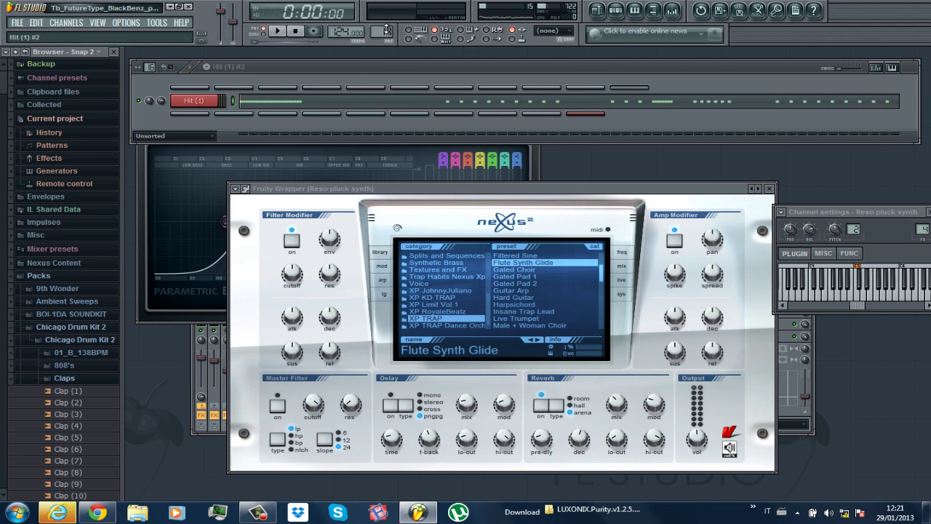
click(294, 105)
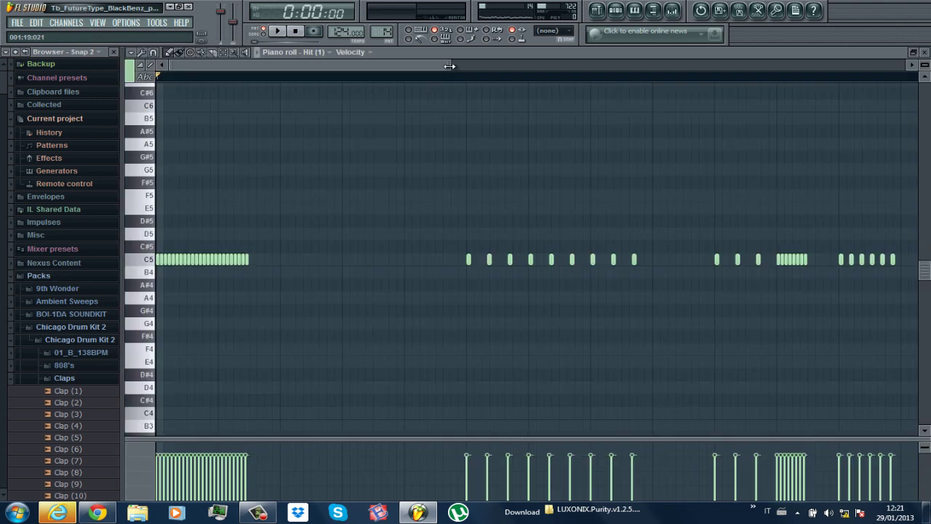
drag(584, 65, 586, 65)
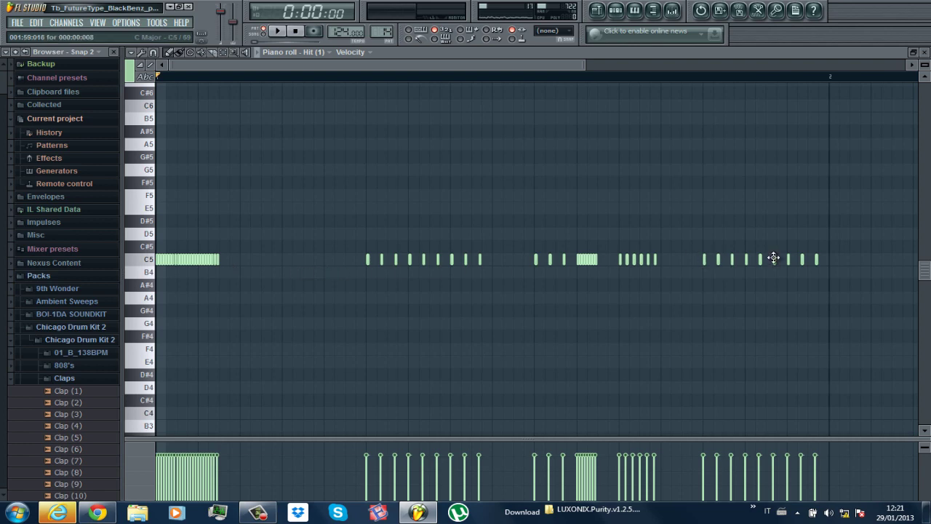
key(space)
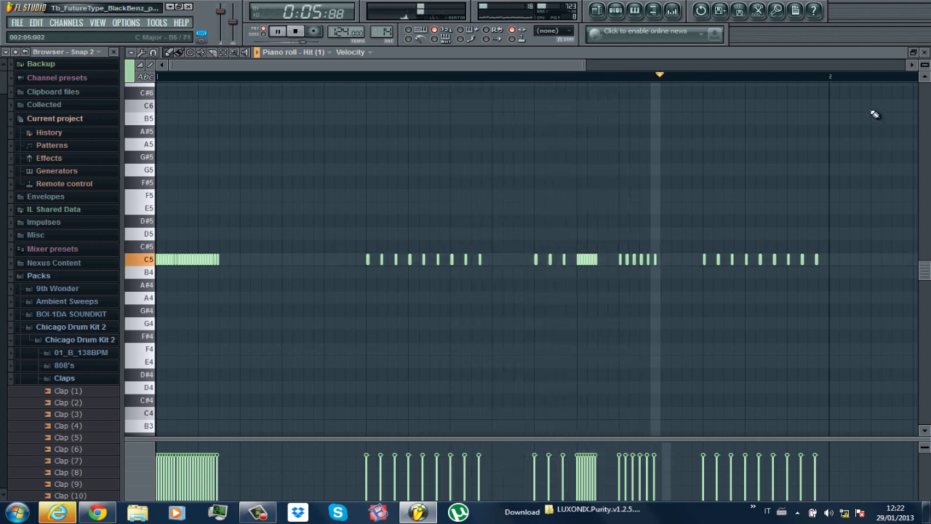
key(space)
click(925, 54)
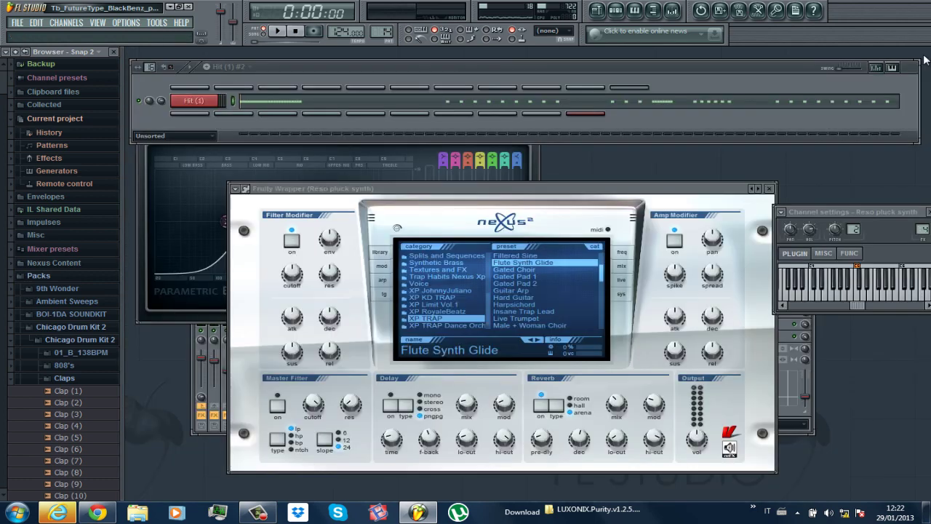
Play the Juicy J - yeah hoe #2 chant of pattern 15 and stop playback.
scroll(381, 31, up, 1)
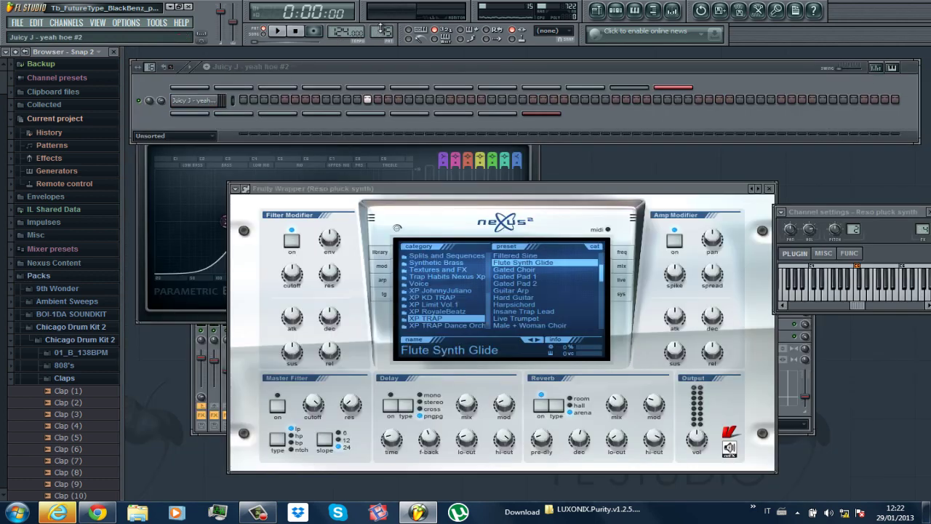
key(space)
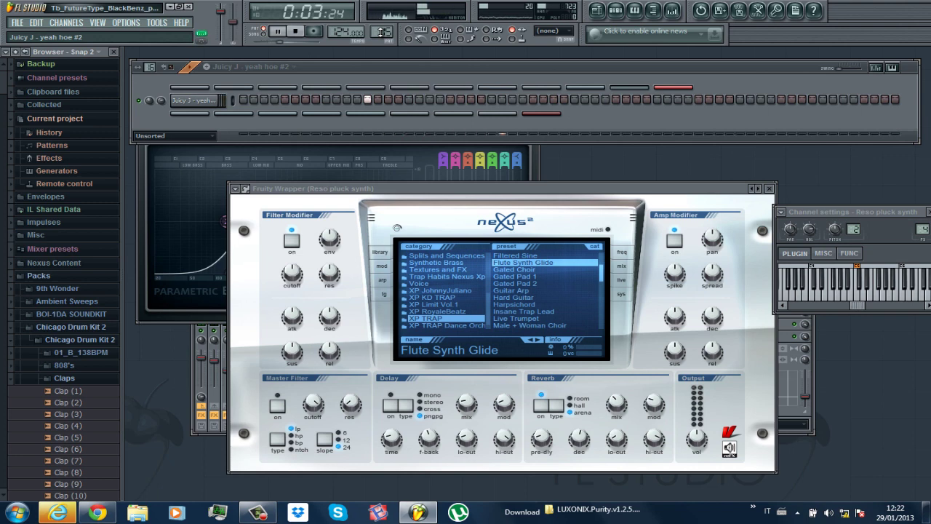
key(space)
Examine the octave-doubled Horns notes of pattern 16 with the whole sequence in view, and close the piano roll.
scroll(380, 29, up, 1)
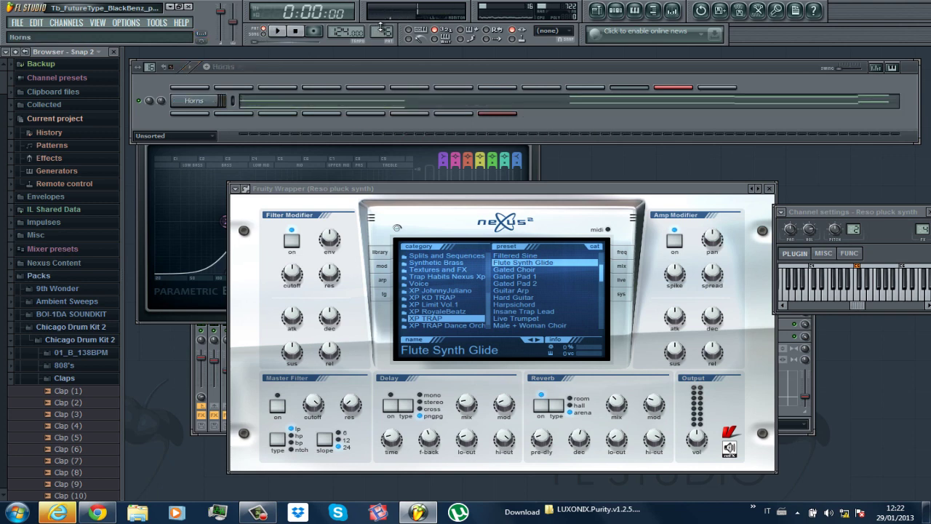
click(334, 102)
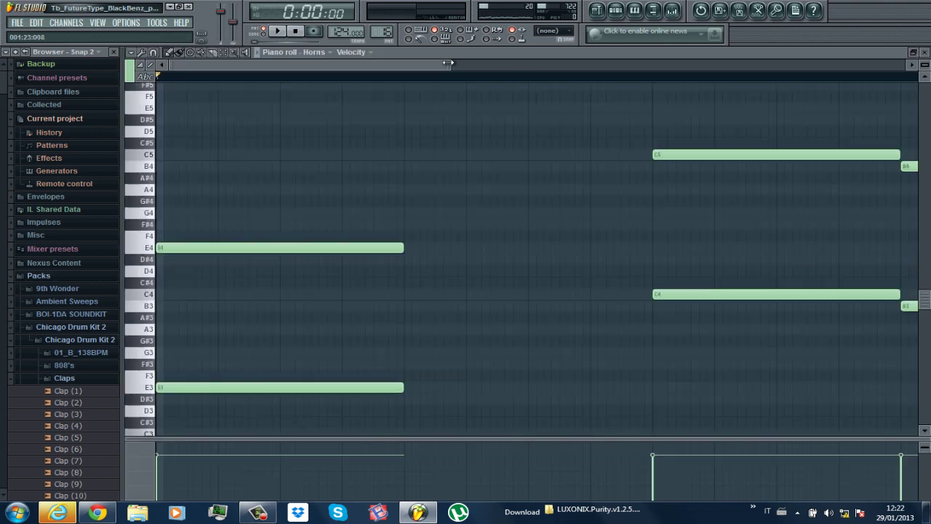
drag(449, 63, 623, 64)
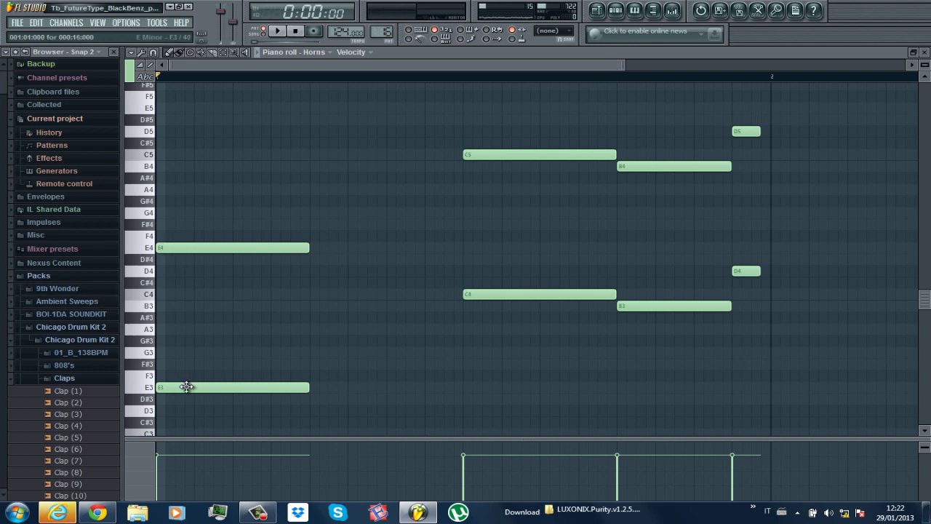
click(924, 57)
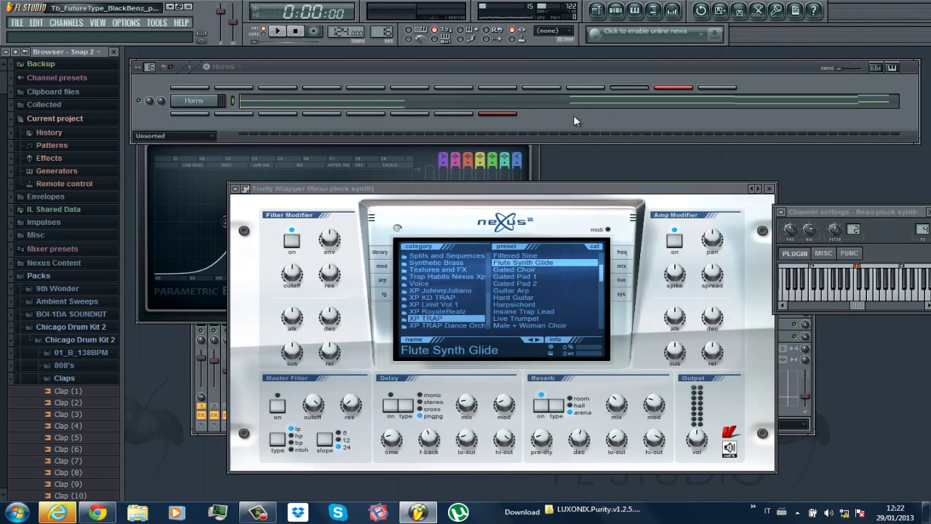
Close the Nexus plugin, reposition the mixer with the Brass track selected, and play the Horns pattern beside its effects chain.
click(770, 189)
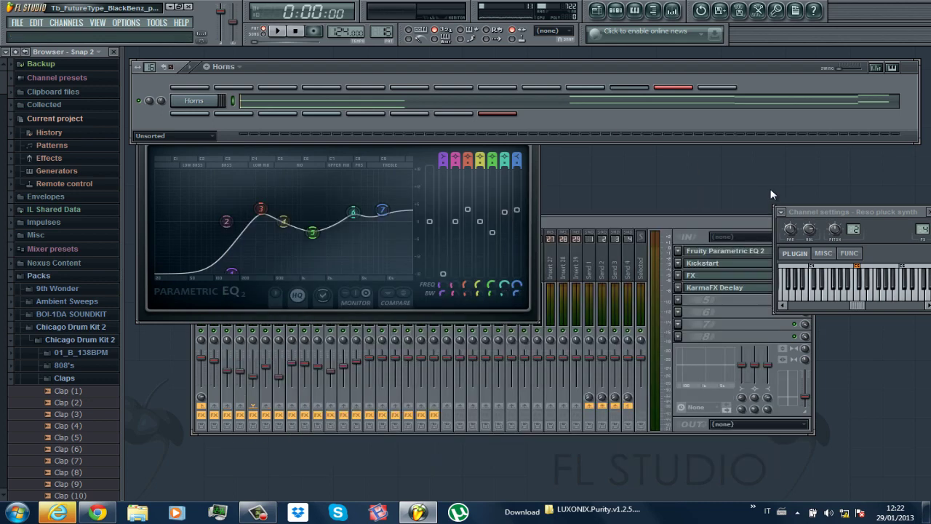
drag(617, 221, 582, 217)
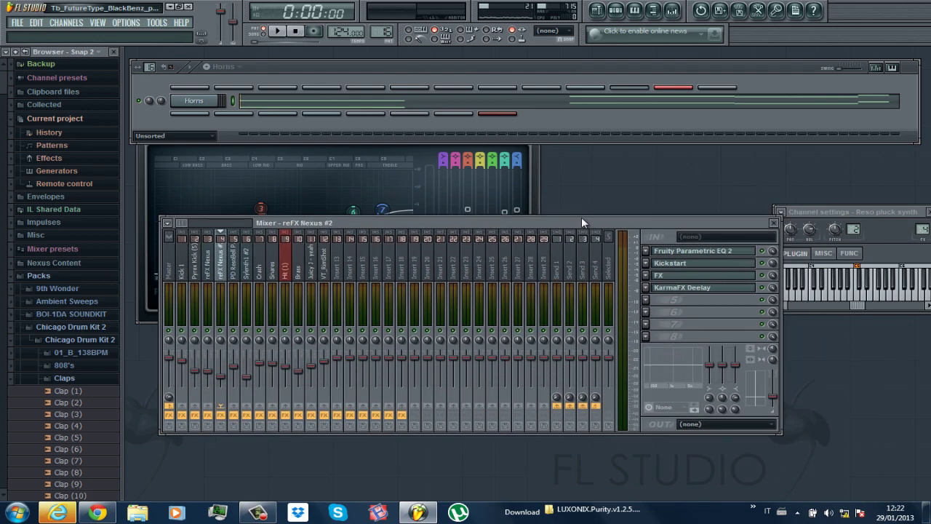
click(687, 277)
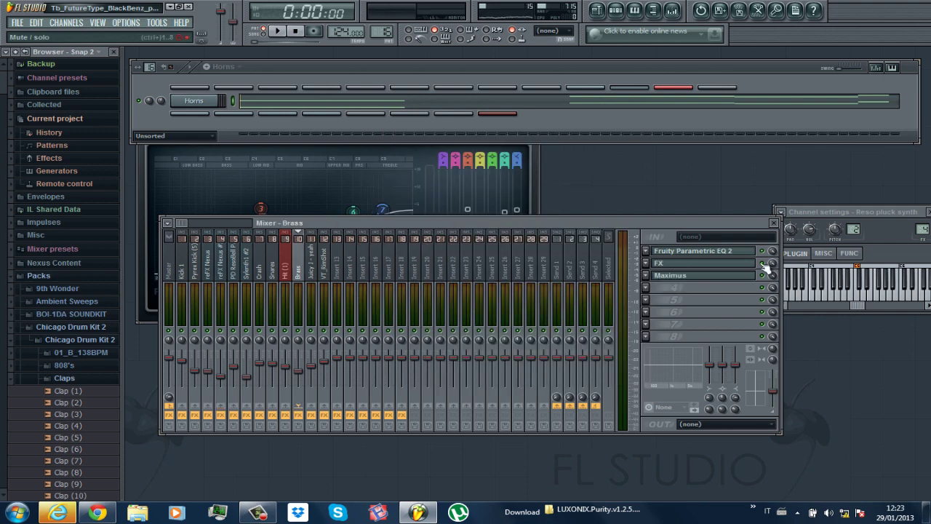
key(space)
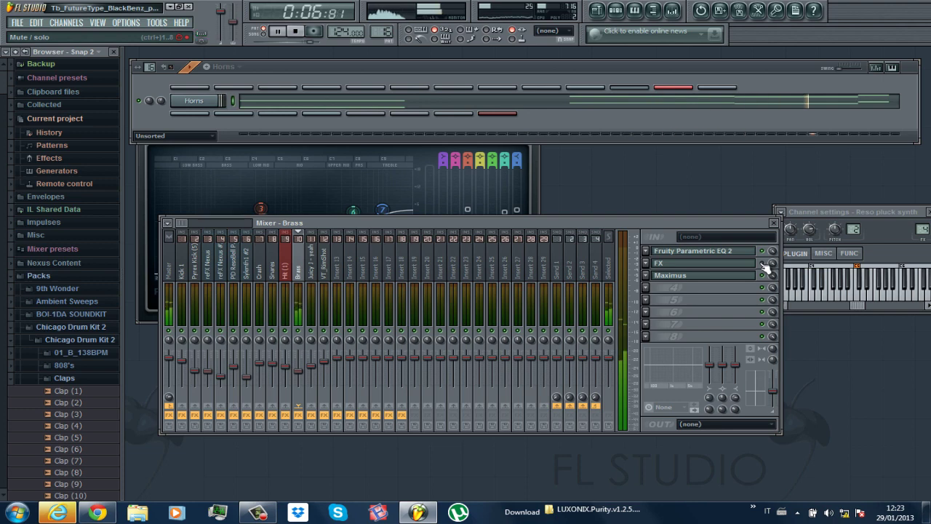
key(space)
key(space)
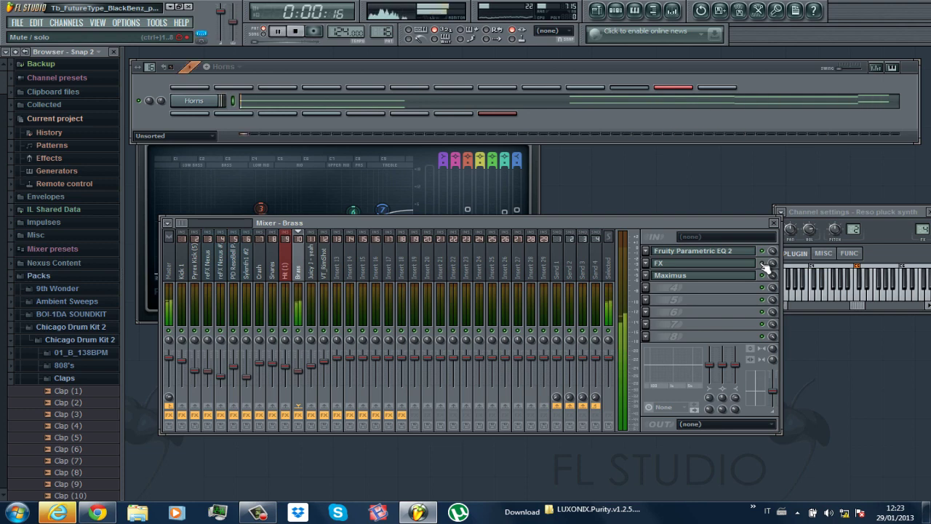
Open the Brass track's FX Effector, lower its Vox X and Y parameters to zero and play the Horns pattern for comparison.
click(762, 264)
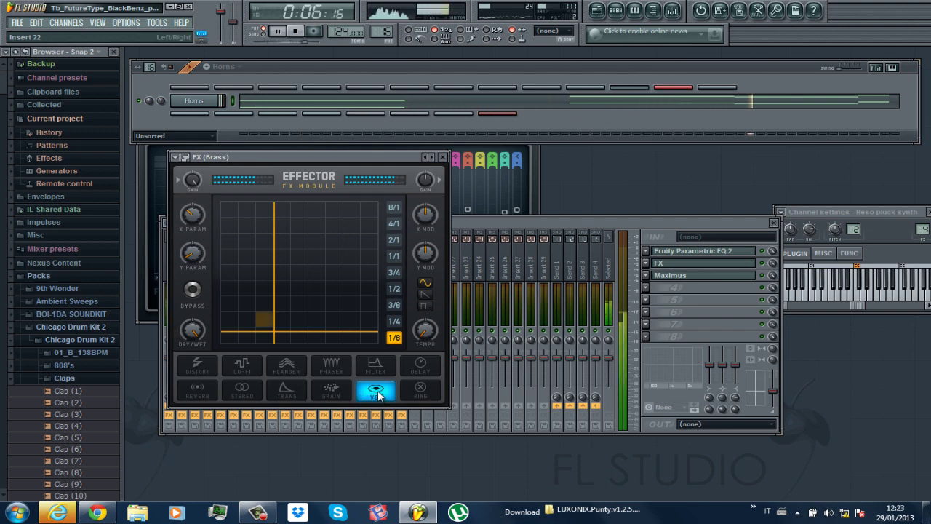
key(space)
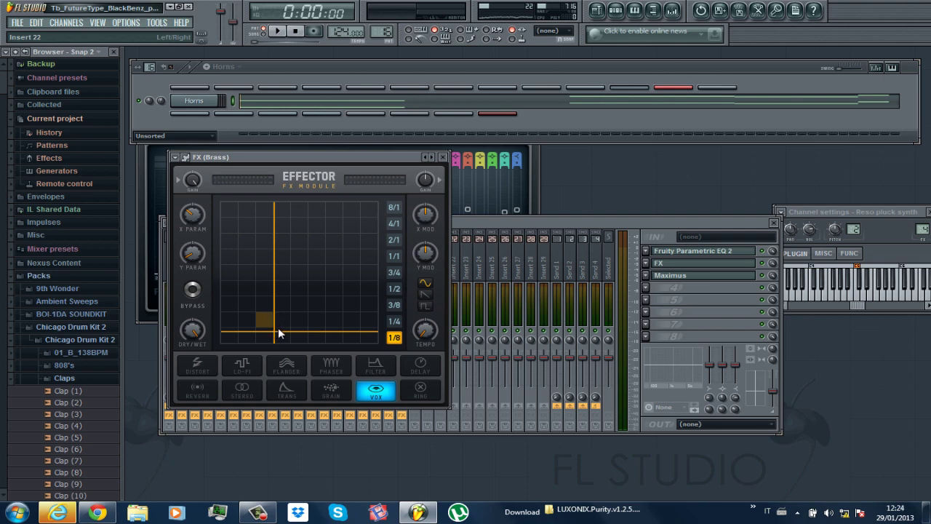
drag(275, 329, 213, 342)
key(space)
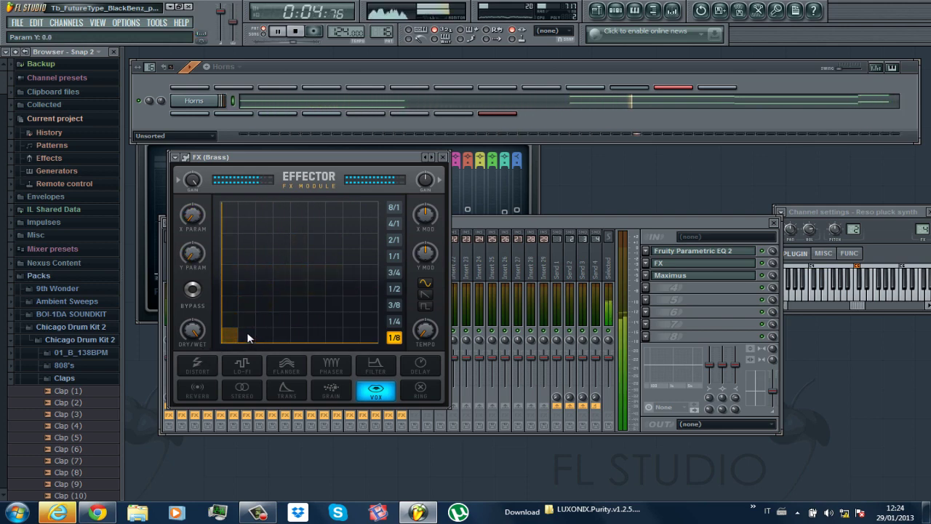
key(space)
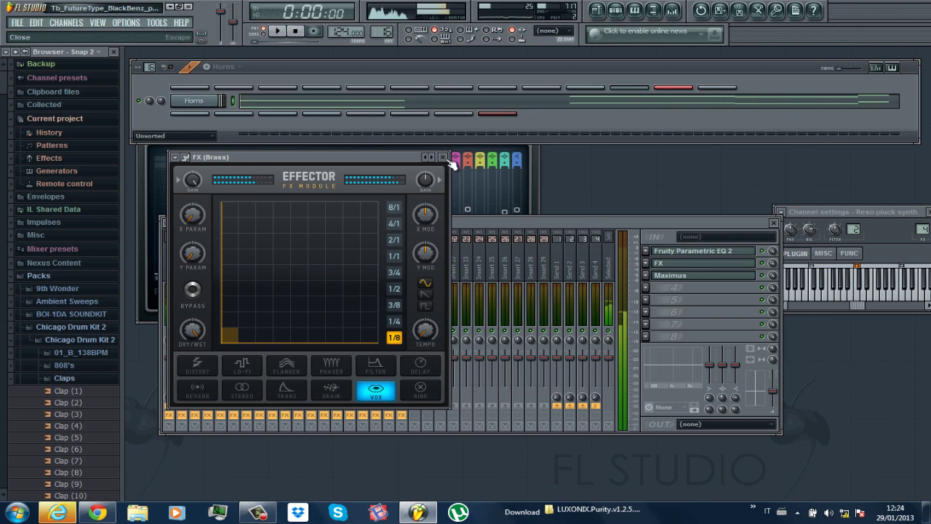
Open the Brass track's Maximus, and raise the FX Effector's Vox X and Y parameters slightly above zero while auditioning the Horns.
click(442, 157)
click(709, 274)
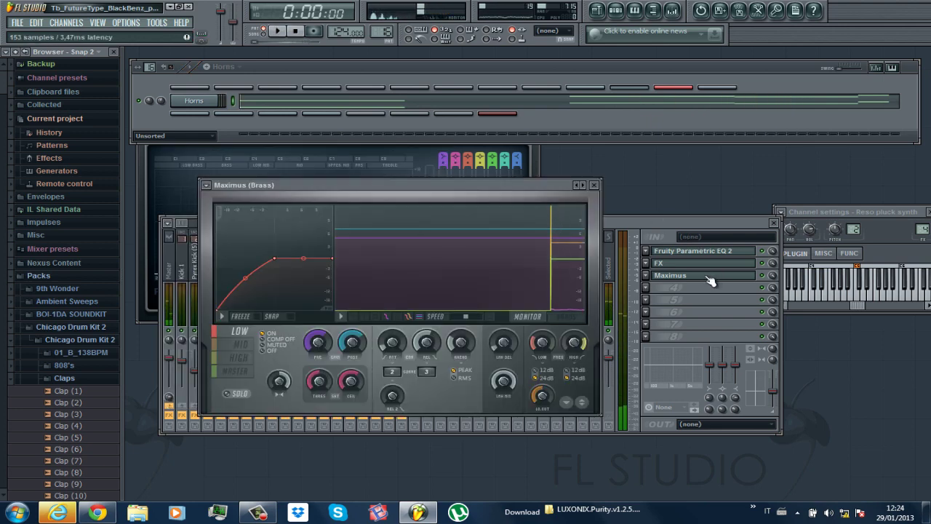
click(710, 265)
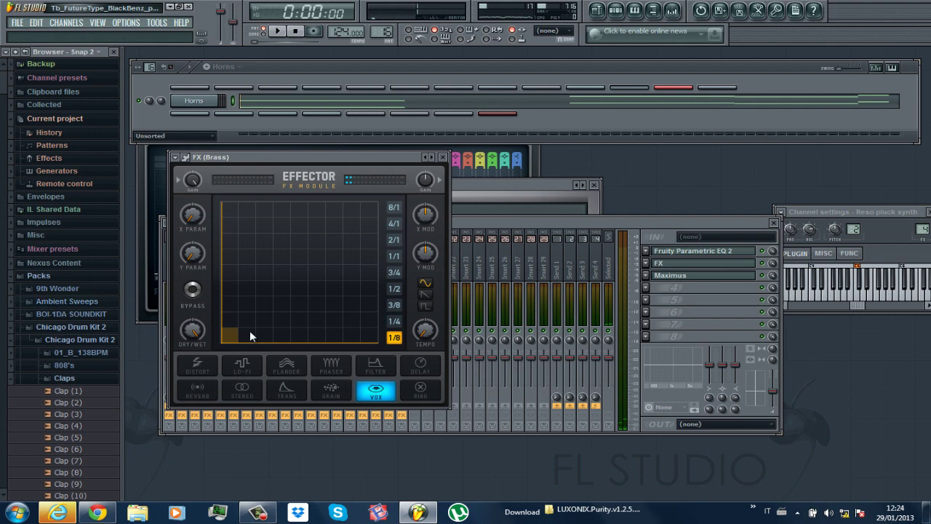
key(space)
drag(233, 333, 268, 325)
key(space)
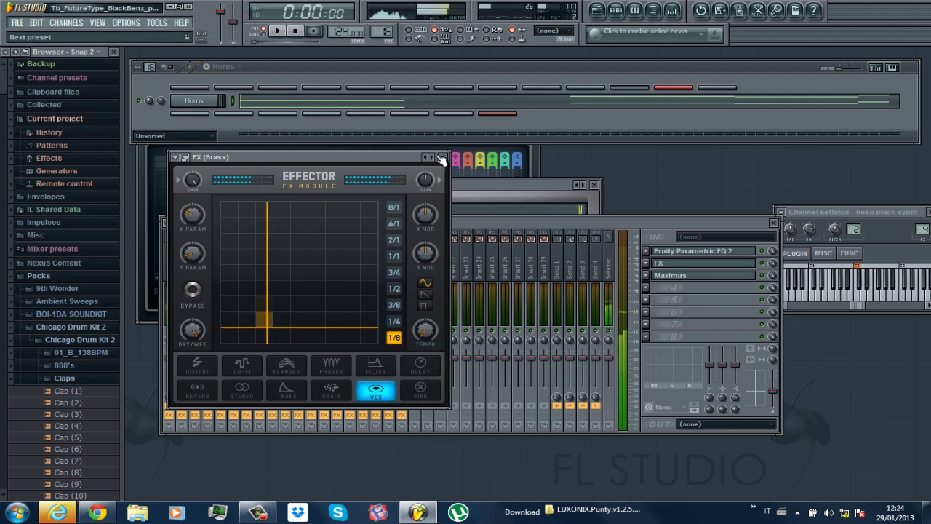
click(442, 156)
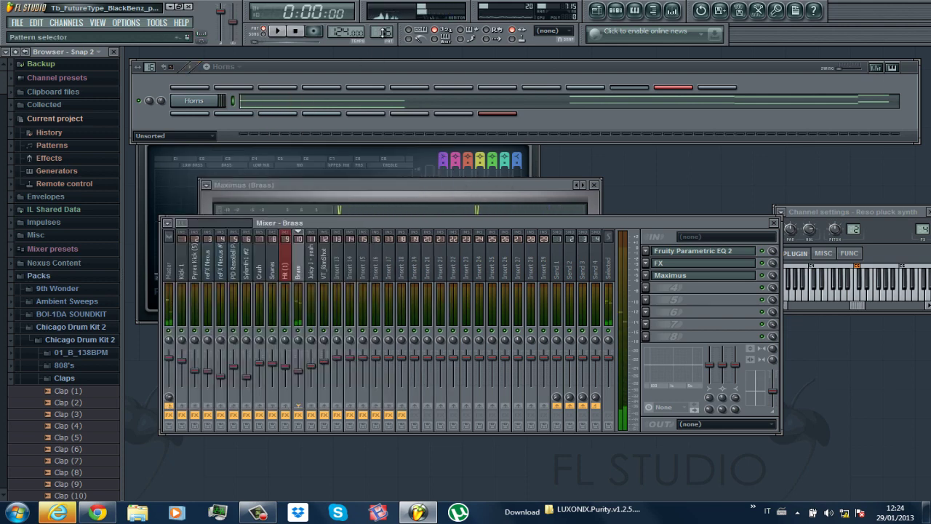
Play the Horns #2 part of pattern 17, examine its E3 and E4 notes with playback stopped, and close the piano roll.
scroll(384, 29, up, 1)
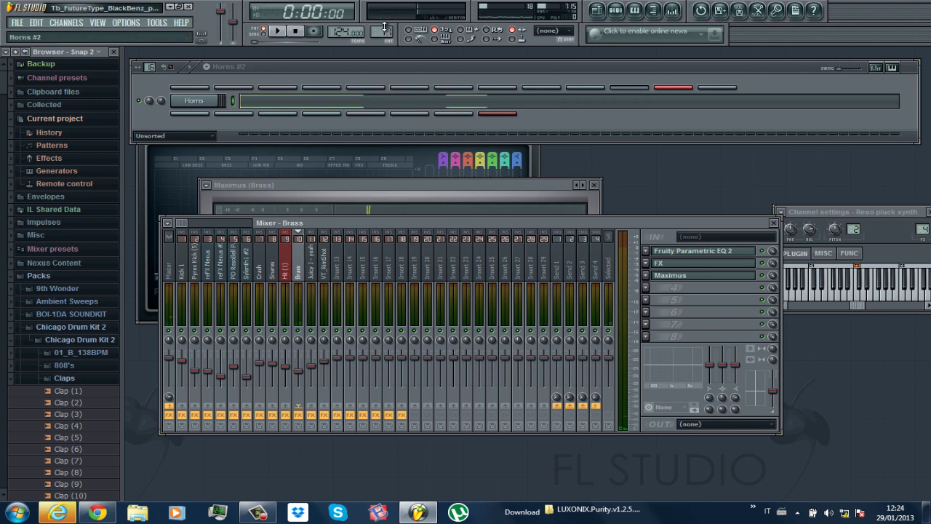
key(space)
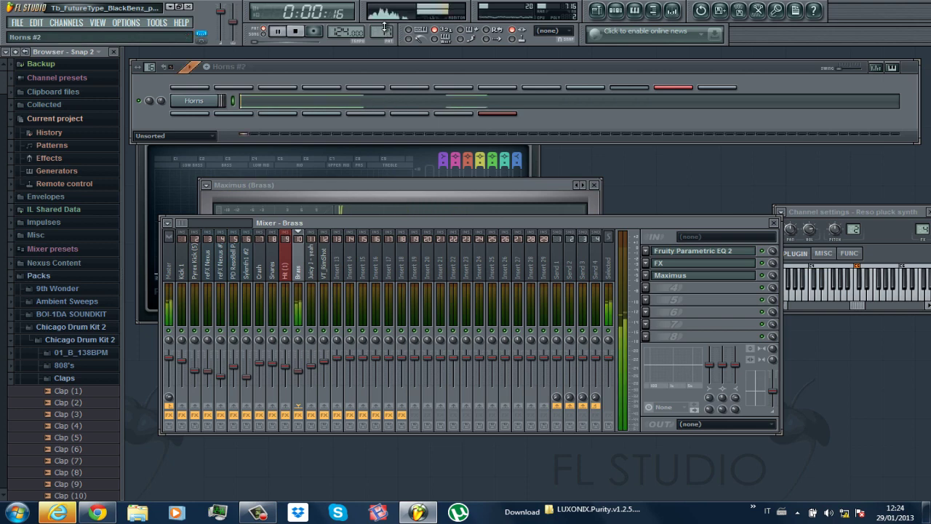
click(389, 99)
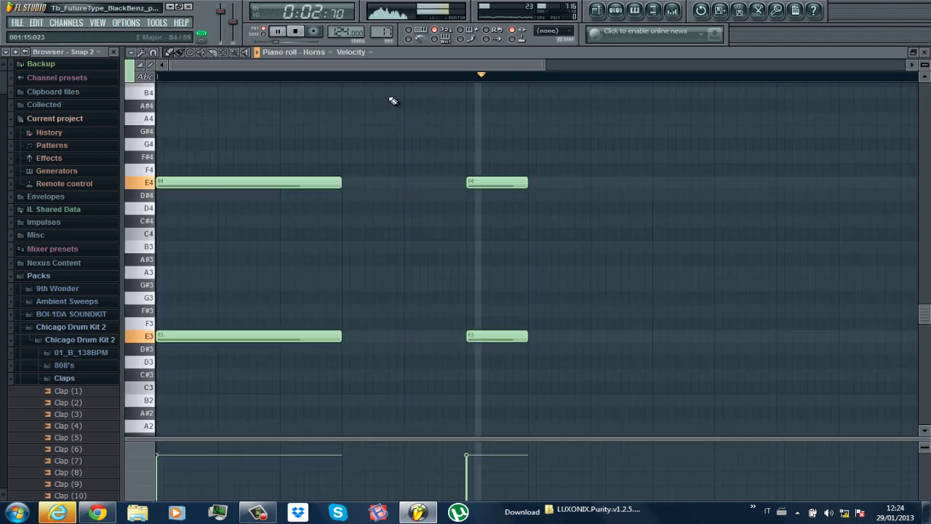
click(924, 54)
key(space)
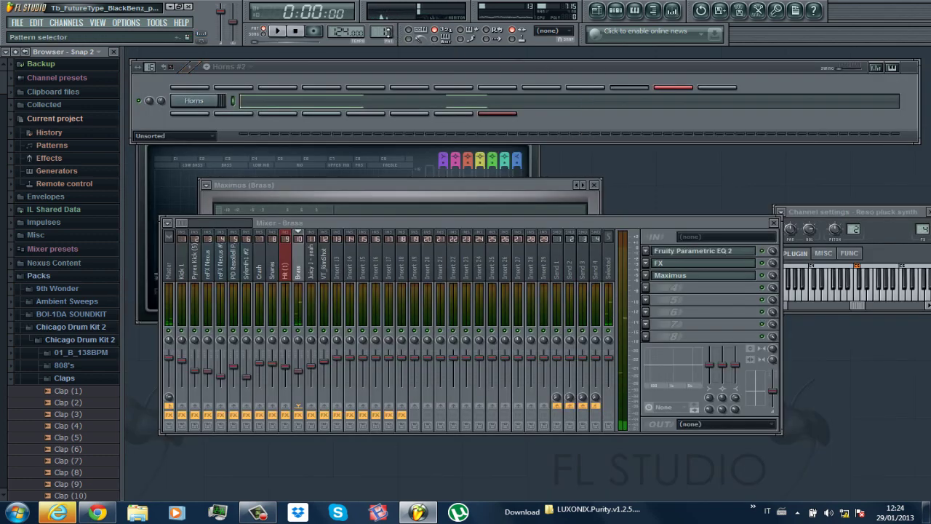
click(338, 100)
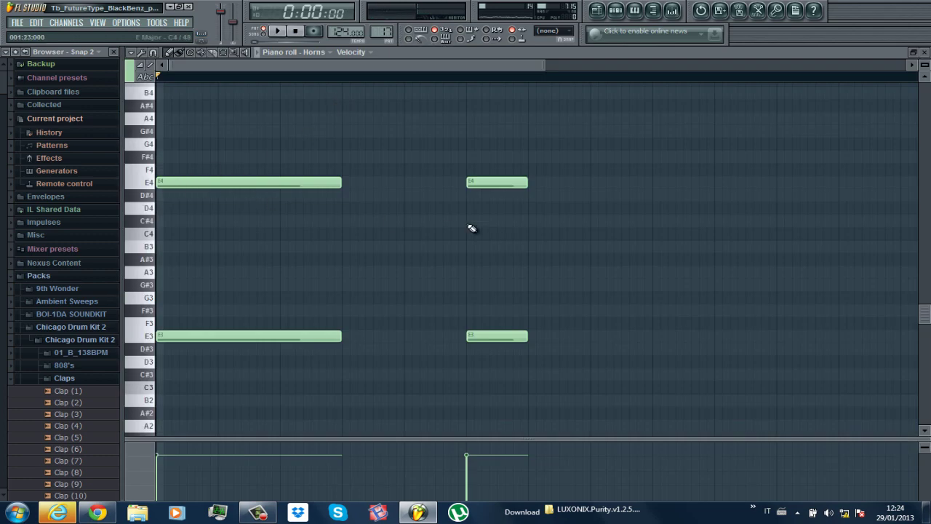
drag(542, 65, 722, 66)
click(924, 53)
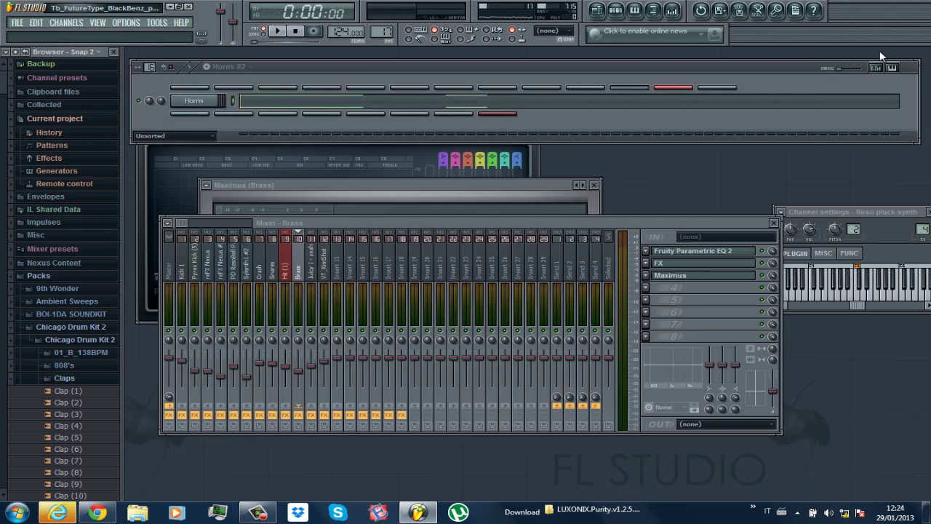
Play the Bubble Raise melody of pattern 18 with its whole note sequence in view, and stop playback.
drag(386, 30, 384, 19)
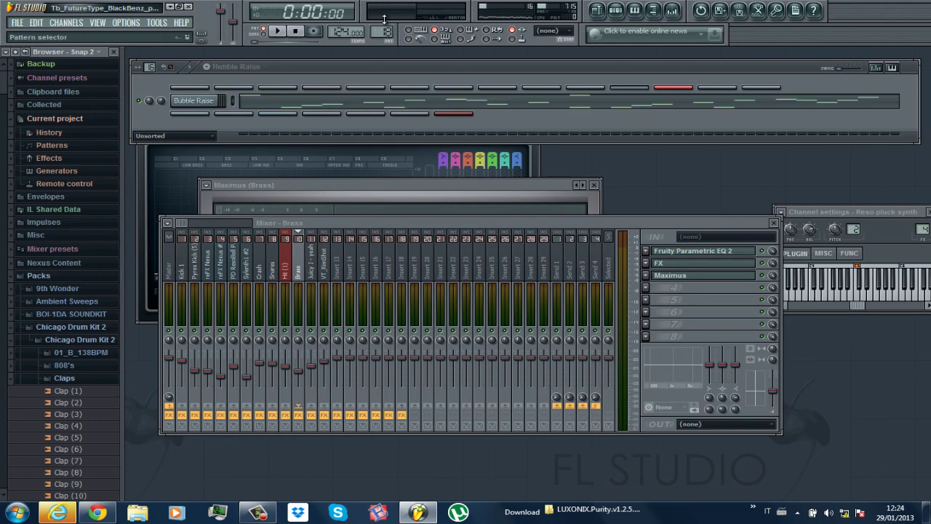
click(325, 107)
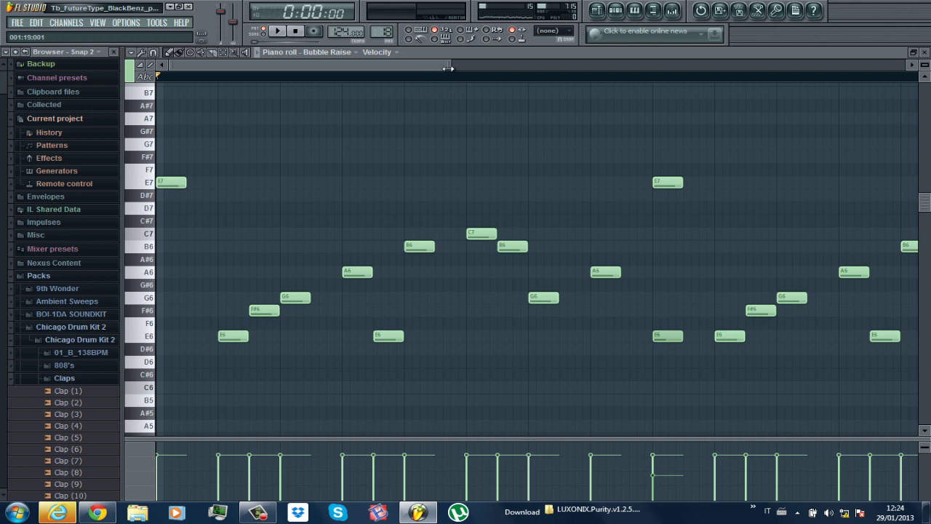
drag(448, 68, 670, 68)
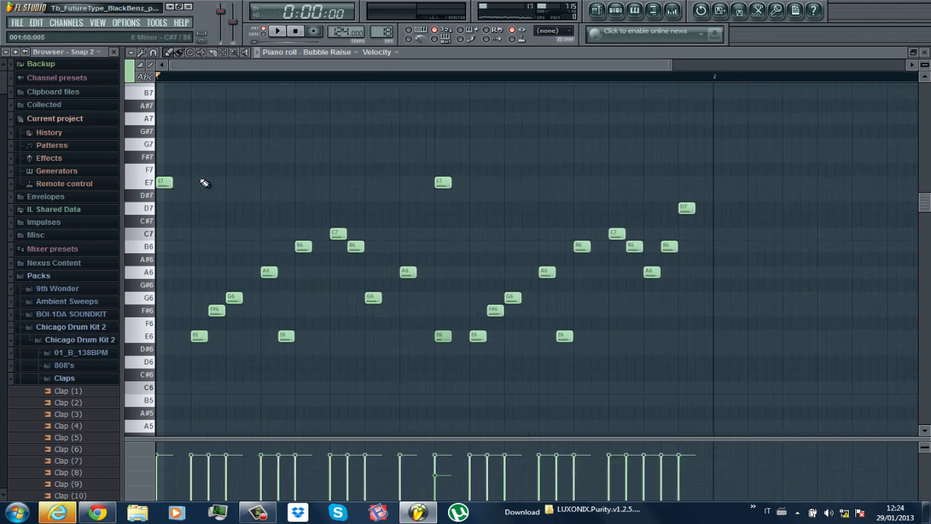
key(space)
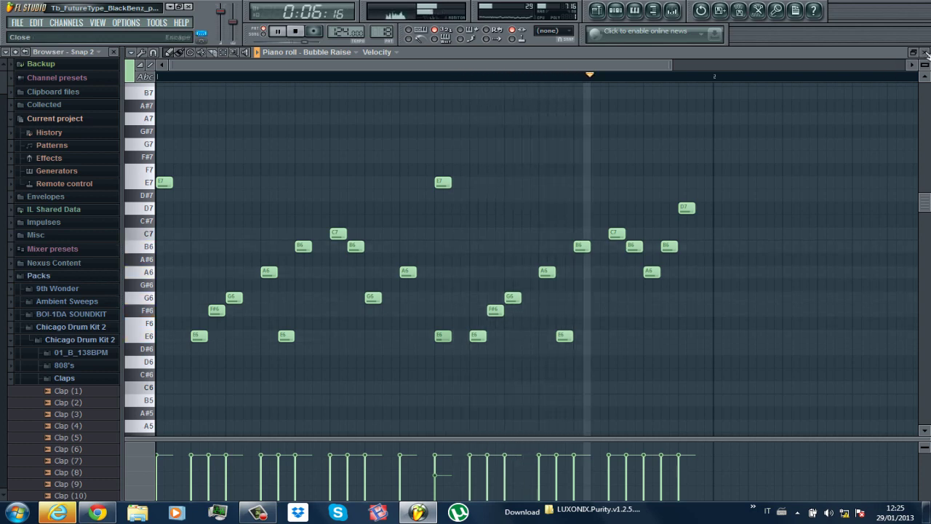
key(space)
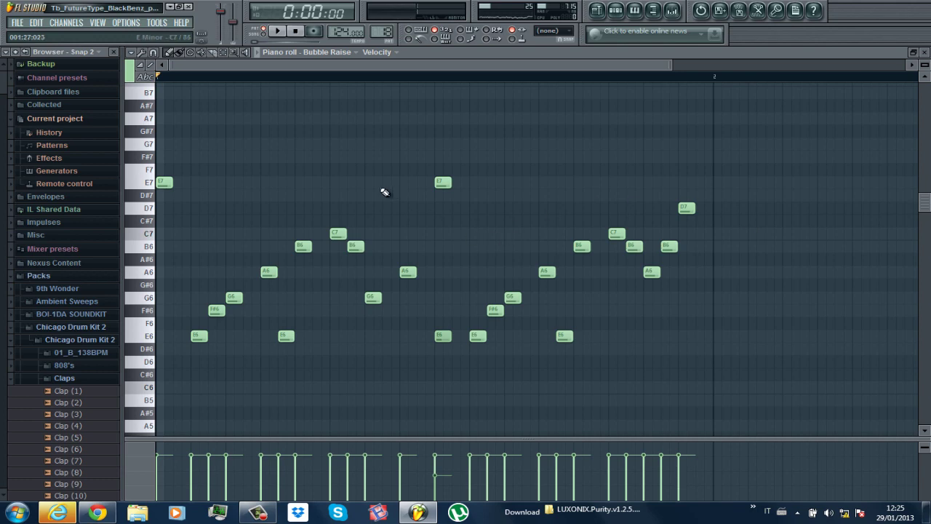
Play the Syren synth part of pattern 19 with its whole note sequence in view, and close the piano roll.
click(926, 55)
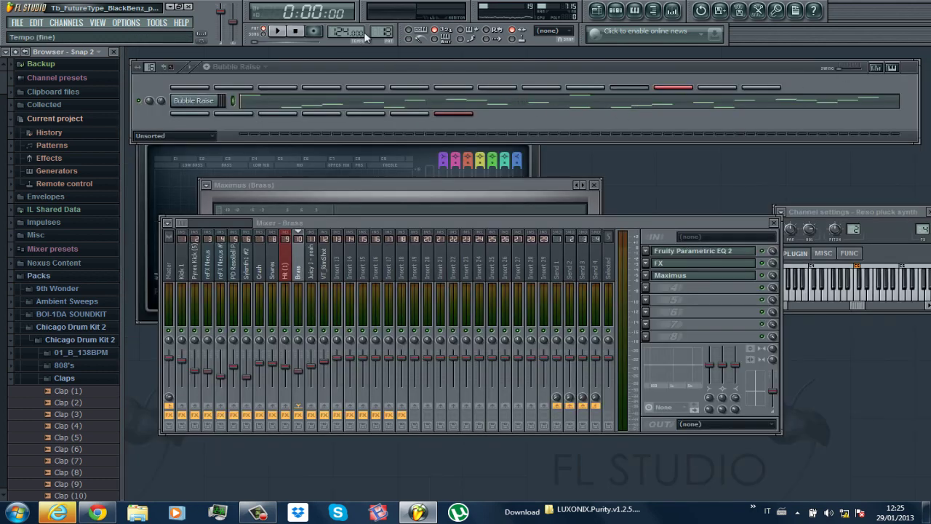
drag(383, 29, 380, 26)
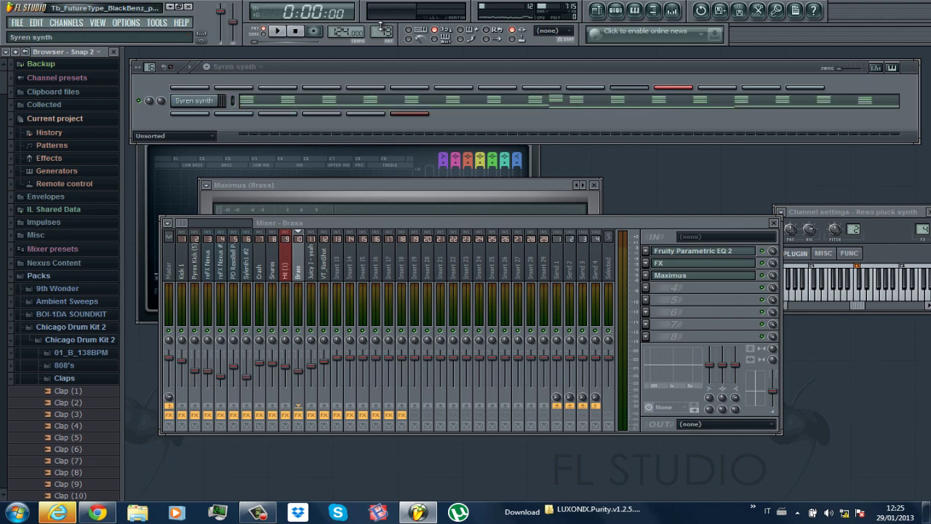
key(space)
key(space)
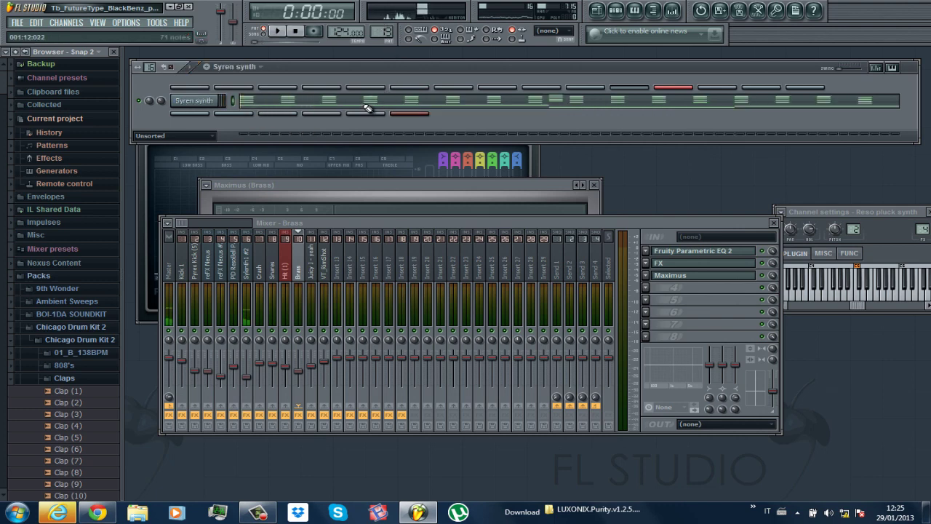
click(367, 106)
drag(453, 67, 776, 67)
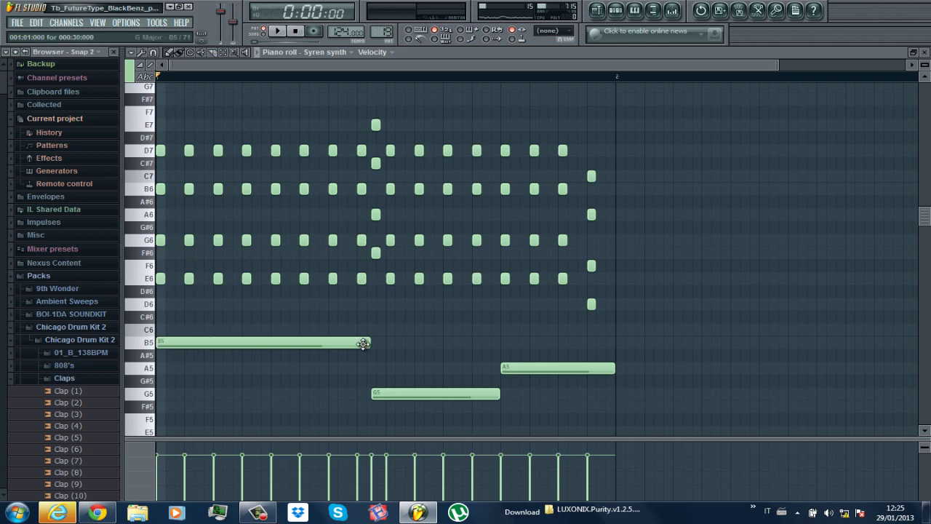
key(space)
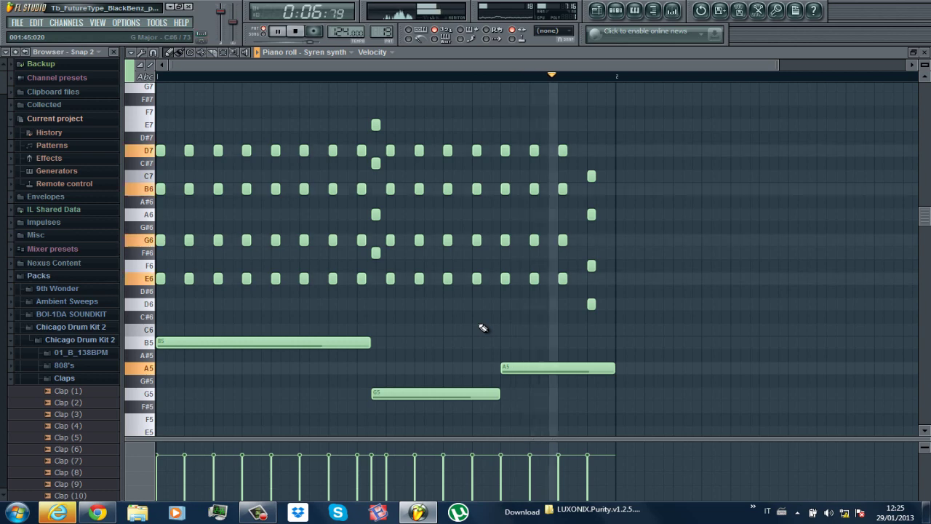
click(925, 53)
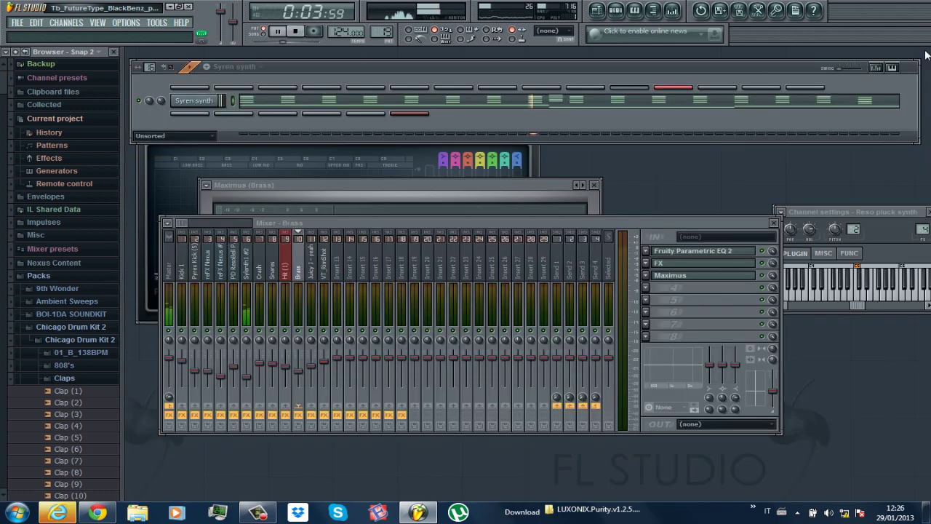
Examine the Syren synth's Sylenth1 preset while the part plays, stop playback and close the plugin.
click(206, 101)
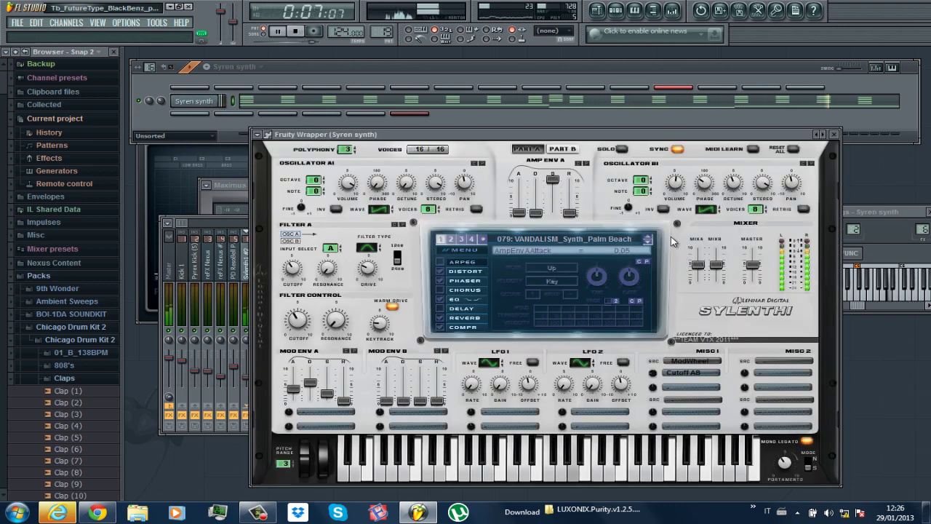
key(space)
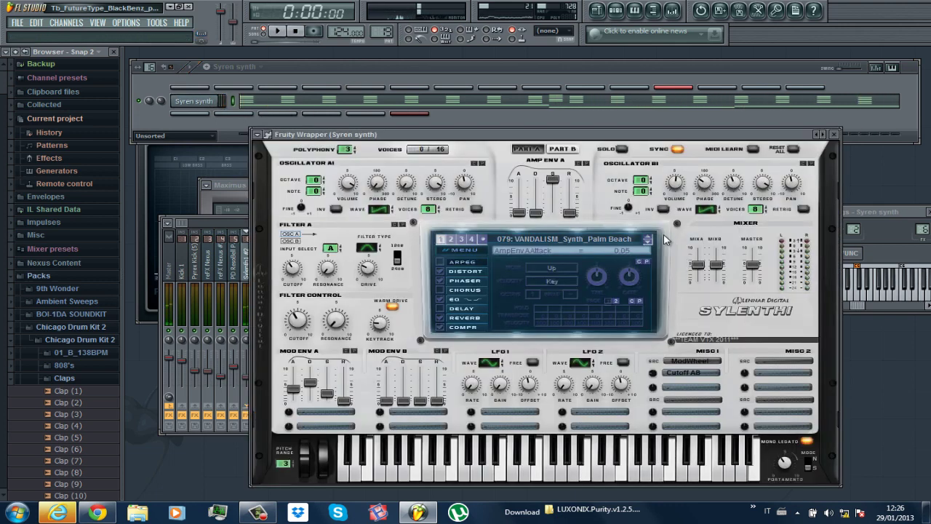
click(835, 135)
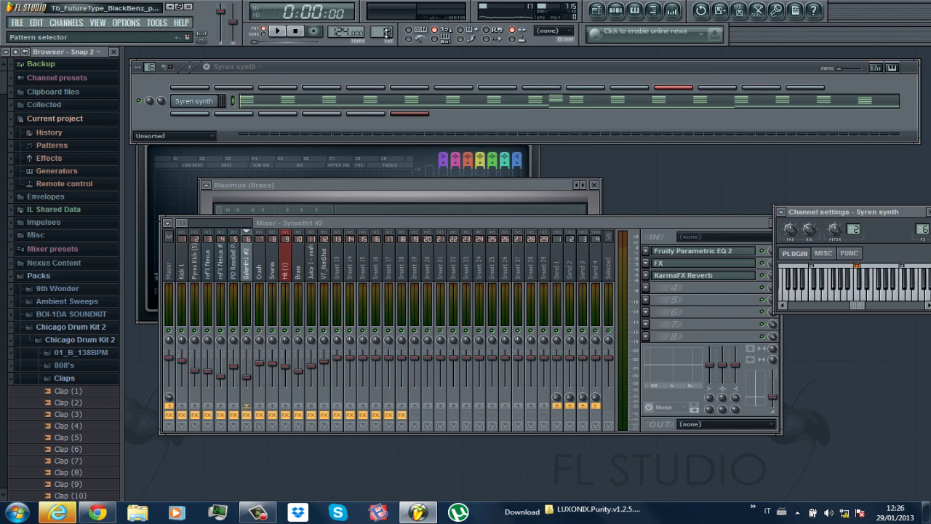
Play the Bells part of pattern 20 with all its notes in view, and stop playback.
scroll(390, 33, up, 1)
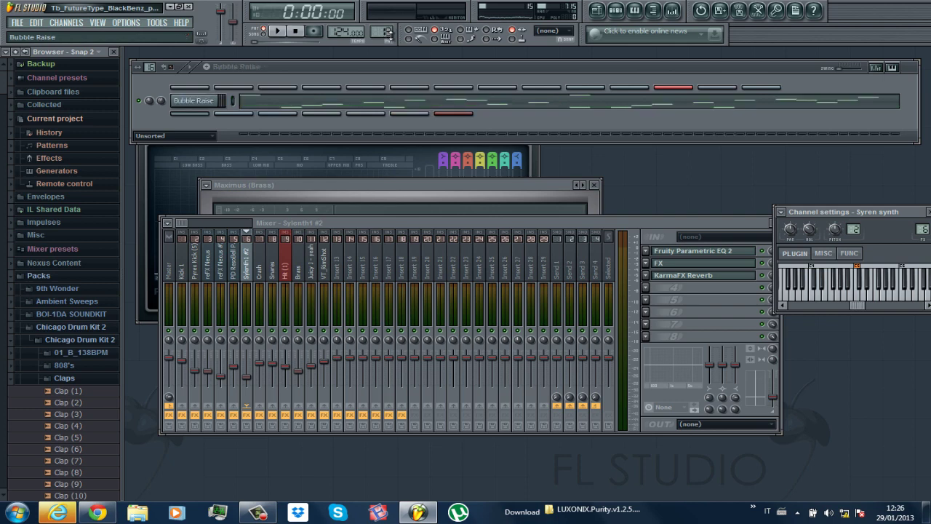
scroll(390, 33, down, 1)
scroll(390, 30, down, 1)
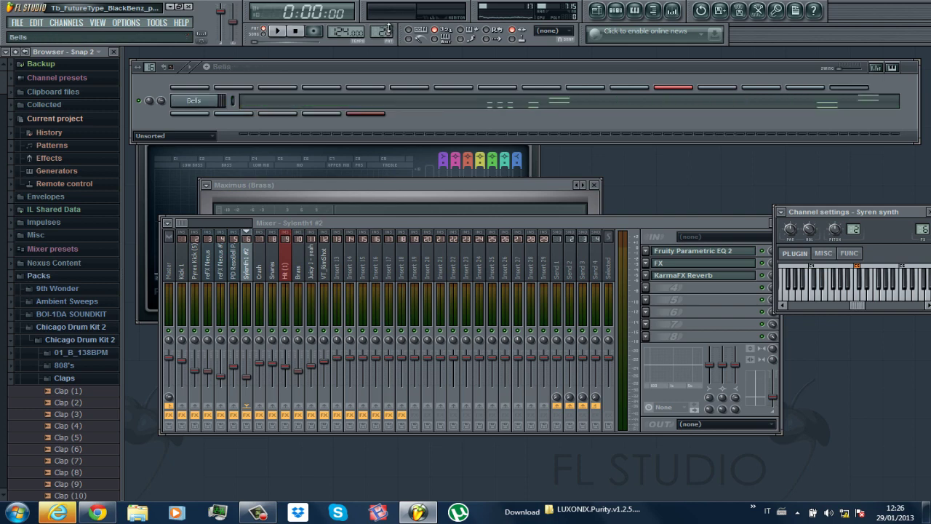
click(488, 106)
key(space)
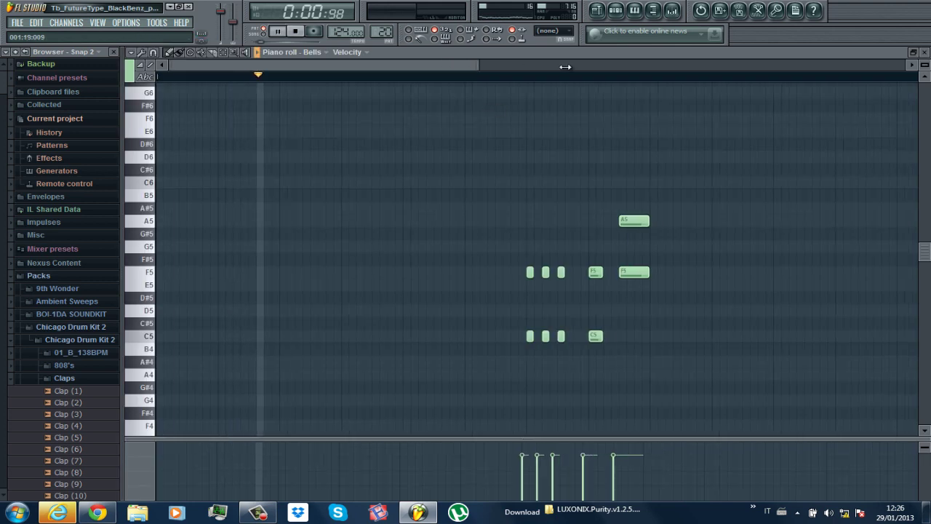
drag(564, 67, 626, 69)
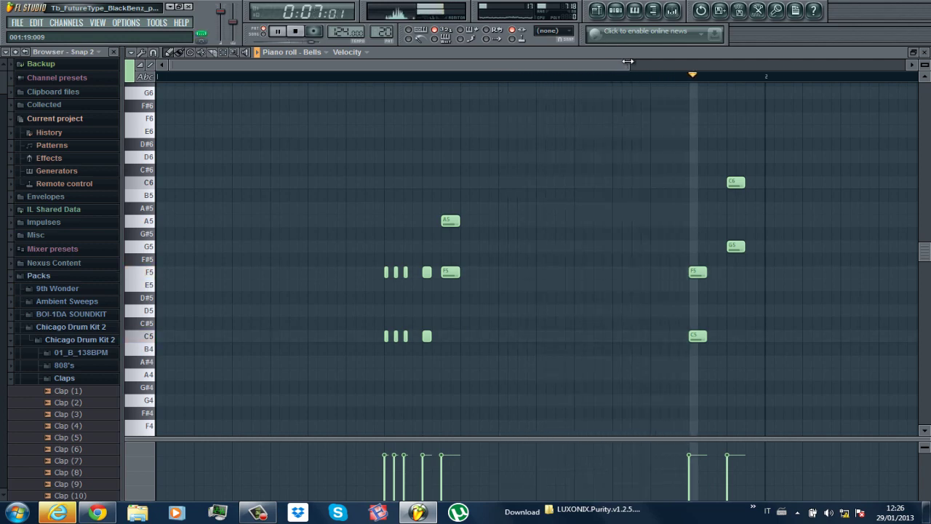
key(space)
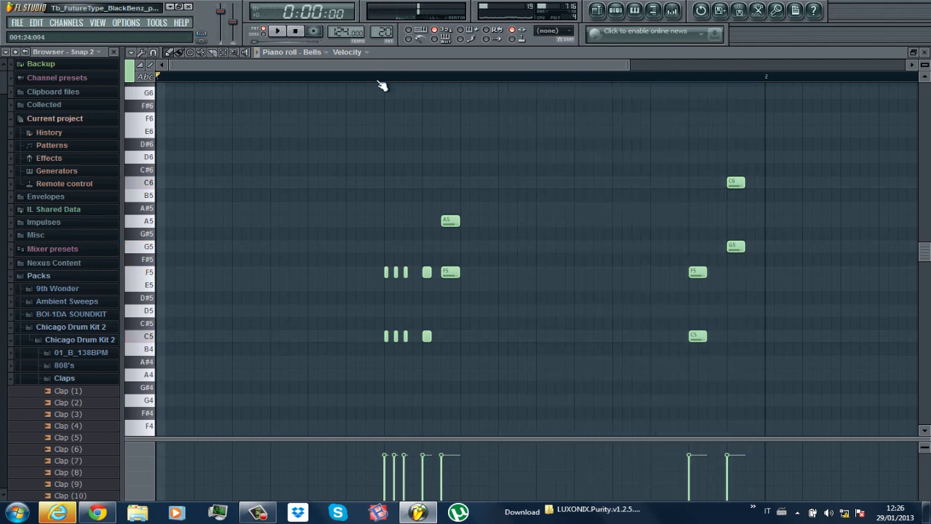
Replay the Bells from shortly before their first notes, close the piano roll and stop playback.
click(379, 81)
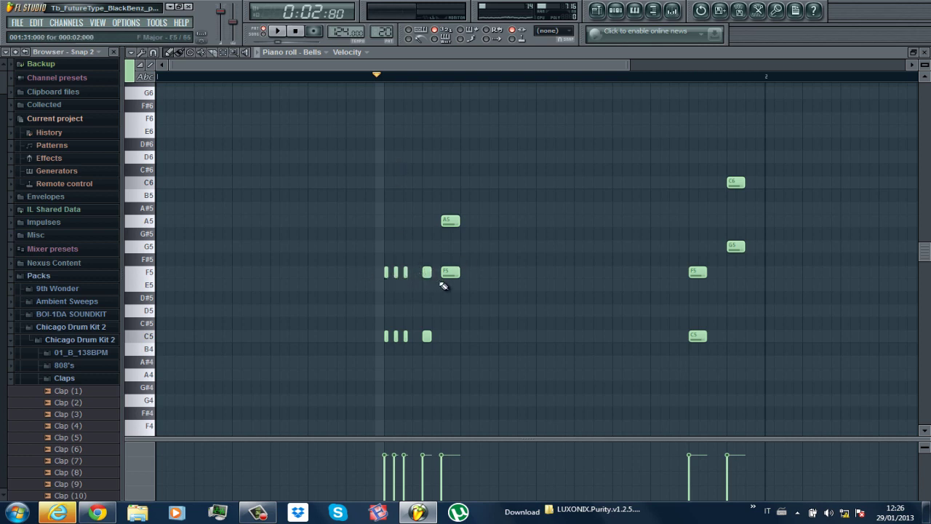
key(space)
key(space)
click(342, 80)
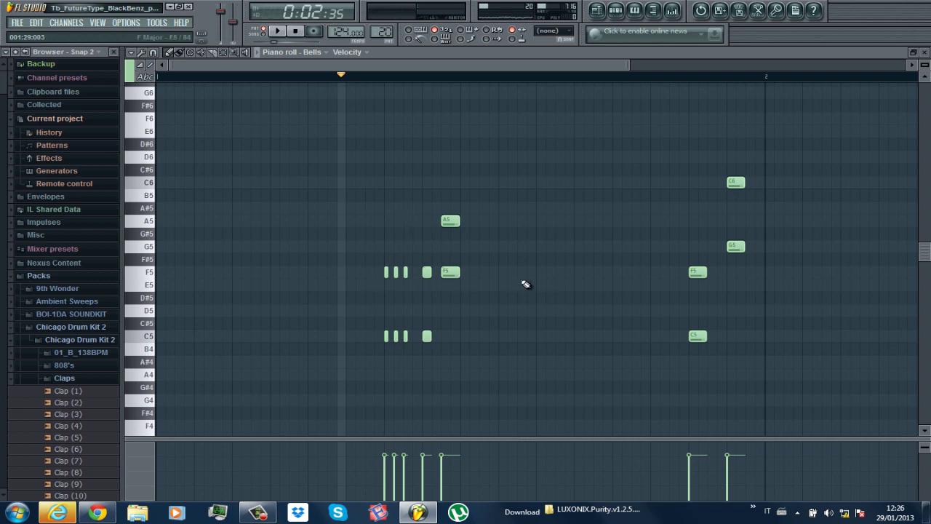
key(space)
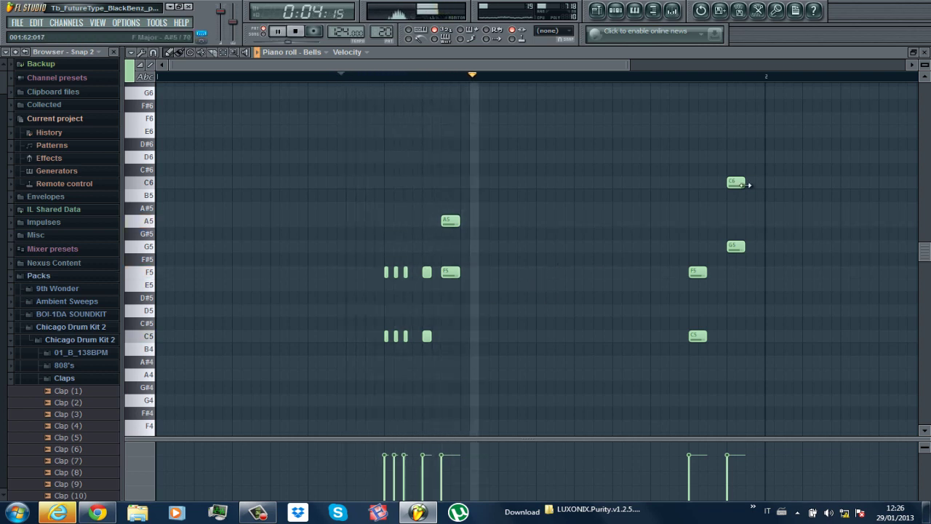
click(925, 53)
key(space)
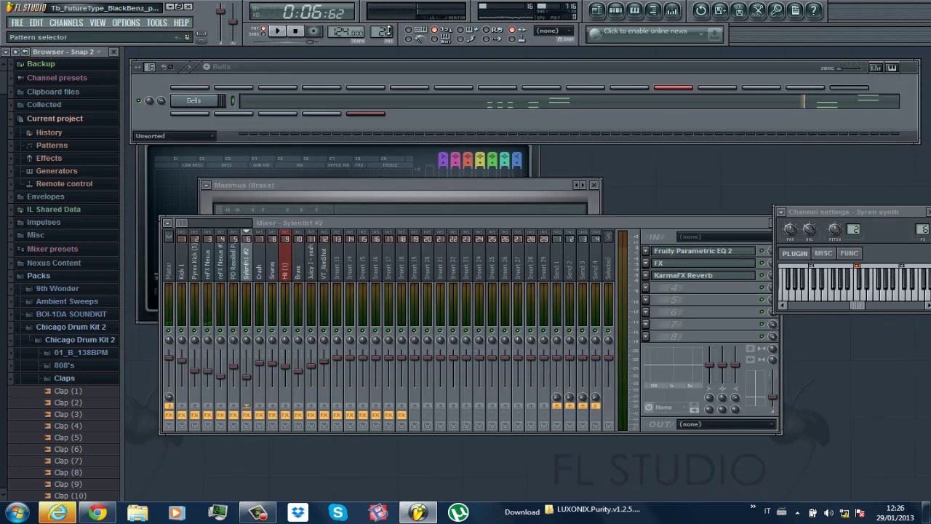
Select pattern 21, open the playlist and view the full song arrangement across all its tracks.
drag(388, 27, 388, 26)
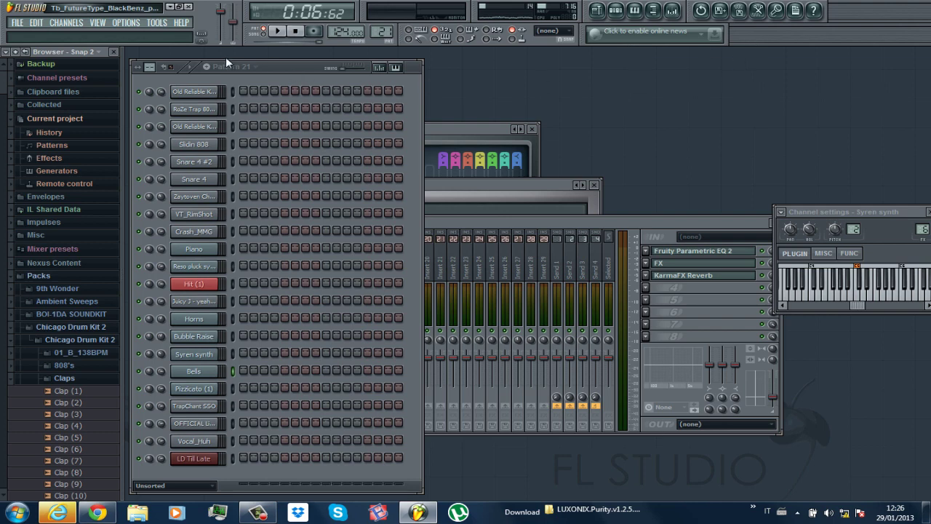
click(597, 10)
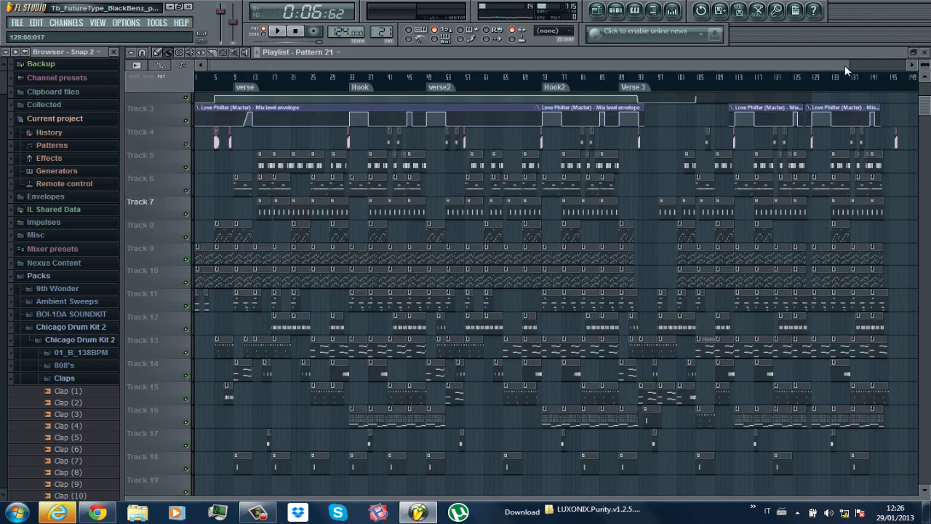
drag(849, 66, 904, 66)
scroll(405, 263, down, 2)
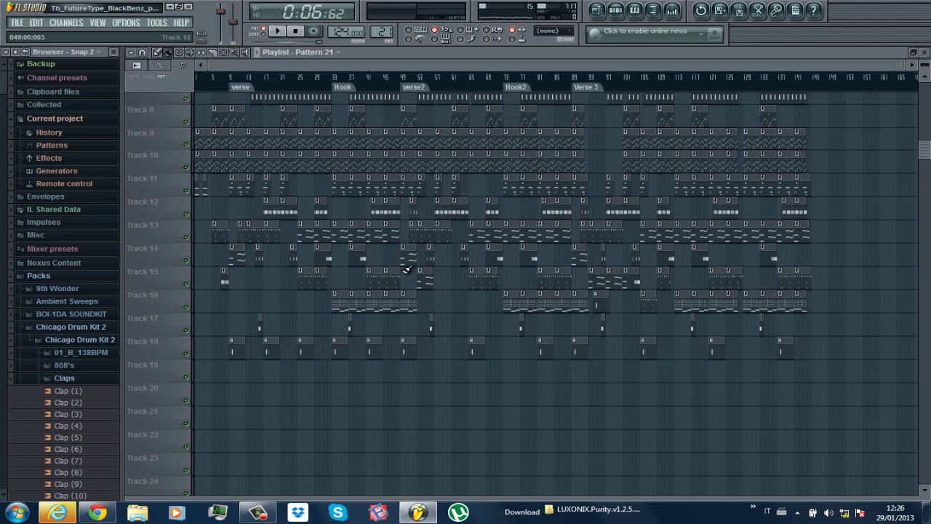
scroll(405, 272, up, 4)
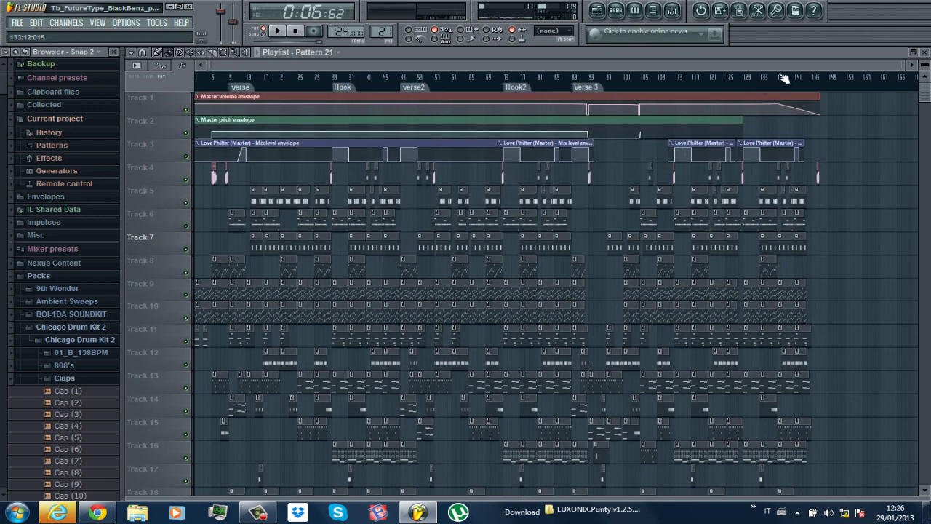
Examine the arrangement section by section, from the opening through verse, Hook, verse2, Hook2 and Verse 3 to the end.
drag(901, 64, 400, 67)
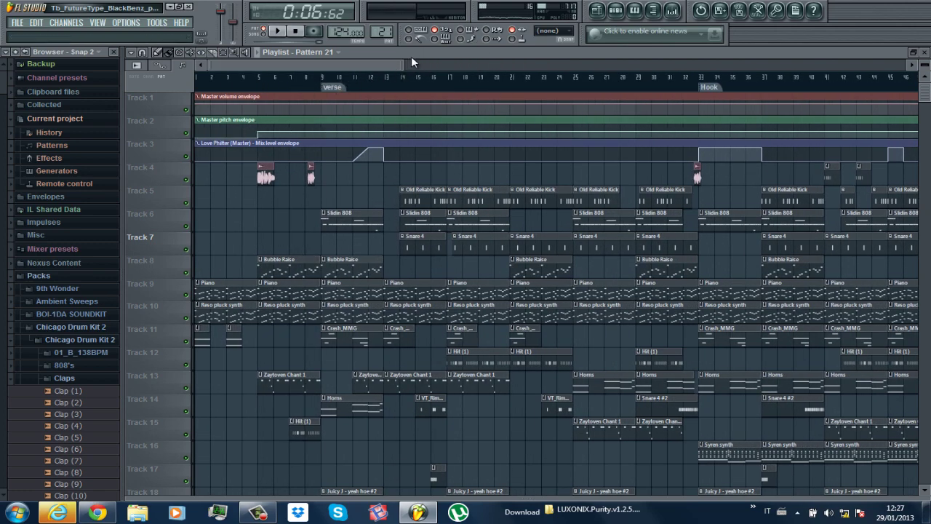
drag(402, 63, 560, 64)
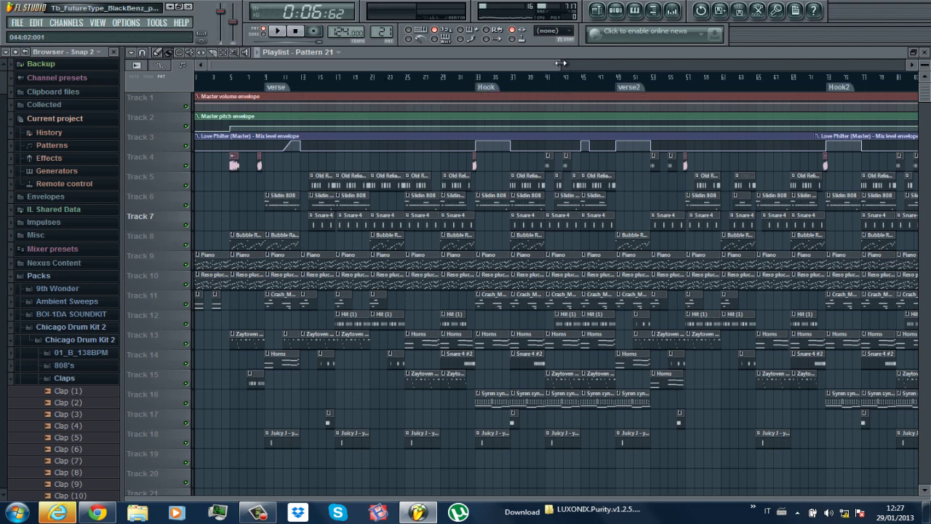
drag(561, 63, 709, 63)
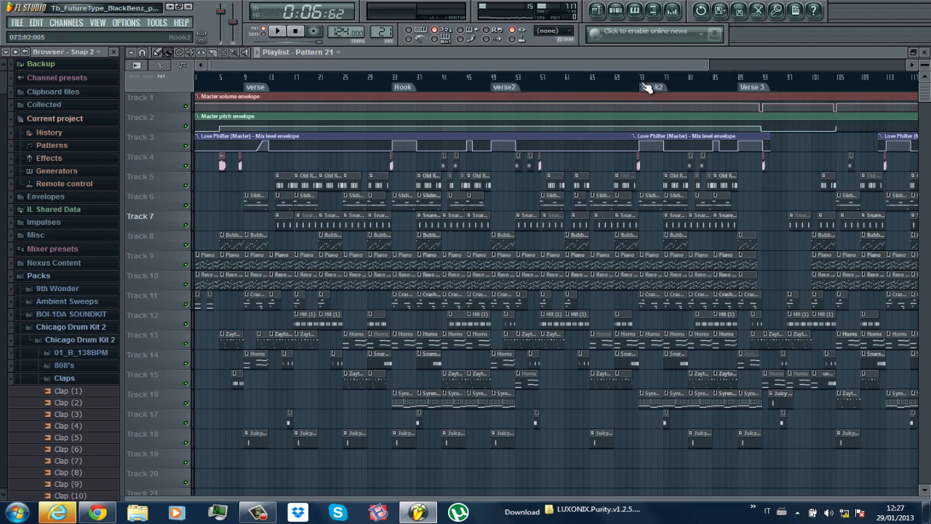
drag(711, 65, 449, 74)
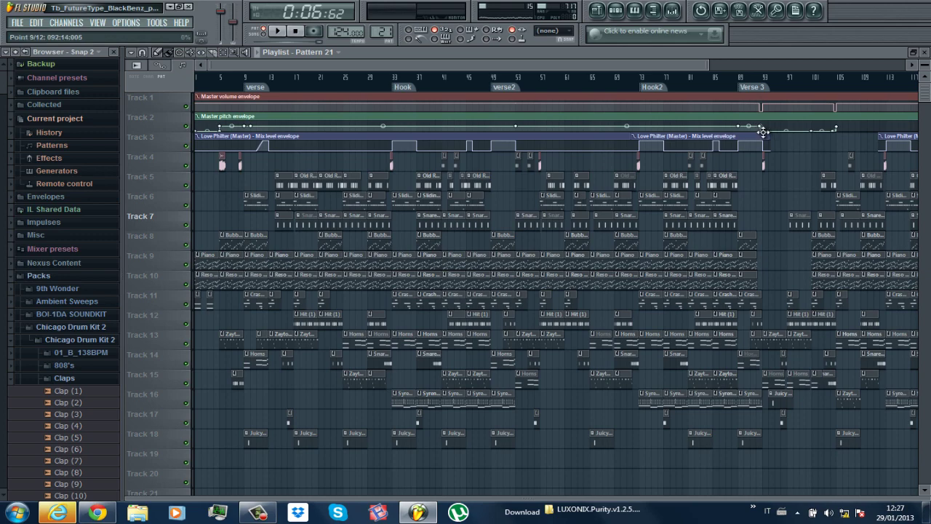
drag(710, 63, 861, 63)
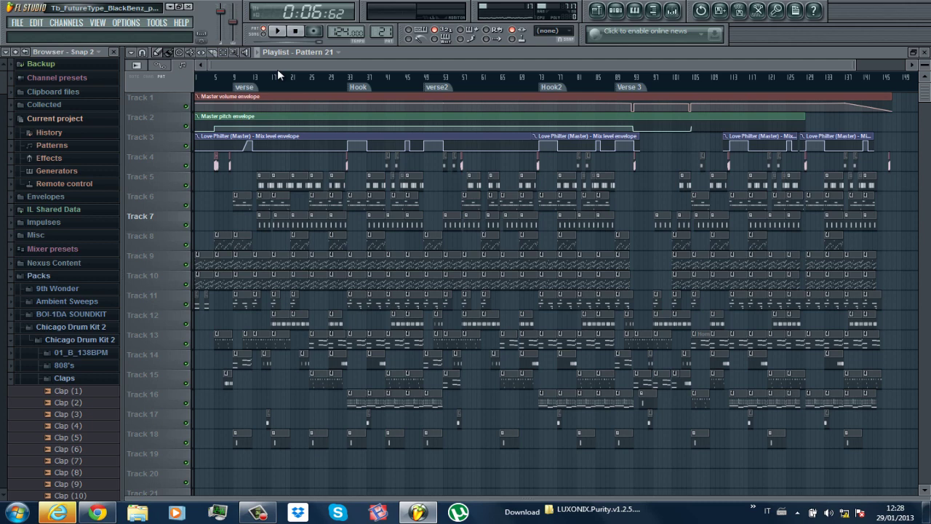
Switch playback to song mode and play the arrangement from the start, following it through the verse into the Hook.
click(265, 34)
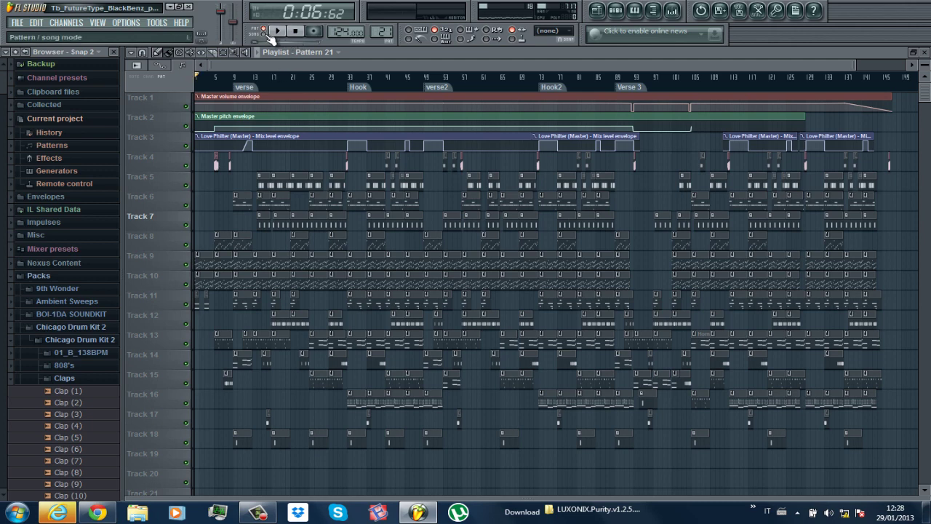
key(space)
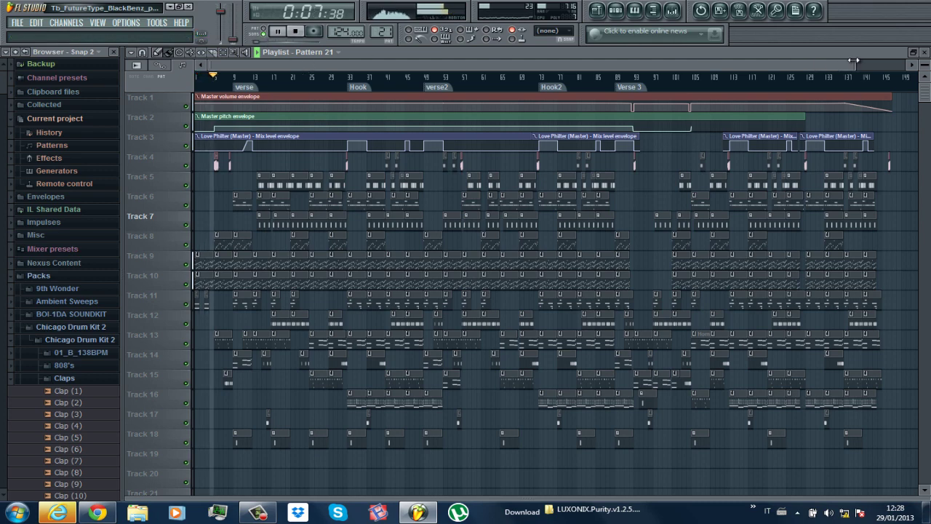
drag(858, 61, 353, 87)
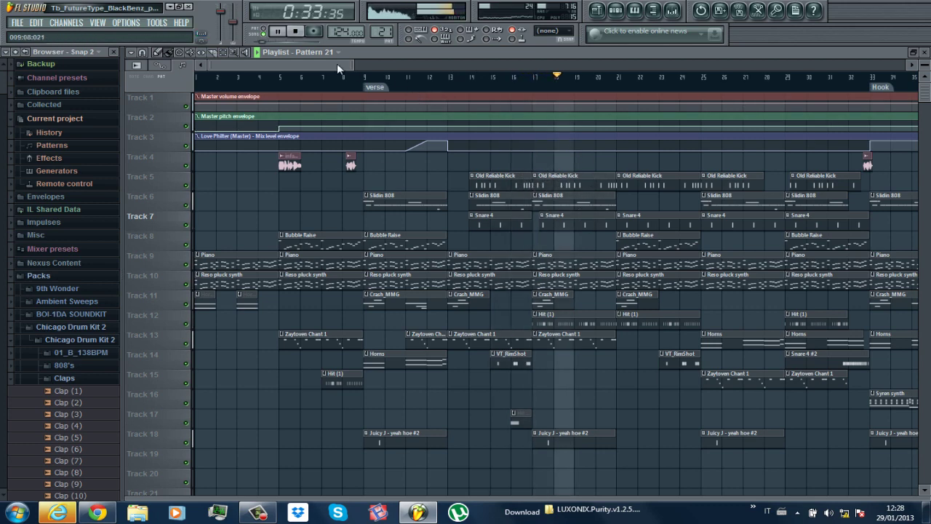
drag(337, 64, 387, 65)
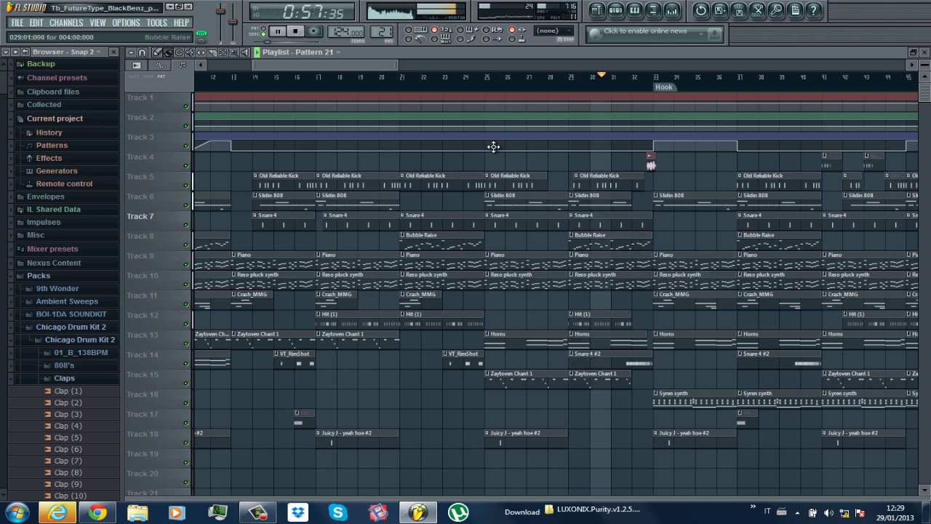
drag(362, 64, 408, 64)
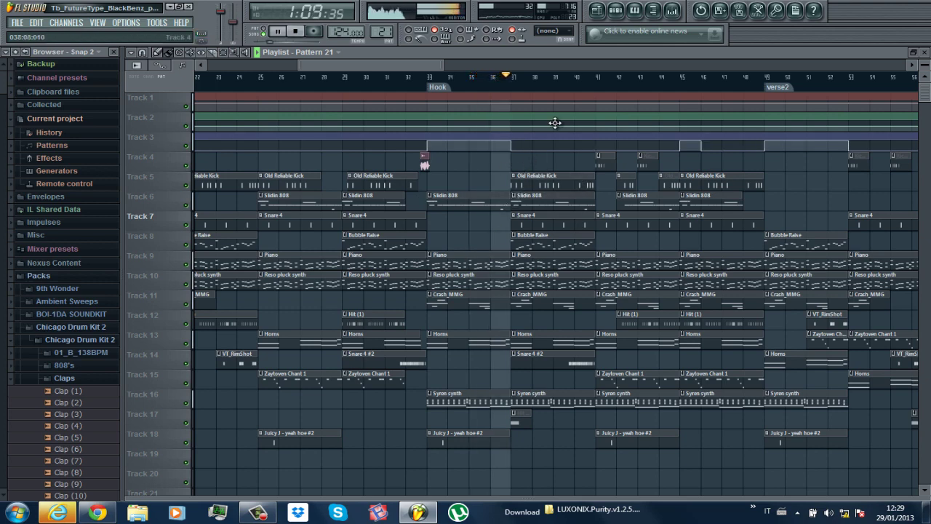
Try the Hook without the Crash_MMG, Horns and Snare 4 #2 clips at bar 37 during playback, and undo their deletion.
right_click(537, 299)
right_click(533, 338)
right_click(531, 359)
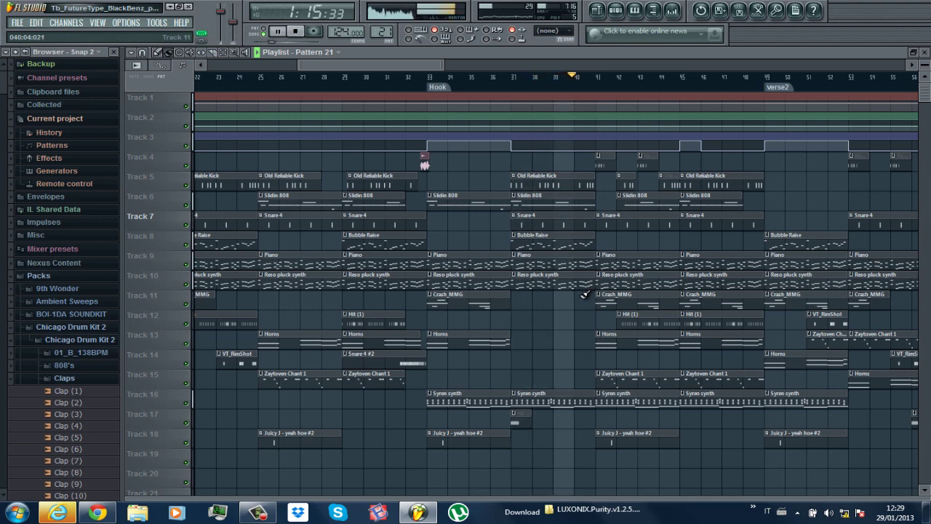
key(ctrl+z)
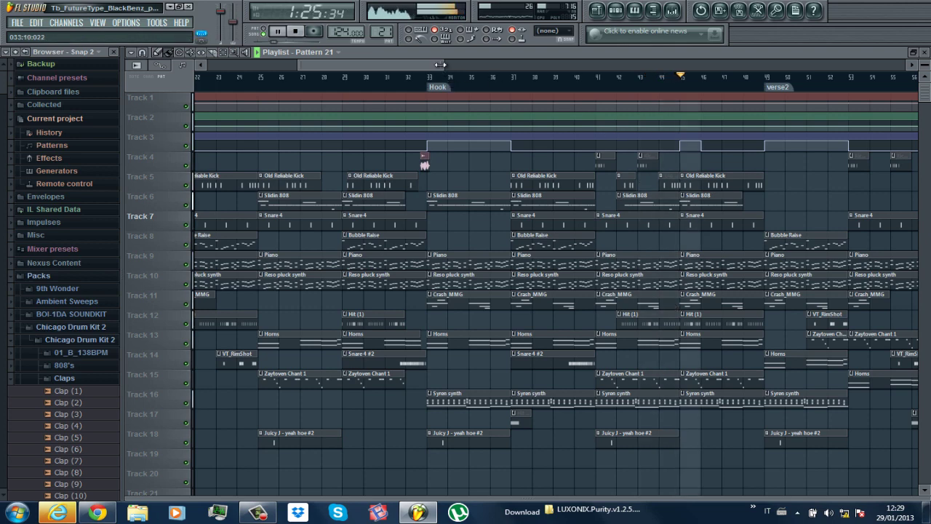
Follow the playing arrangement from the Hook through verse2 and into Hook2, examining the clips on each track.
drag(382, 62, 424, 69)
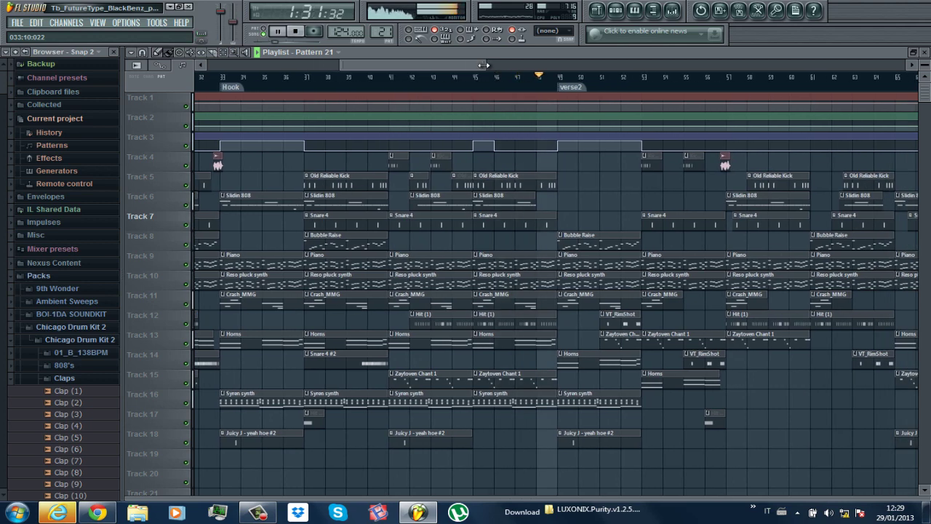
drag(482, 65, 532, 68)
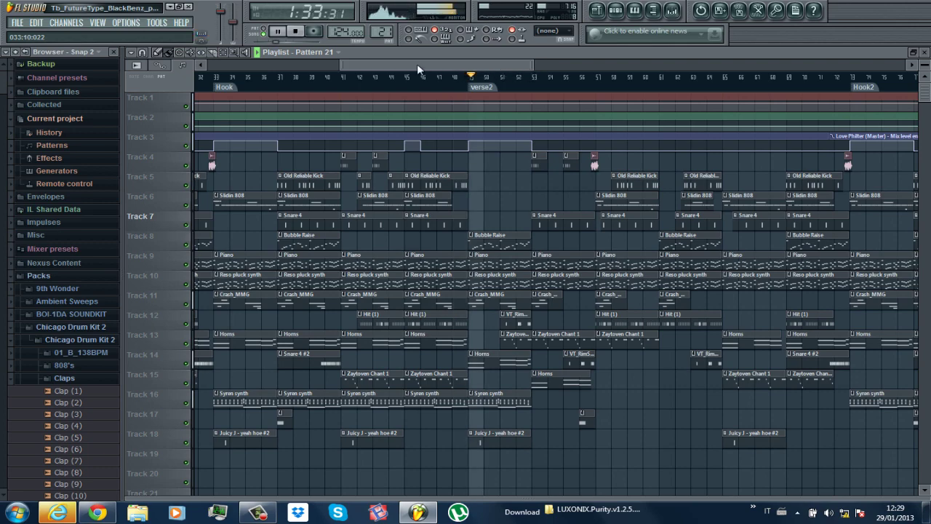
drag(342, 66, 408, 72)
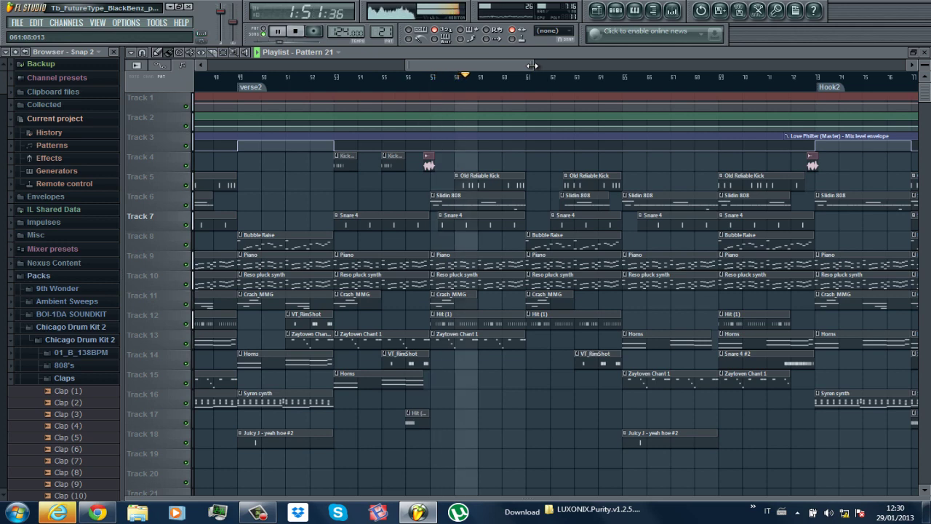
drag(534, 66, 600, 66)
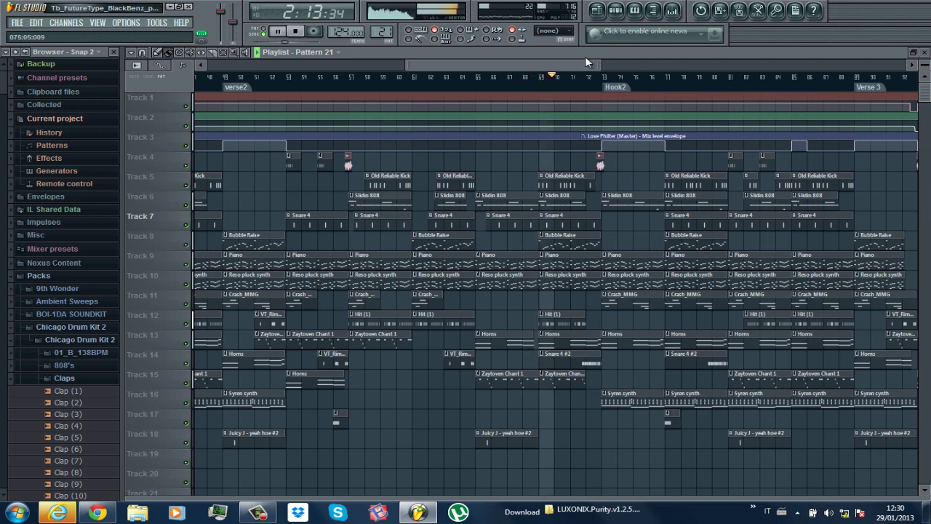
drag(592, 64, 823, 63)
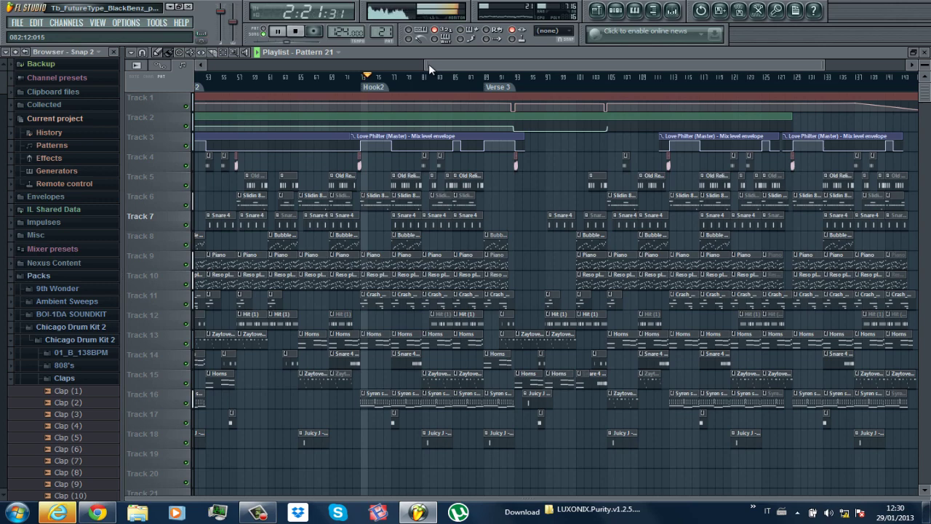
drag(428, 63, 466, 64)
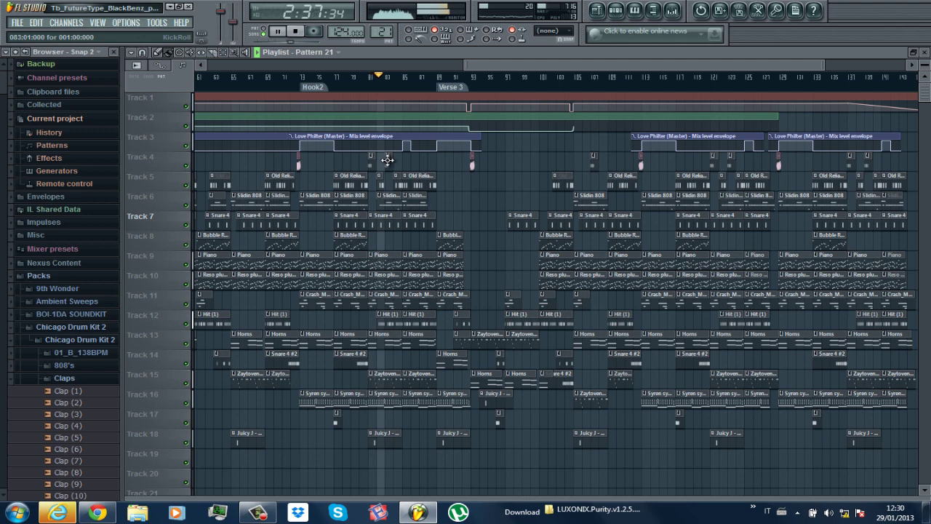
Inspect the Old Reliable Kick notes of the KickRoll clip at bar 83 in the piano roll and return to the playlist.
double_click(389, 165)
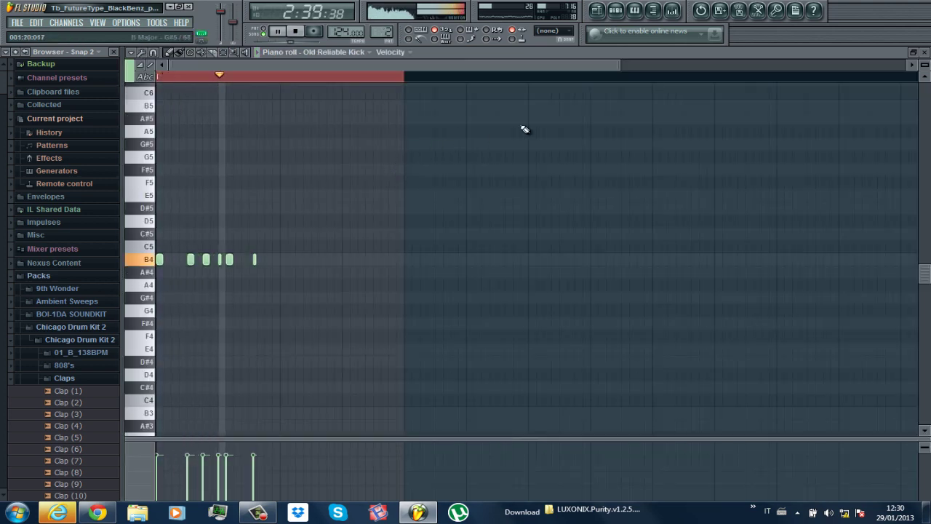
click(925, 52)
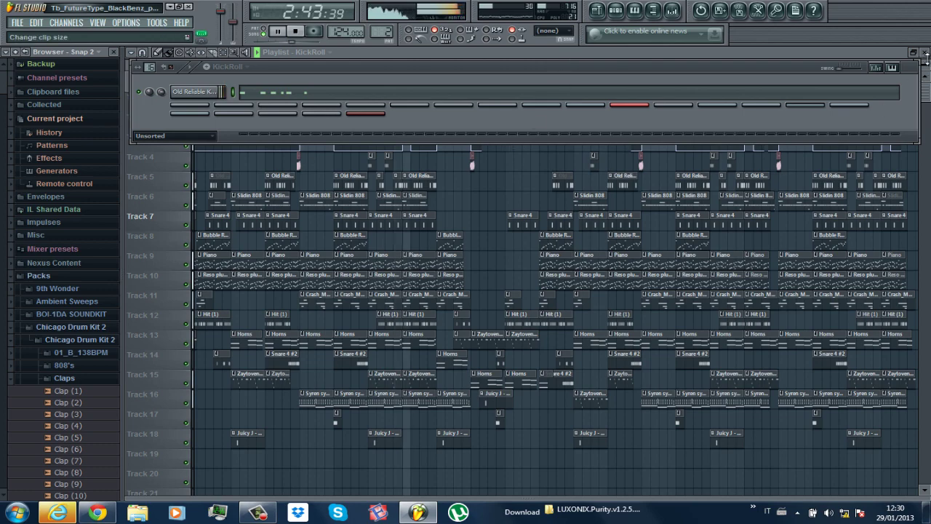
click(869, 58)
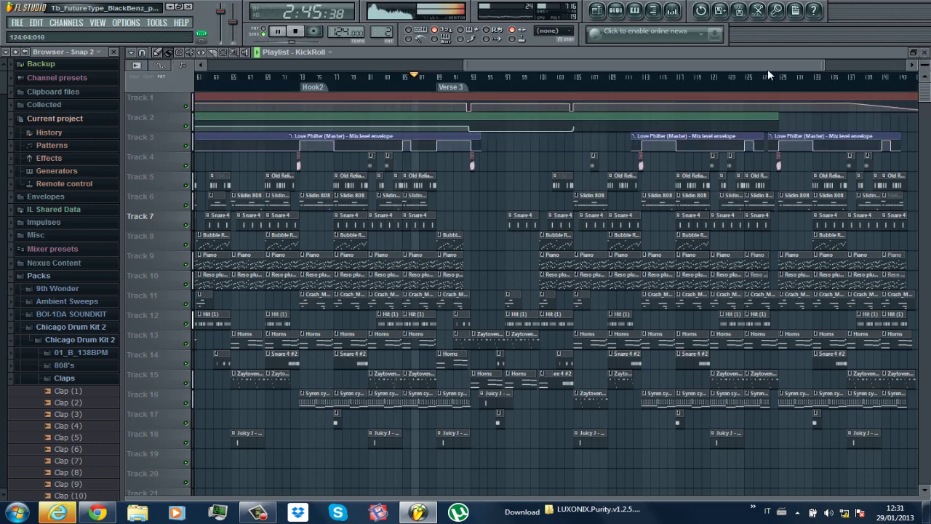
Follow the playback through Verse 3 to about bar 117, examining the master volume and pitch envelopes along with the clips.
drag(819, 64, 643, 61)
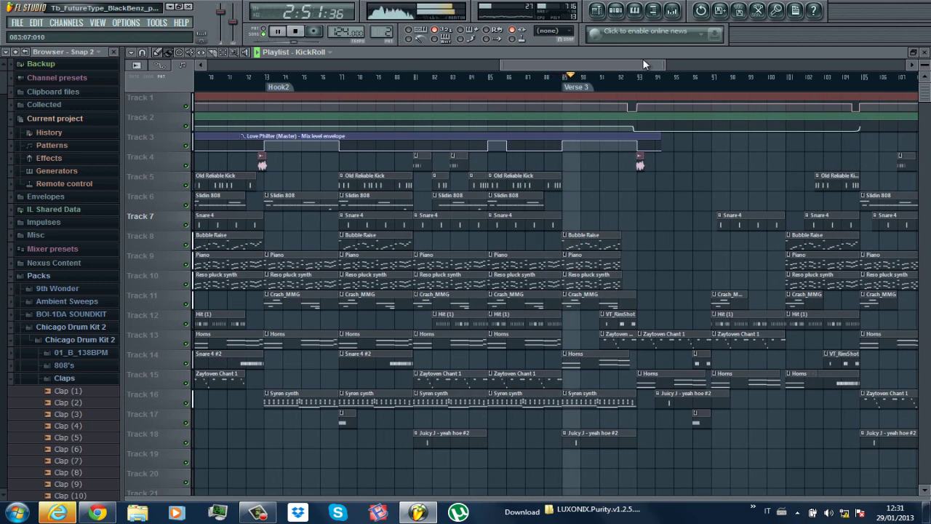
drag(618, 69, 646, 61)
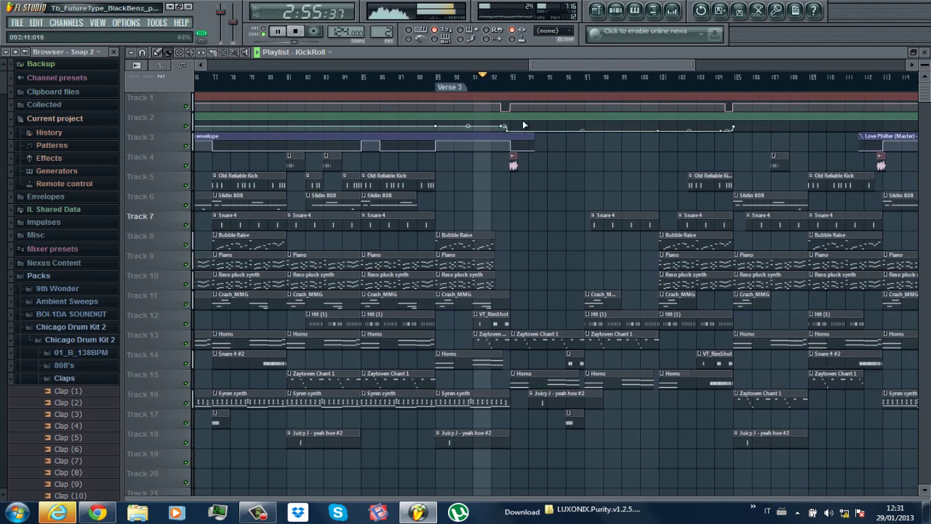
drag(510, 113, 511, 108)
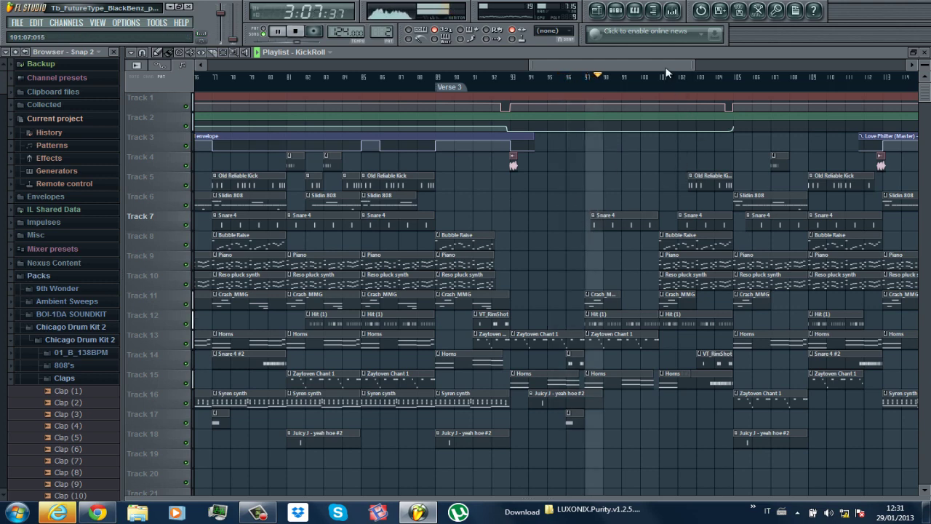
drag(665, 67, 694, 67)
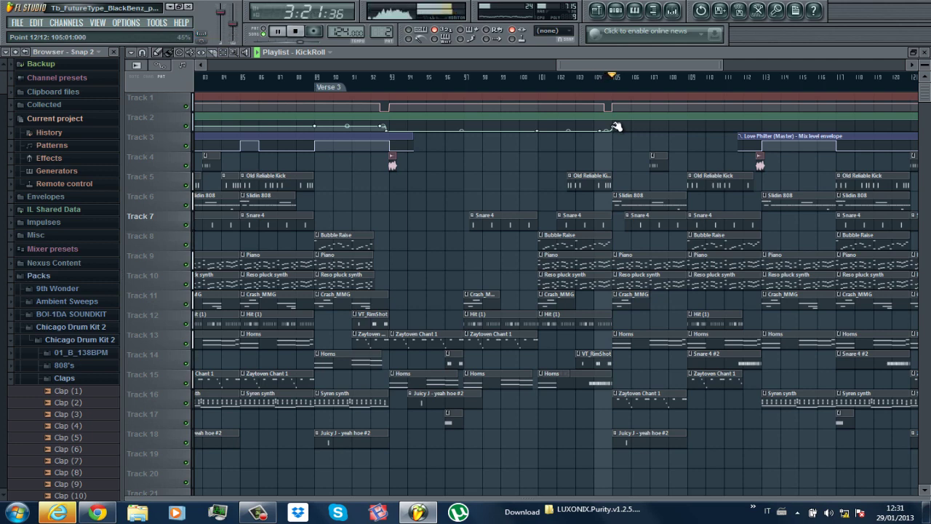
drag(631, 68, 655, 65)
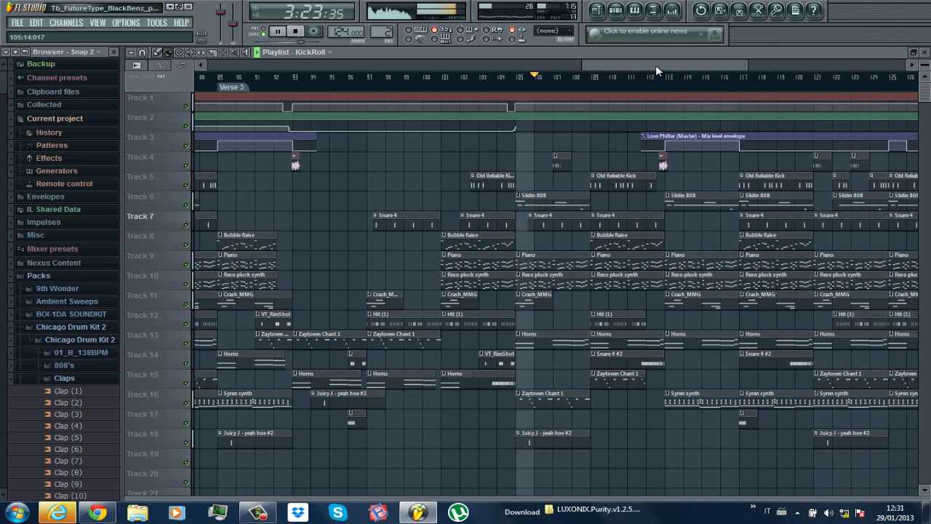
drag(746, 63, 837, 64)
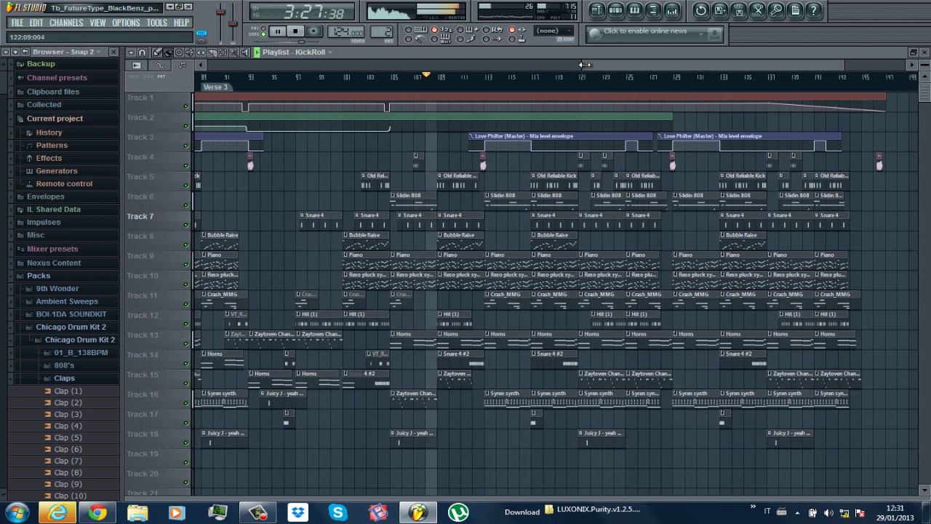
drag(583, 65, 547, 65)
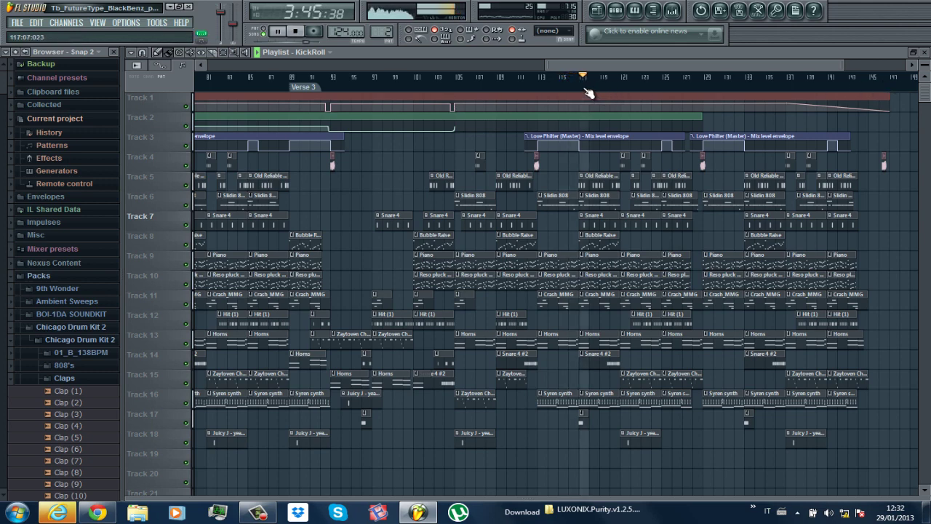
Add a time marker named "hook x2" at bar 117 of the playlist.
right_click(612, 88)
click(615, 93)
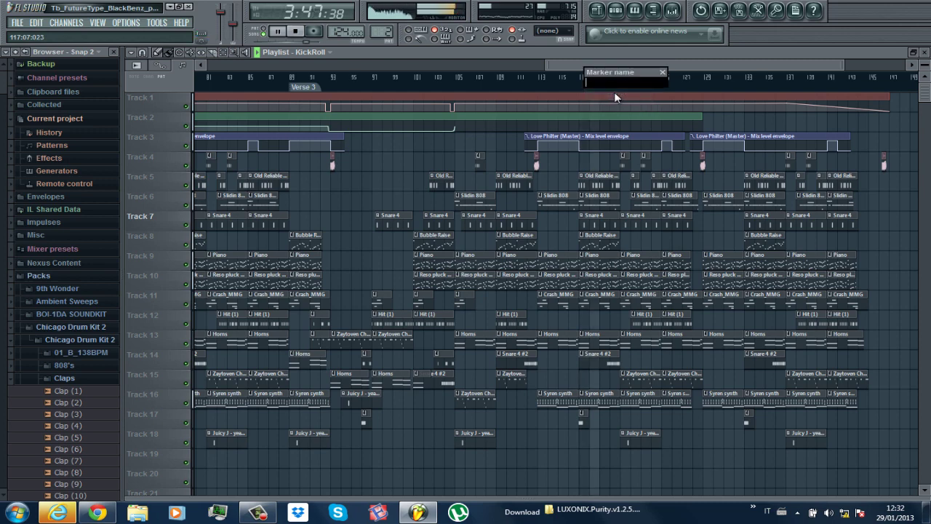
text(hook)
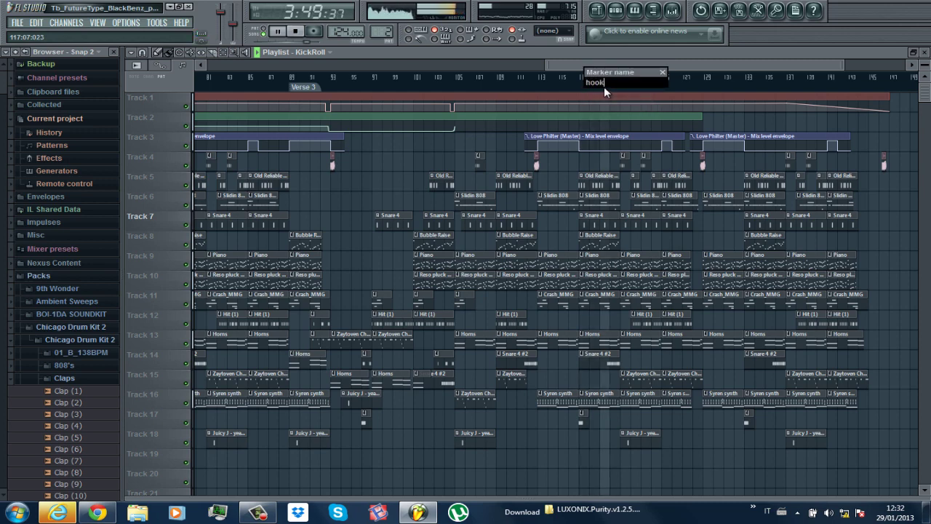
text( x2)
key(Return)
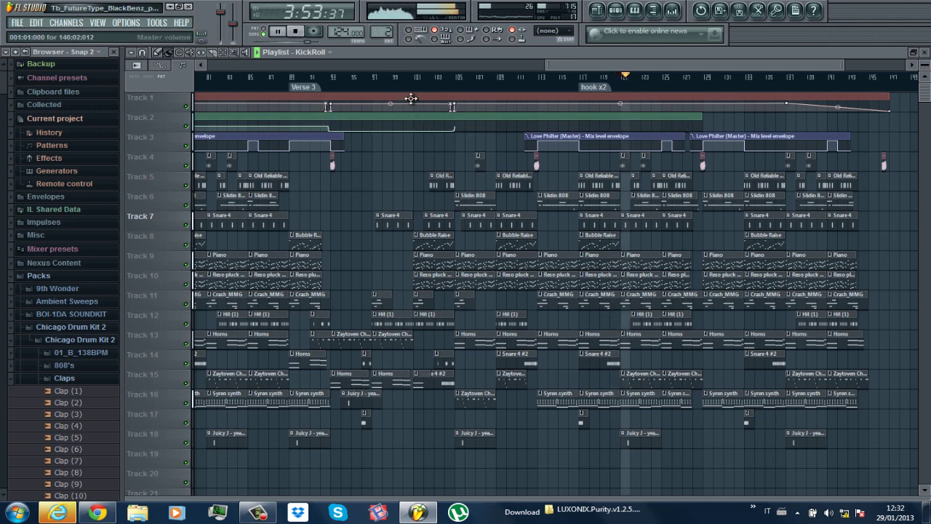
Add a time marker named "switchup" at bar 93, just after the Verse 3 marker.
right_click(340, 92)
click(360, 93)
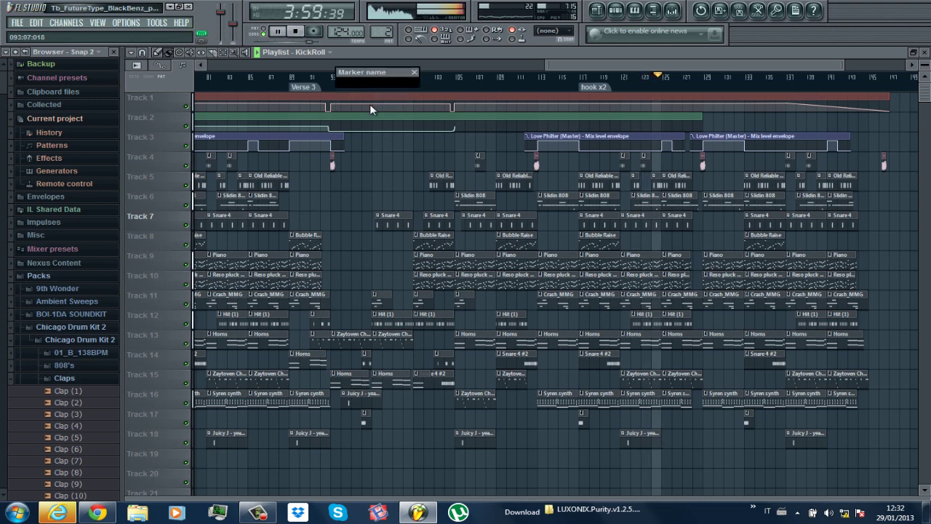
text(switch)
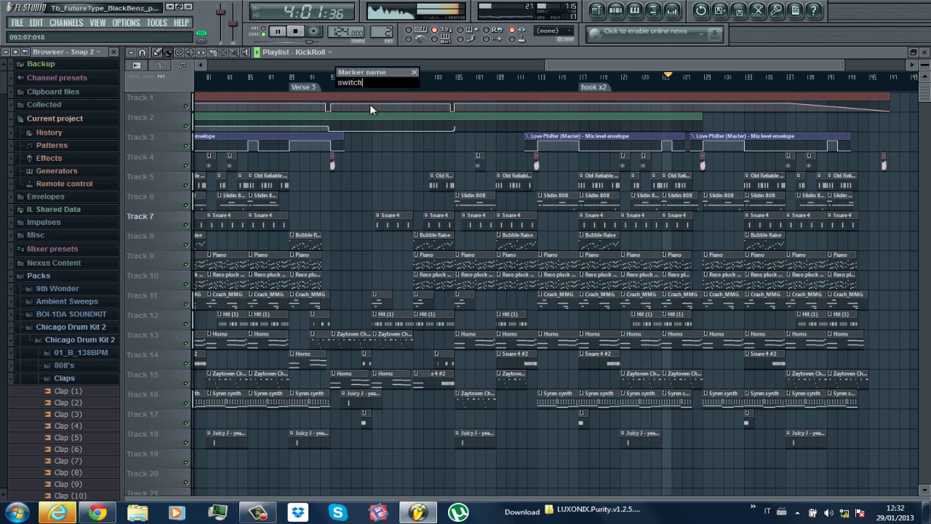
text(up)
key(Return)
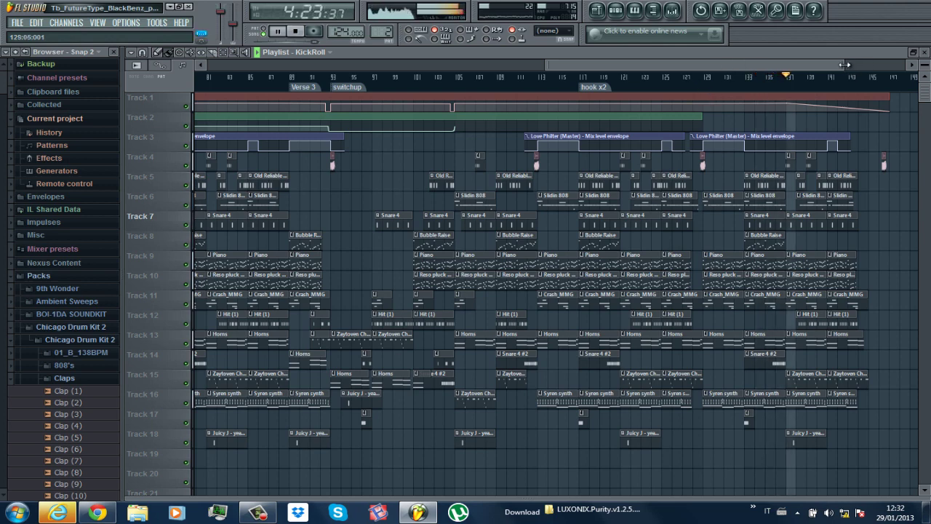
Add a time marker named "outro" at bar 137, where the master volume fade begins, and show the whole arrangement.
drag(844, 65, 906, 65)
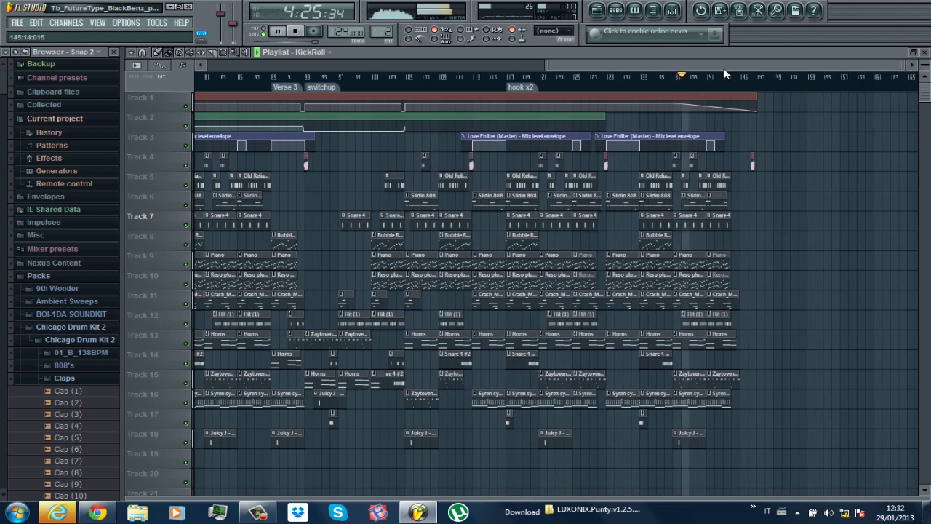
right_click(672, 87)
click(688, 93)
text(outro)
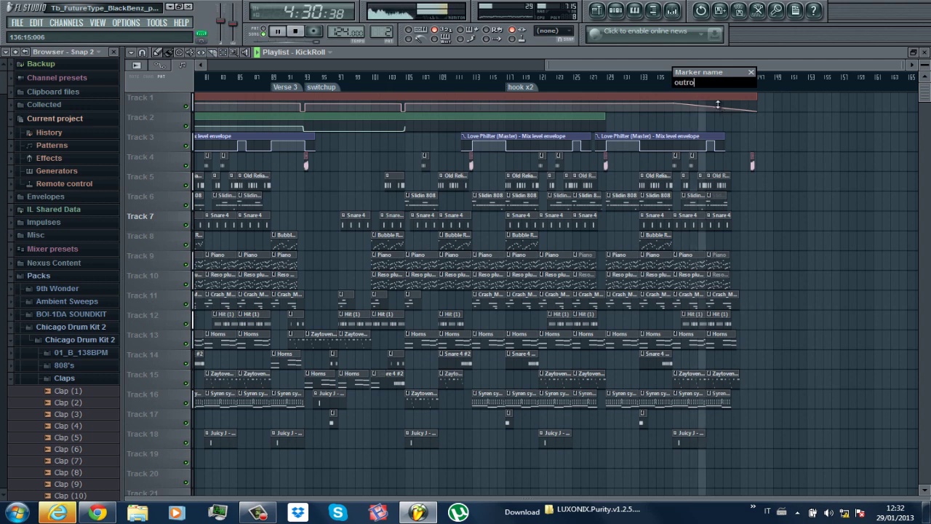
key(Return)
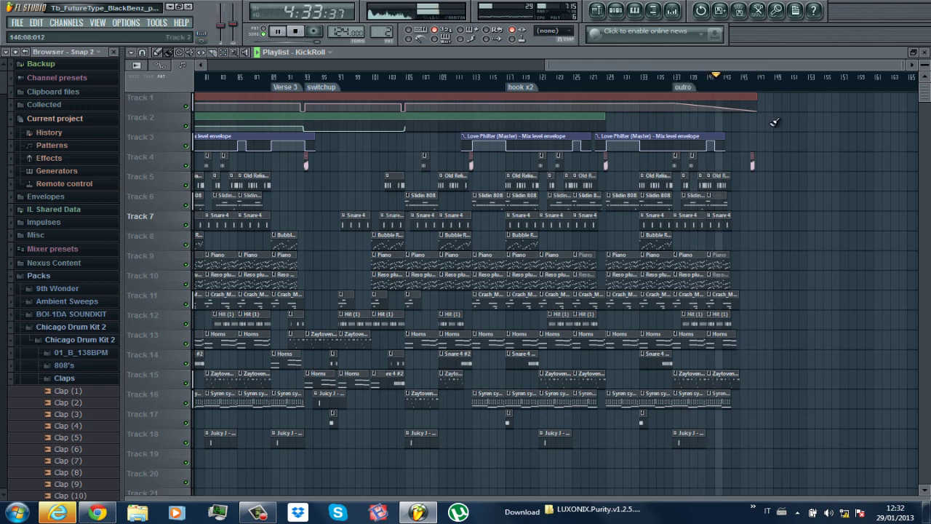
drag(546, 68, 214, 76)
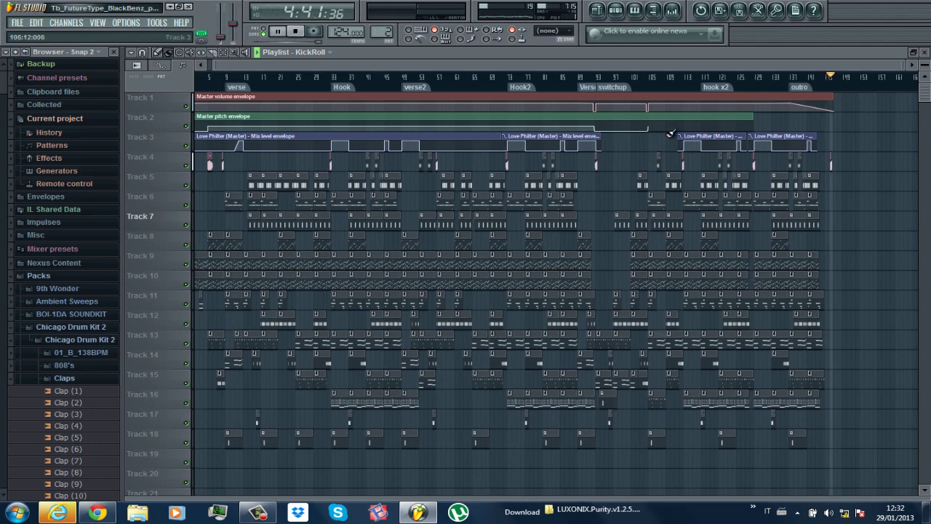